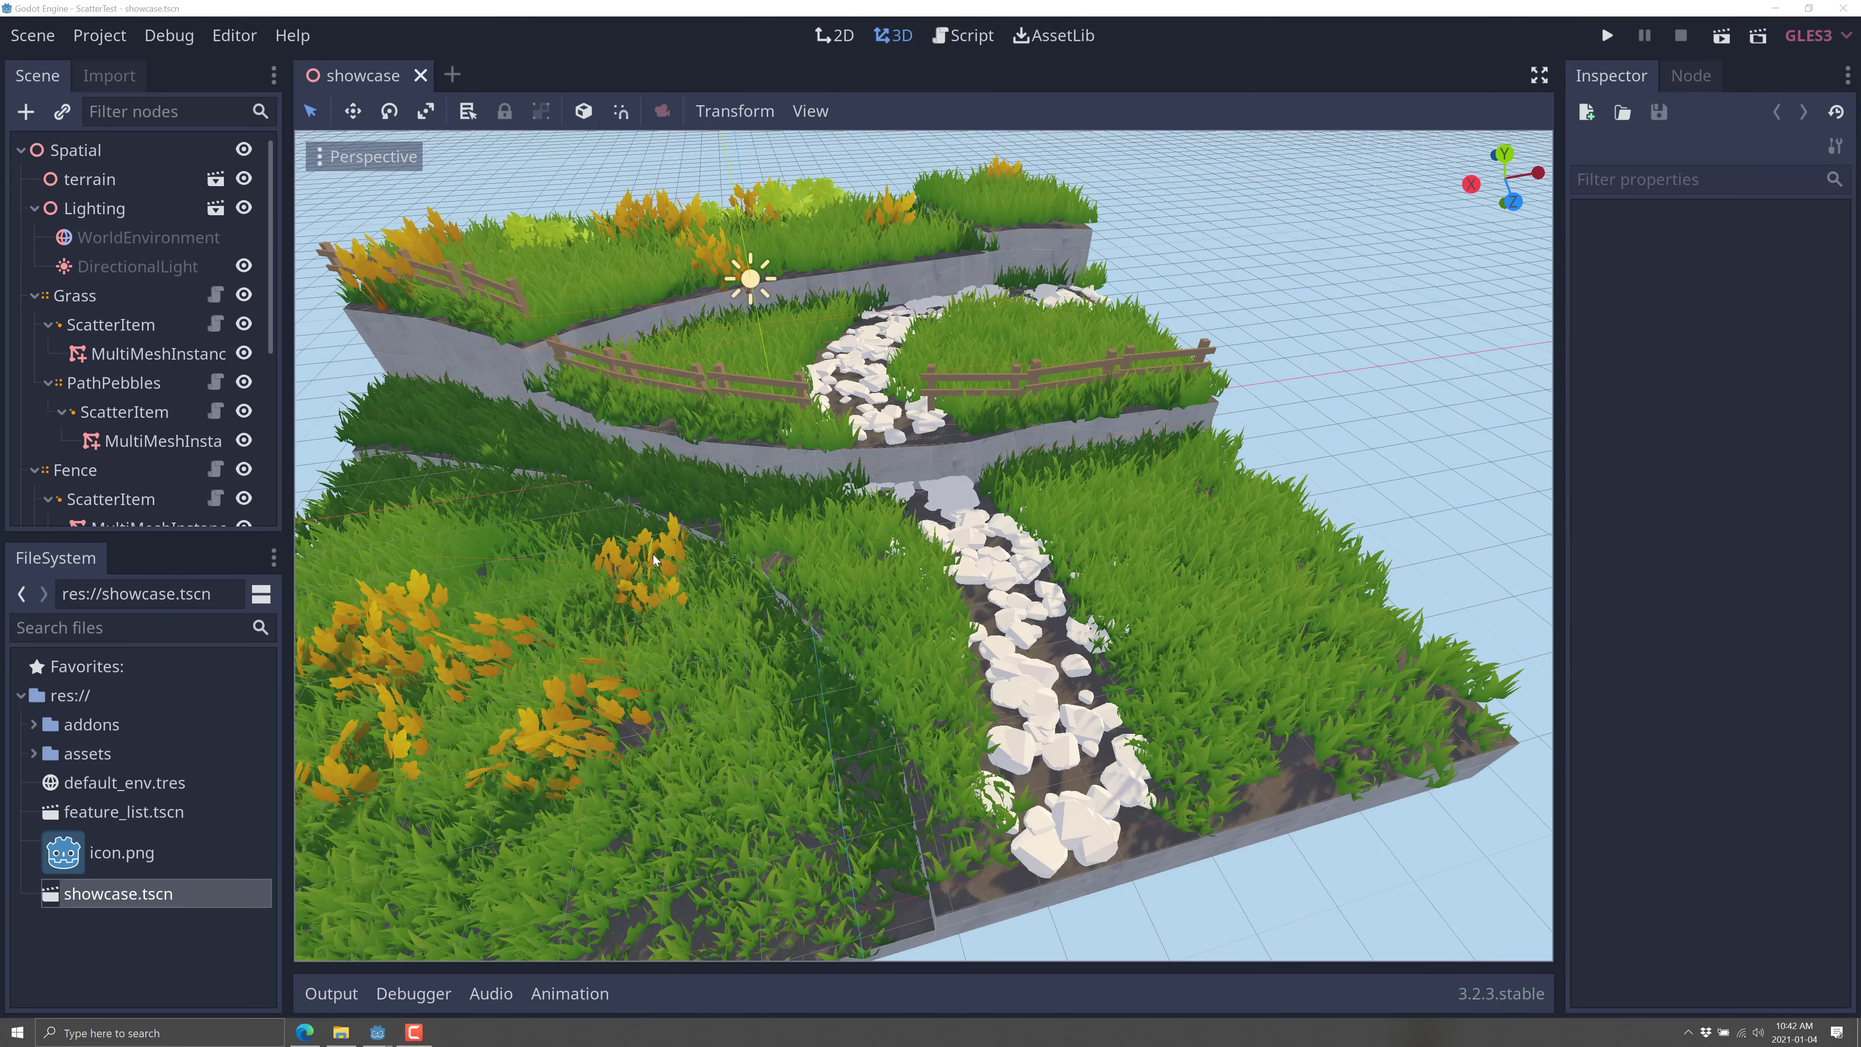
Step: Move the PathPebbles scatter node along the X axis to a translation of about -4.386
left_click(1027, 646)
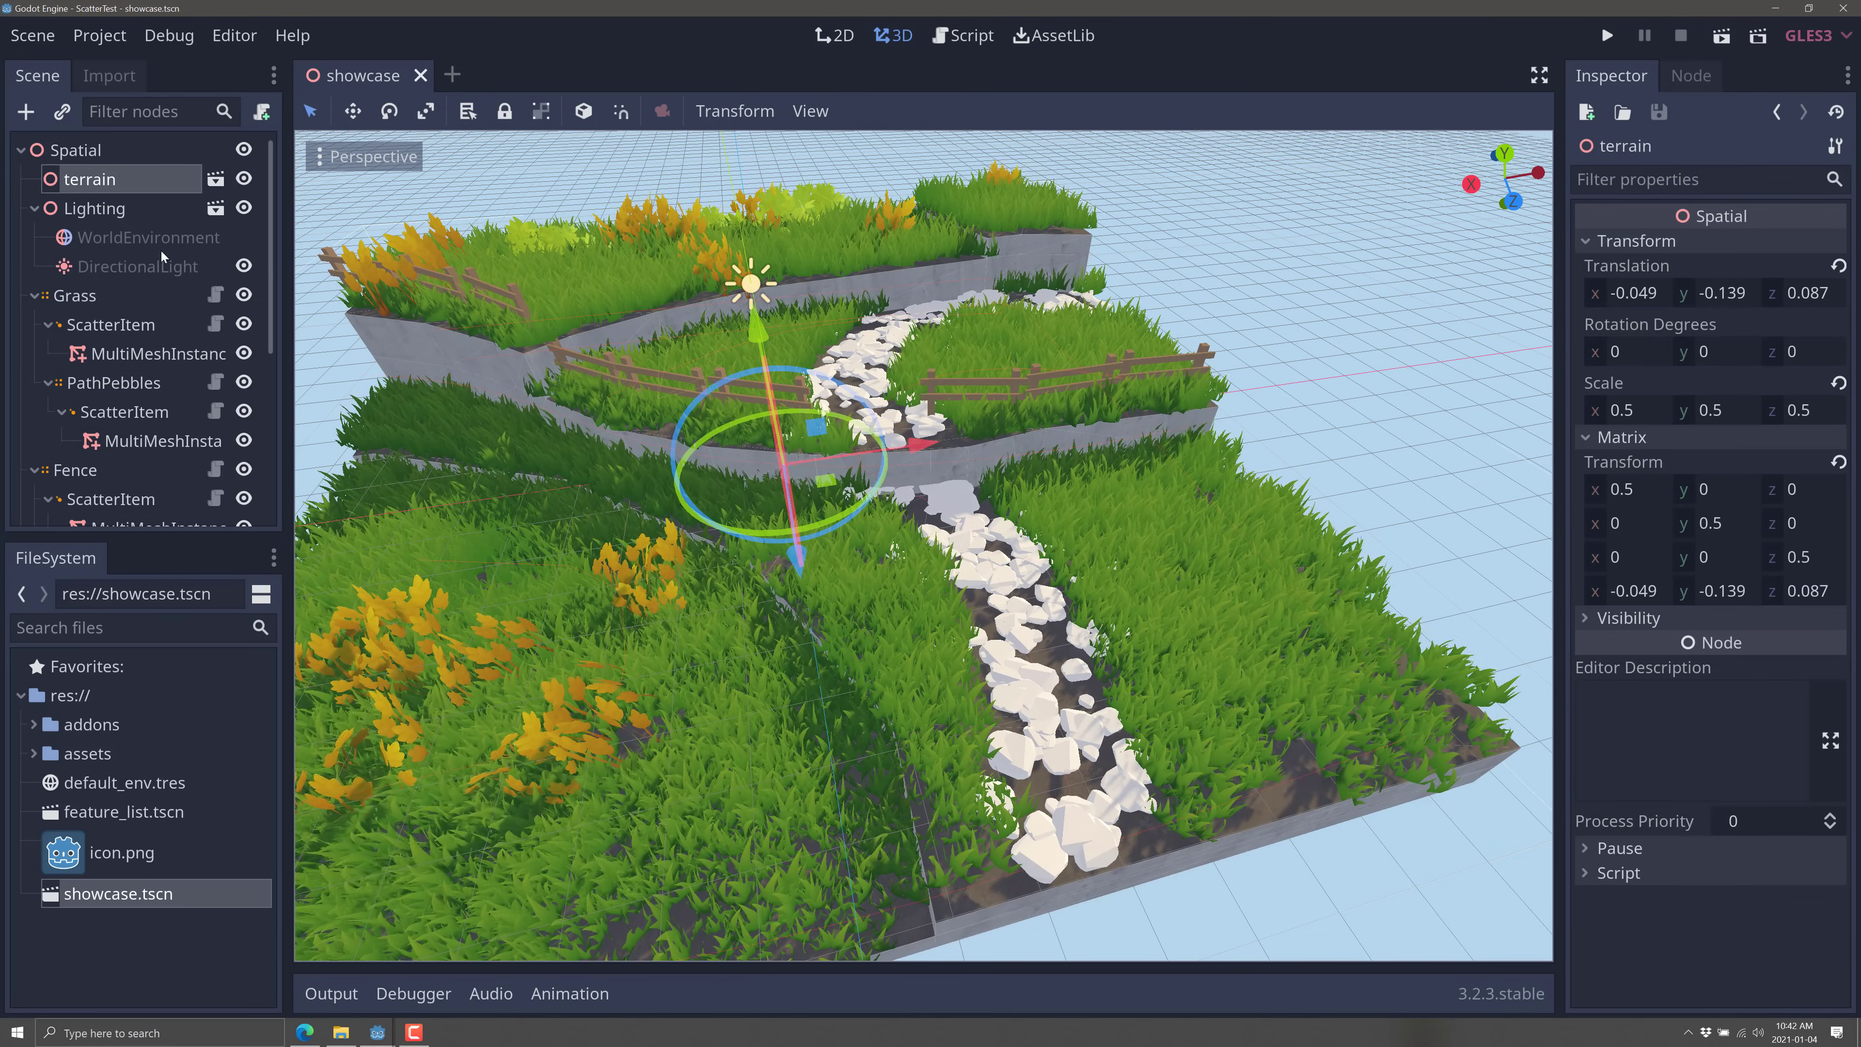
left_click(114, 383)
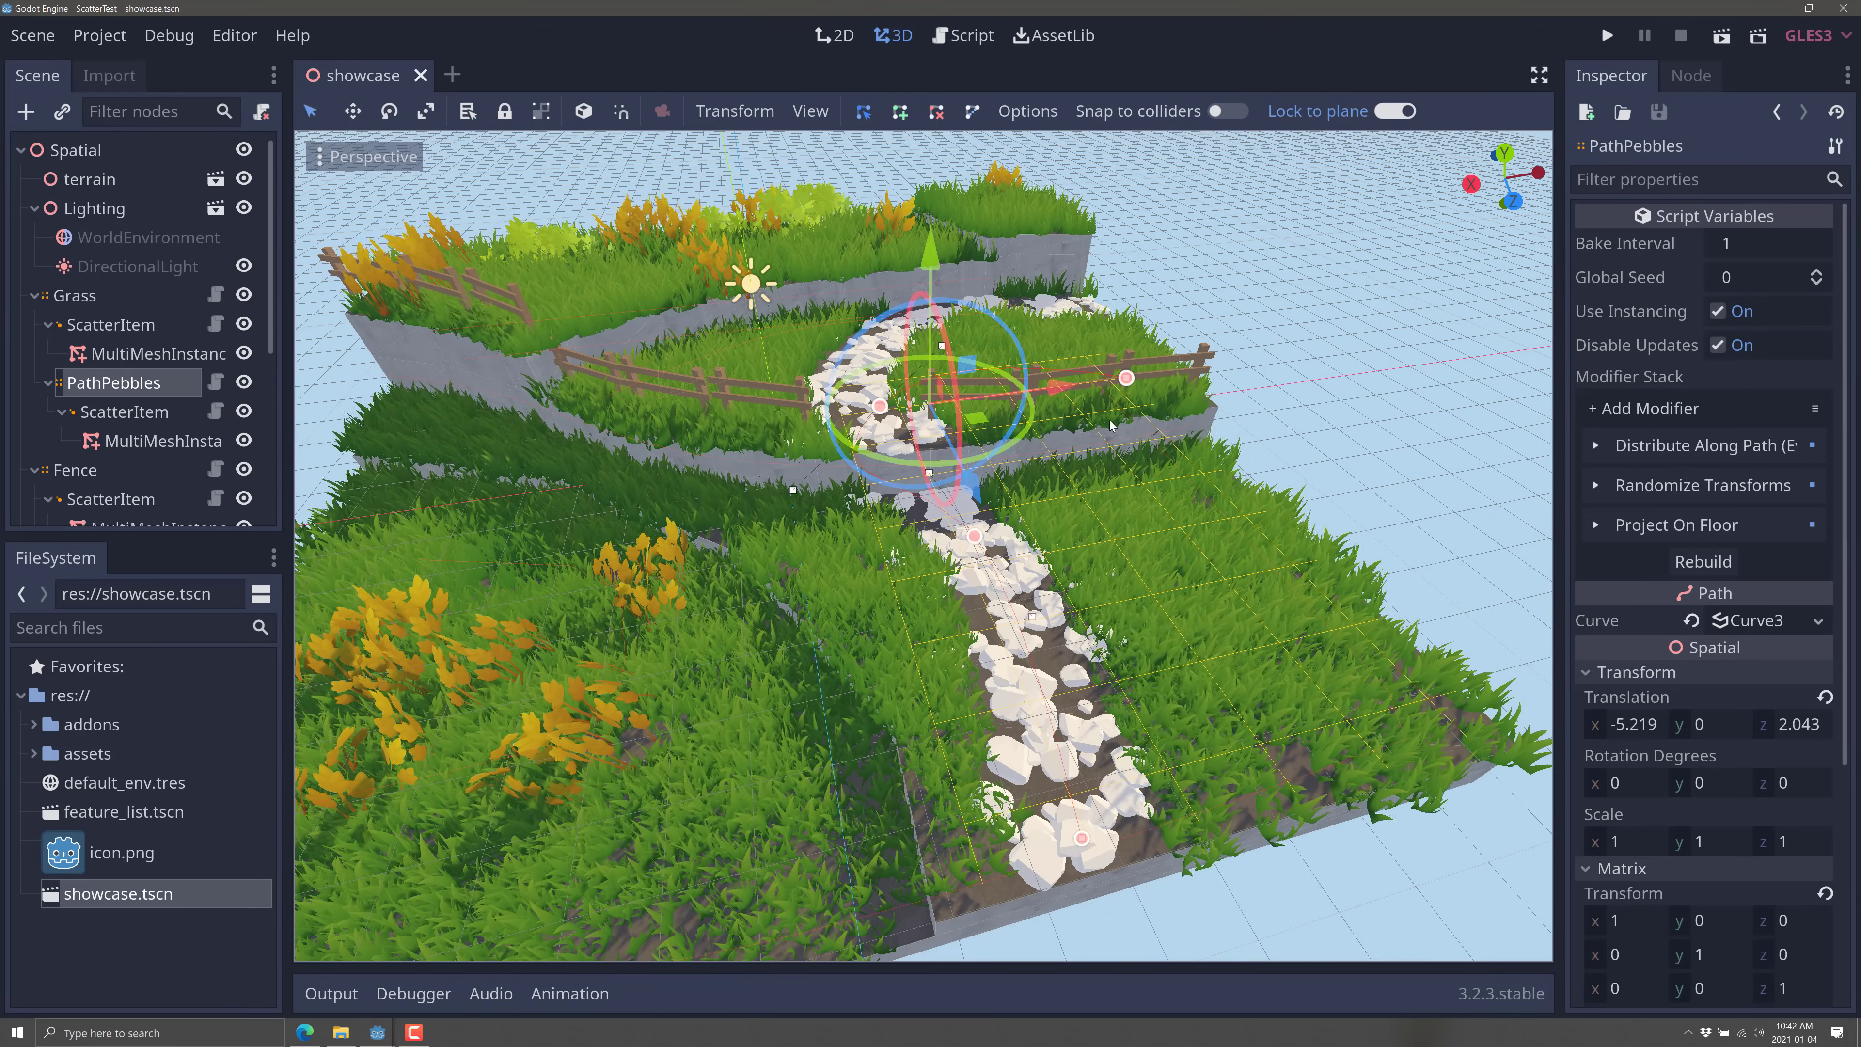
mouse_move(1058, 393)
left_mouse_down()
mouse_move(1102, 396)
mouse_move(1040, 400)
mouse_move(1088, 400)
left_mouse_up()
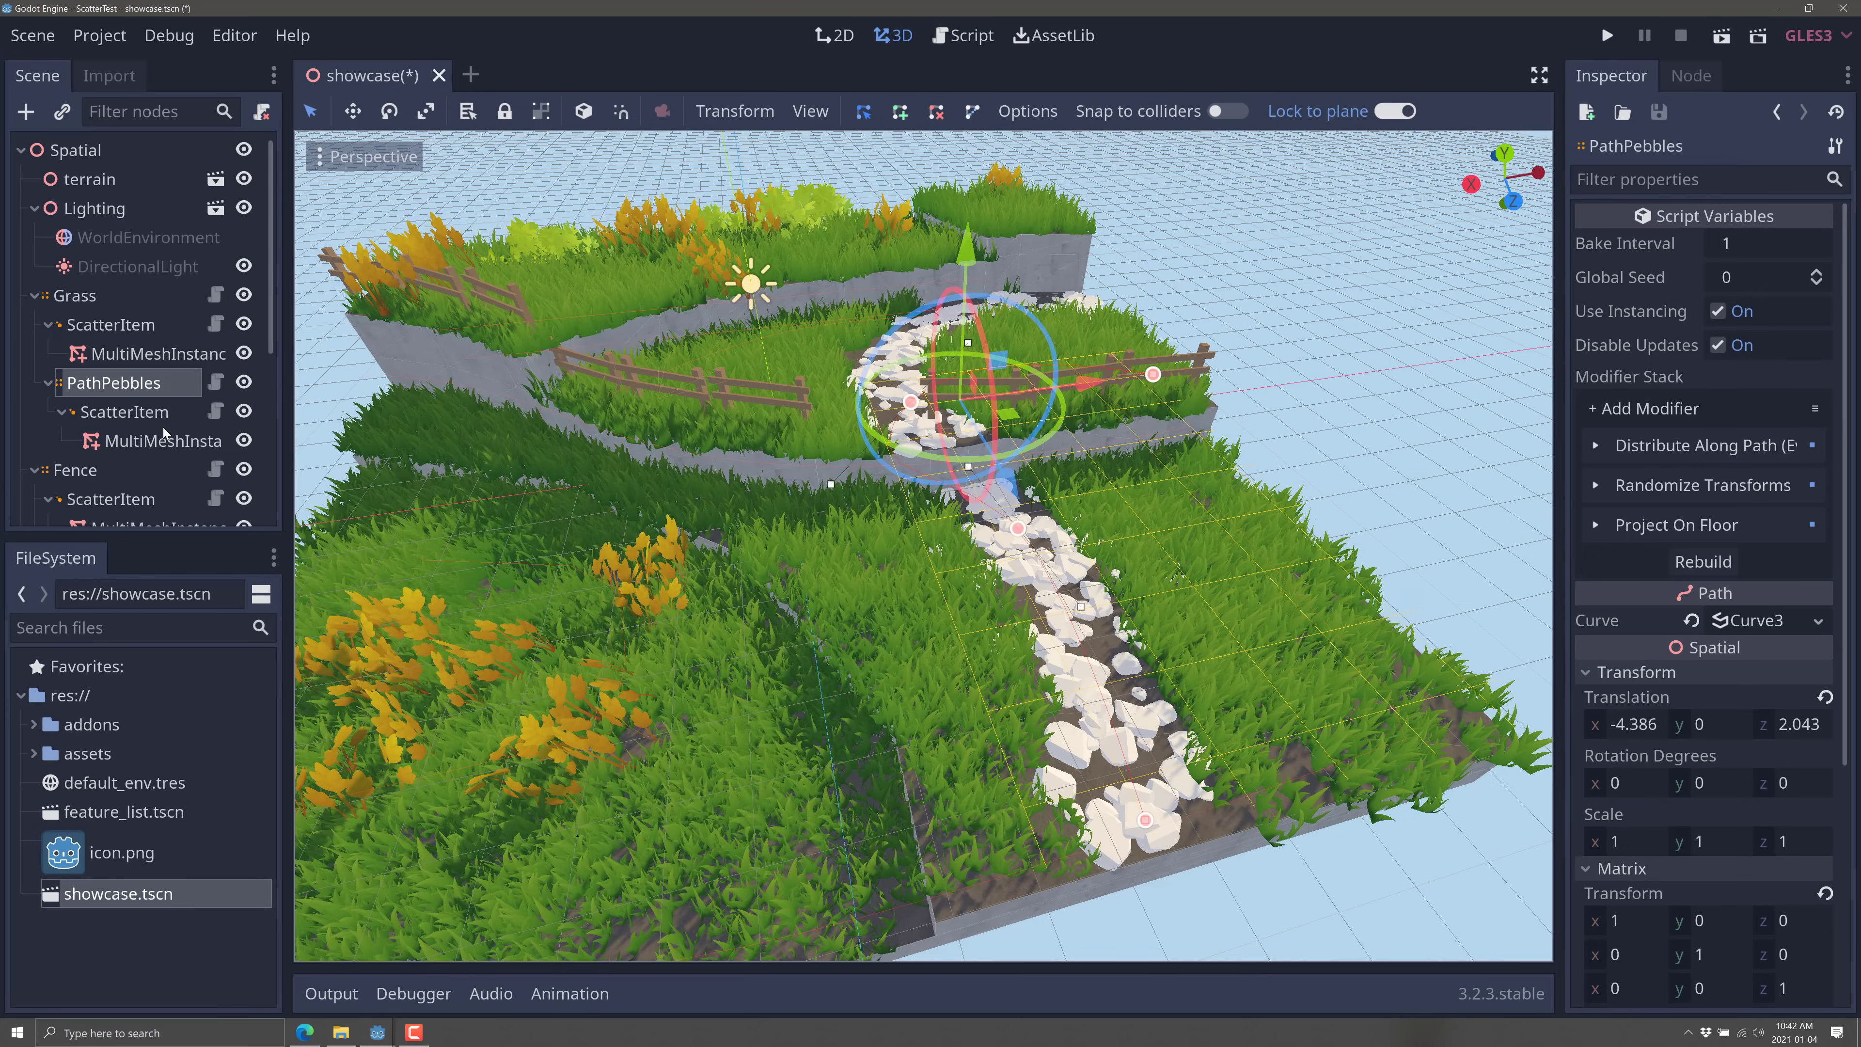
Step: Move the Fence scatter node along Z to about 0.474 and shift its far-left path point inward
left_click(709, 399)
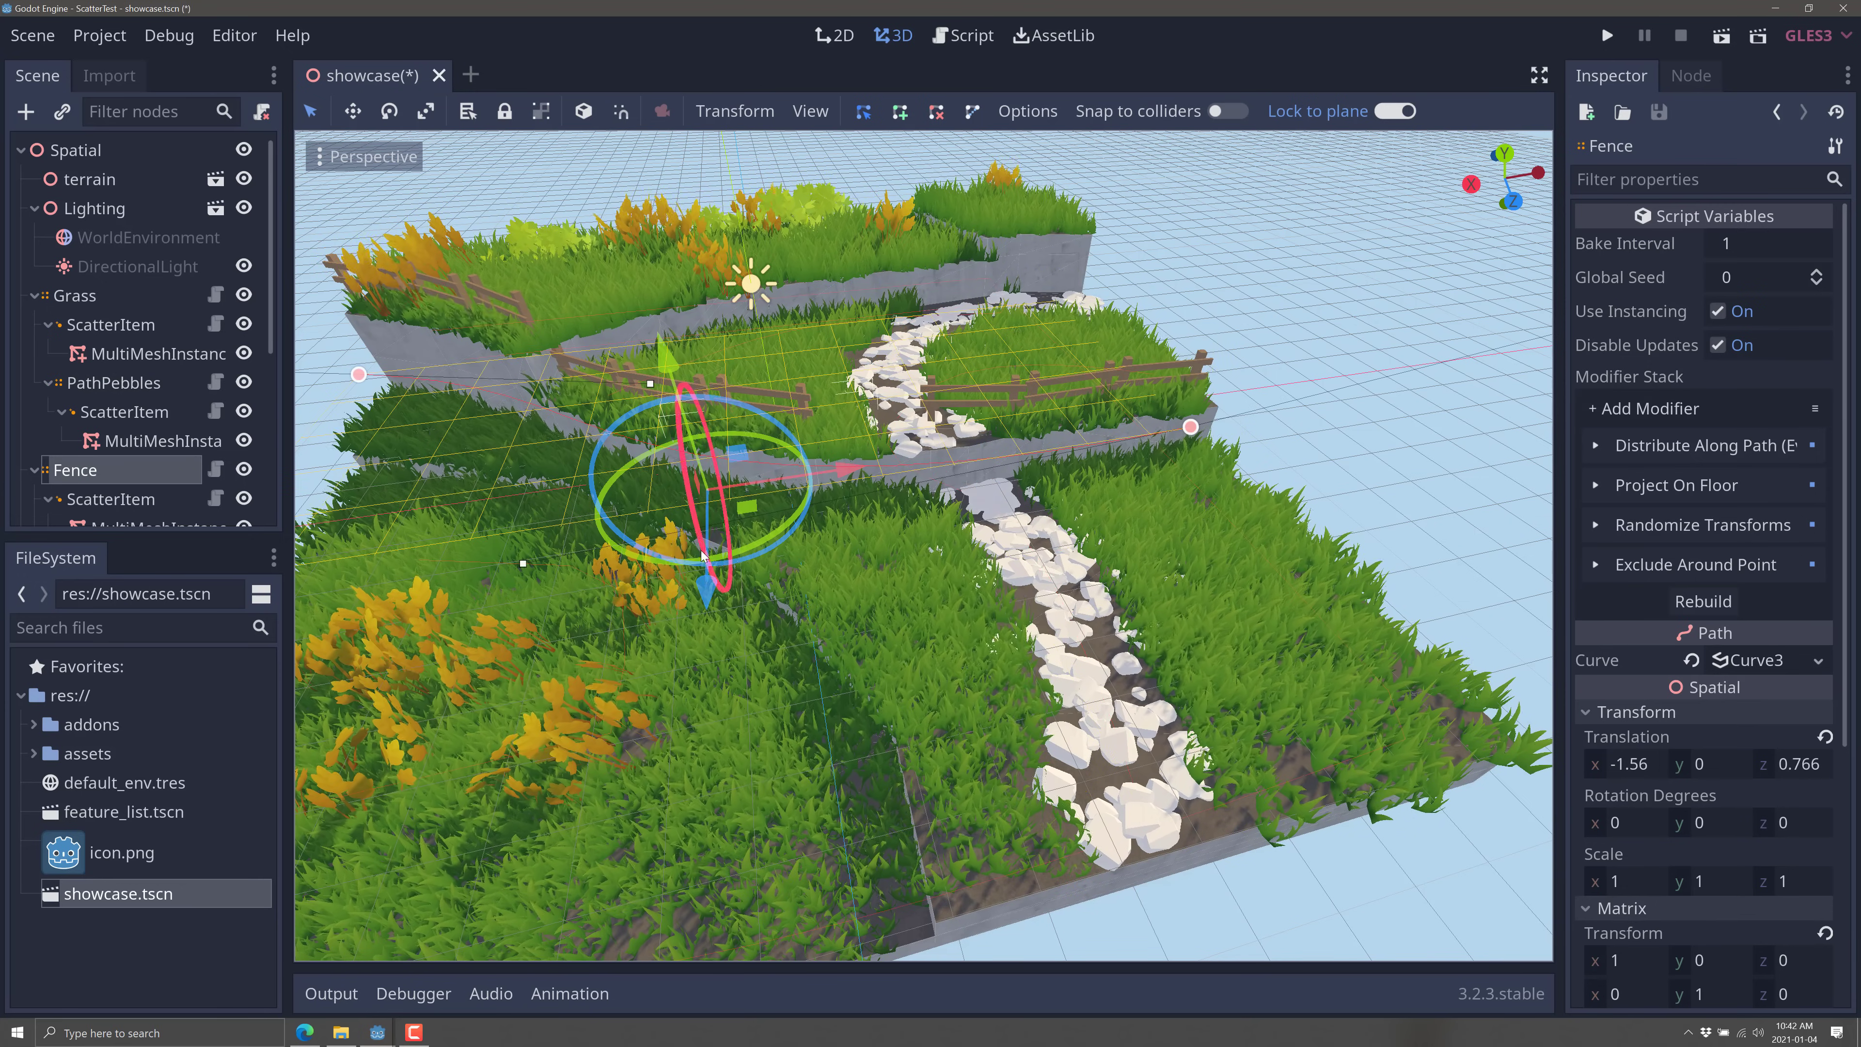
left_click_drag(706, 590, 703, 575)
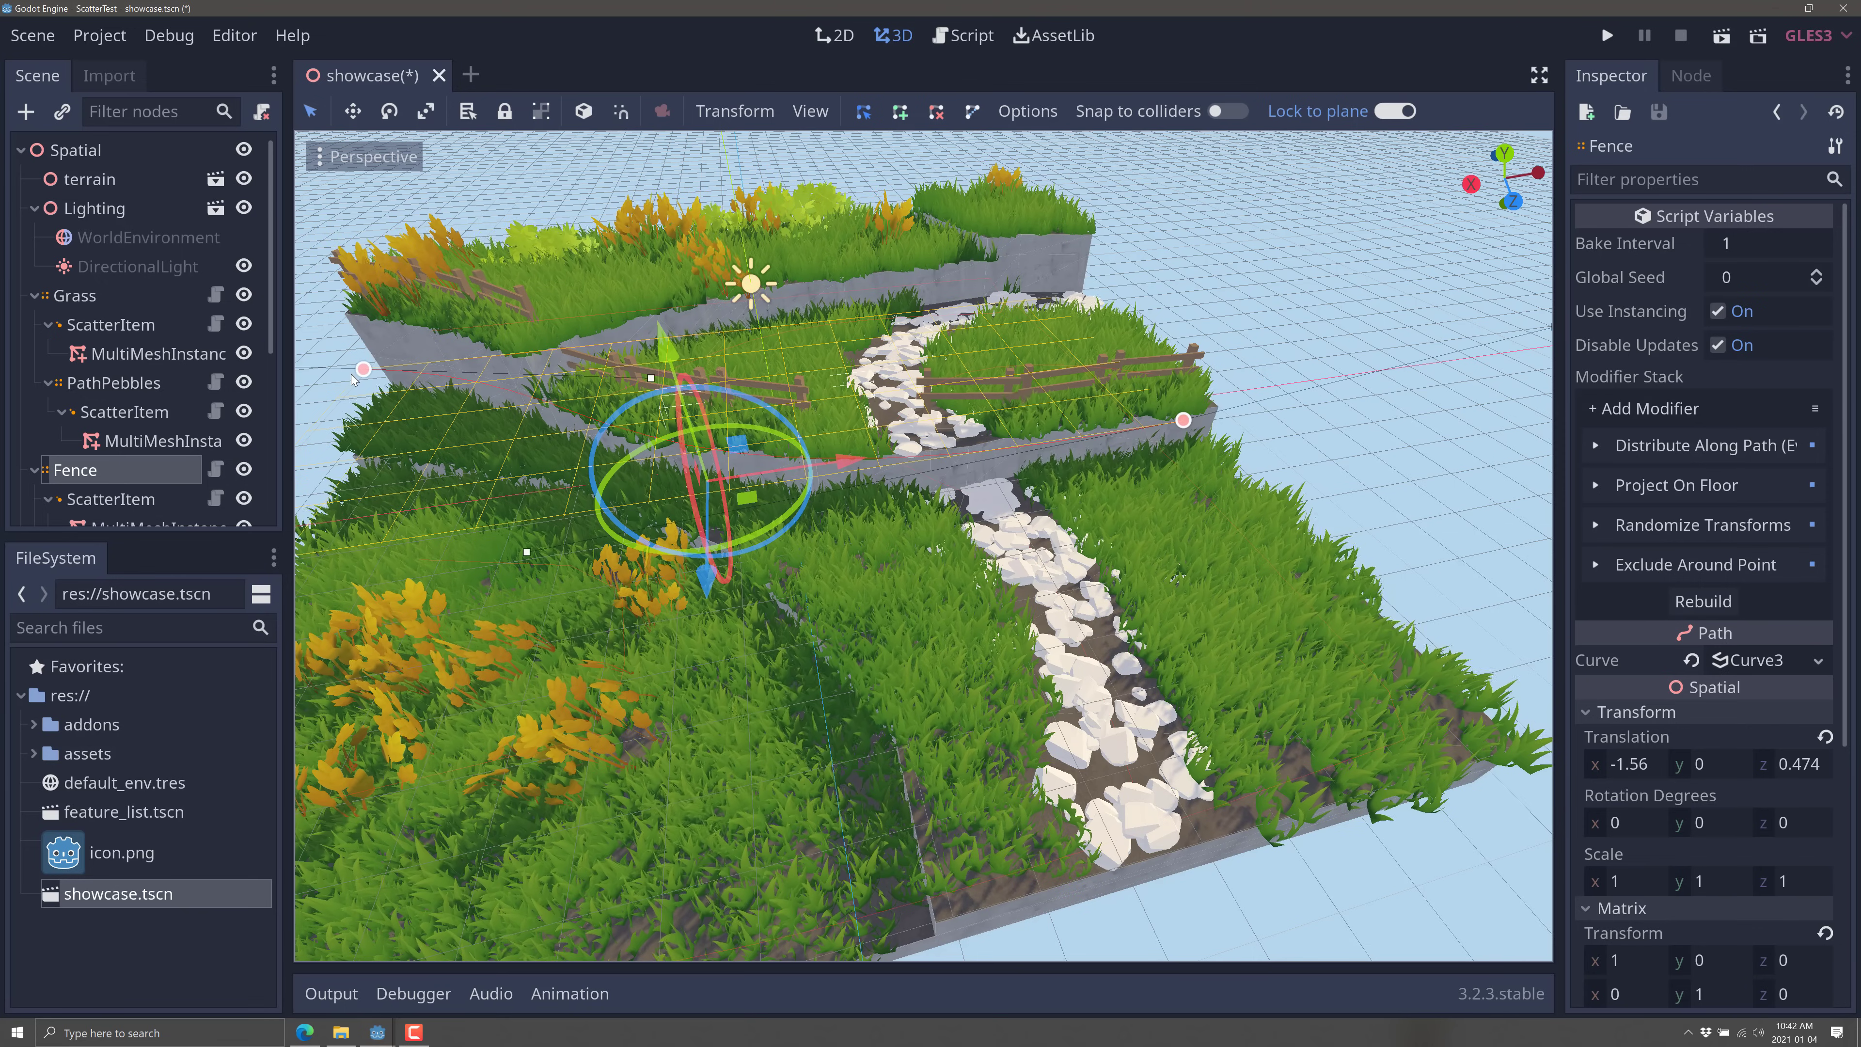
left_click_drag(363, 371, 427, 362)
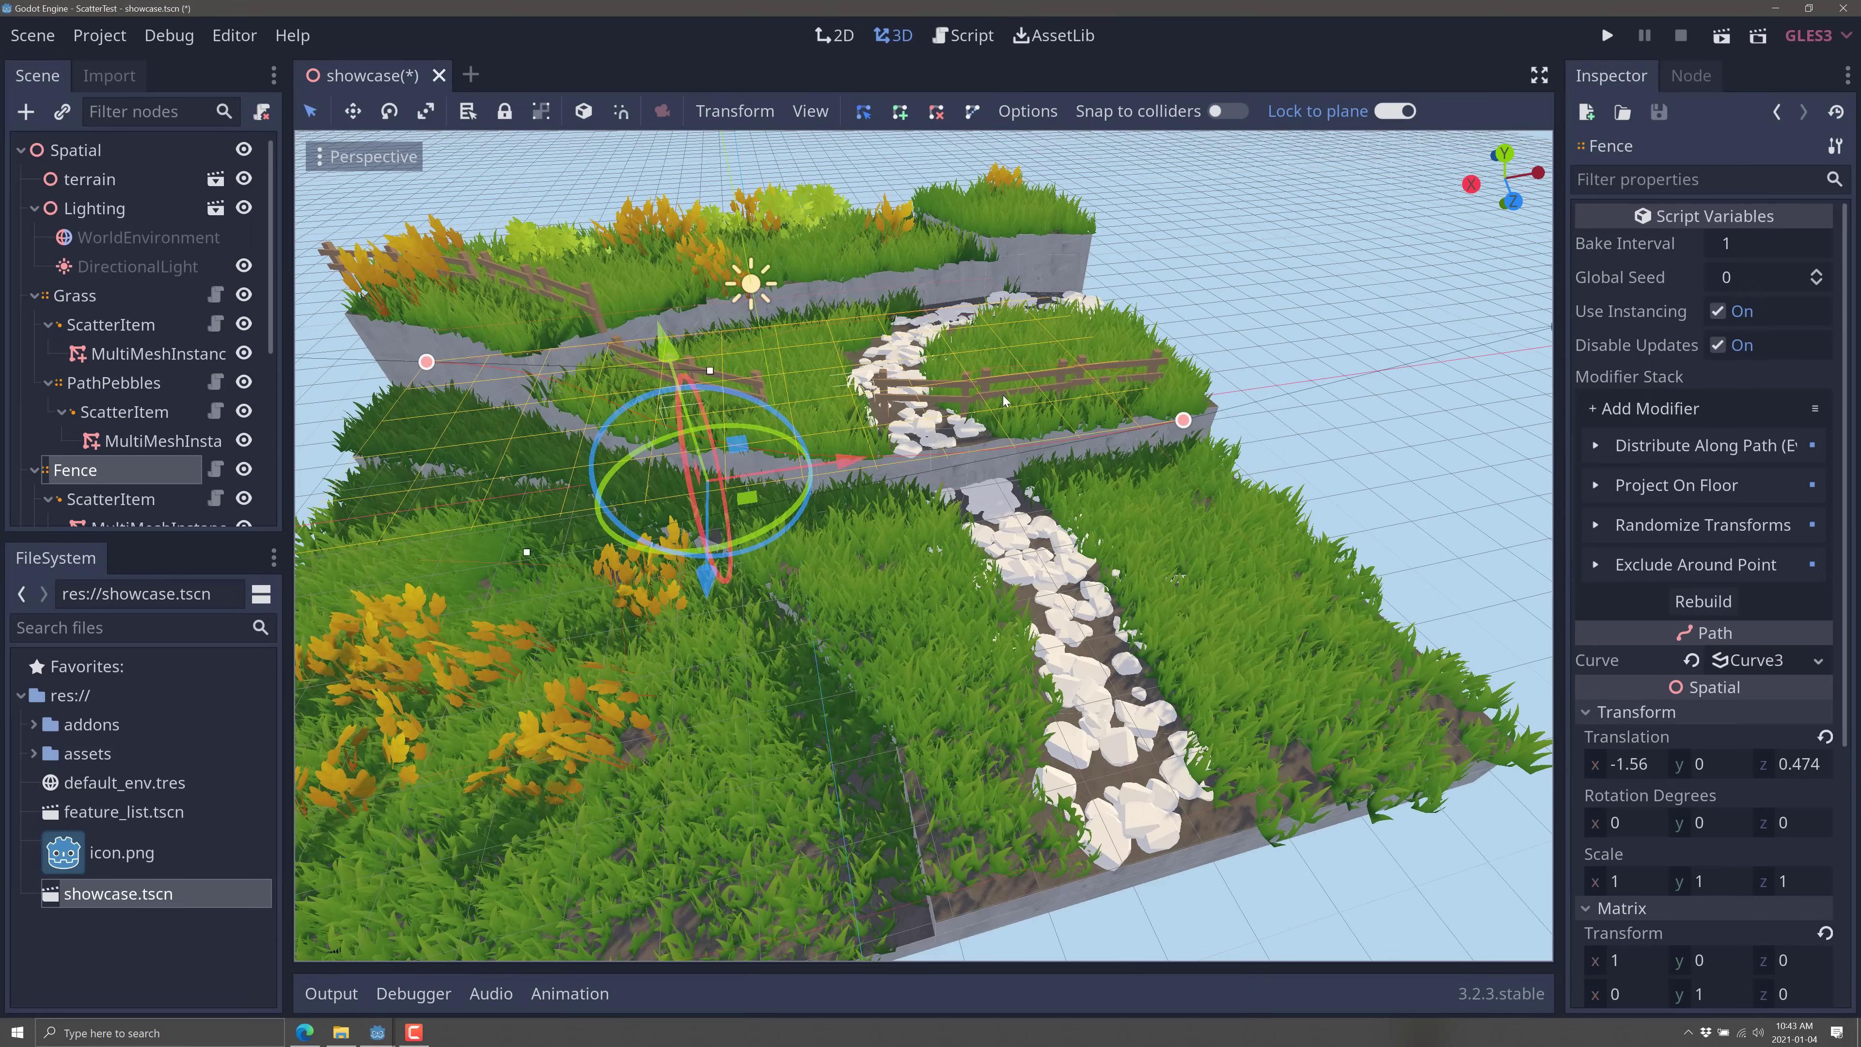
Step: Extend the Grass scatter area by moving its front-right curve point outward toward the terrain's corner
left_click(1074, 648)
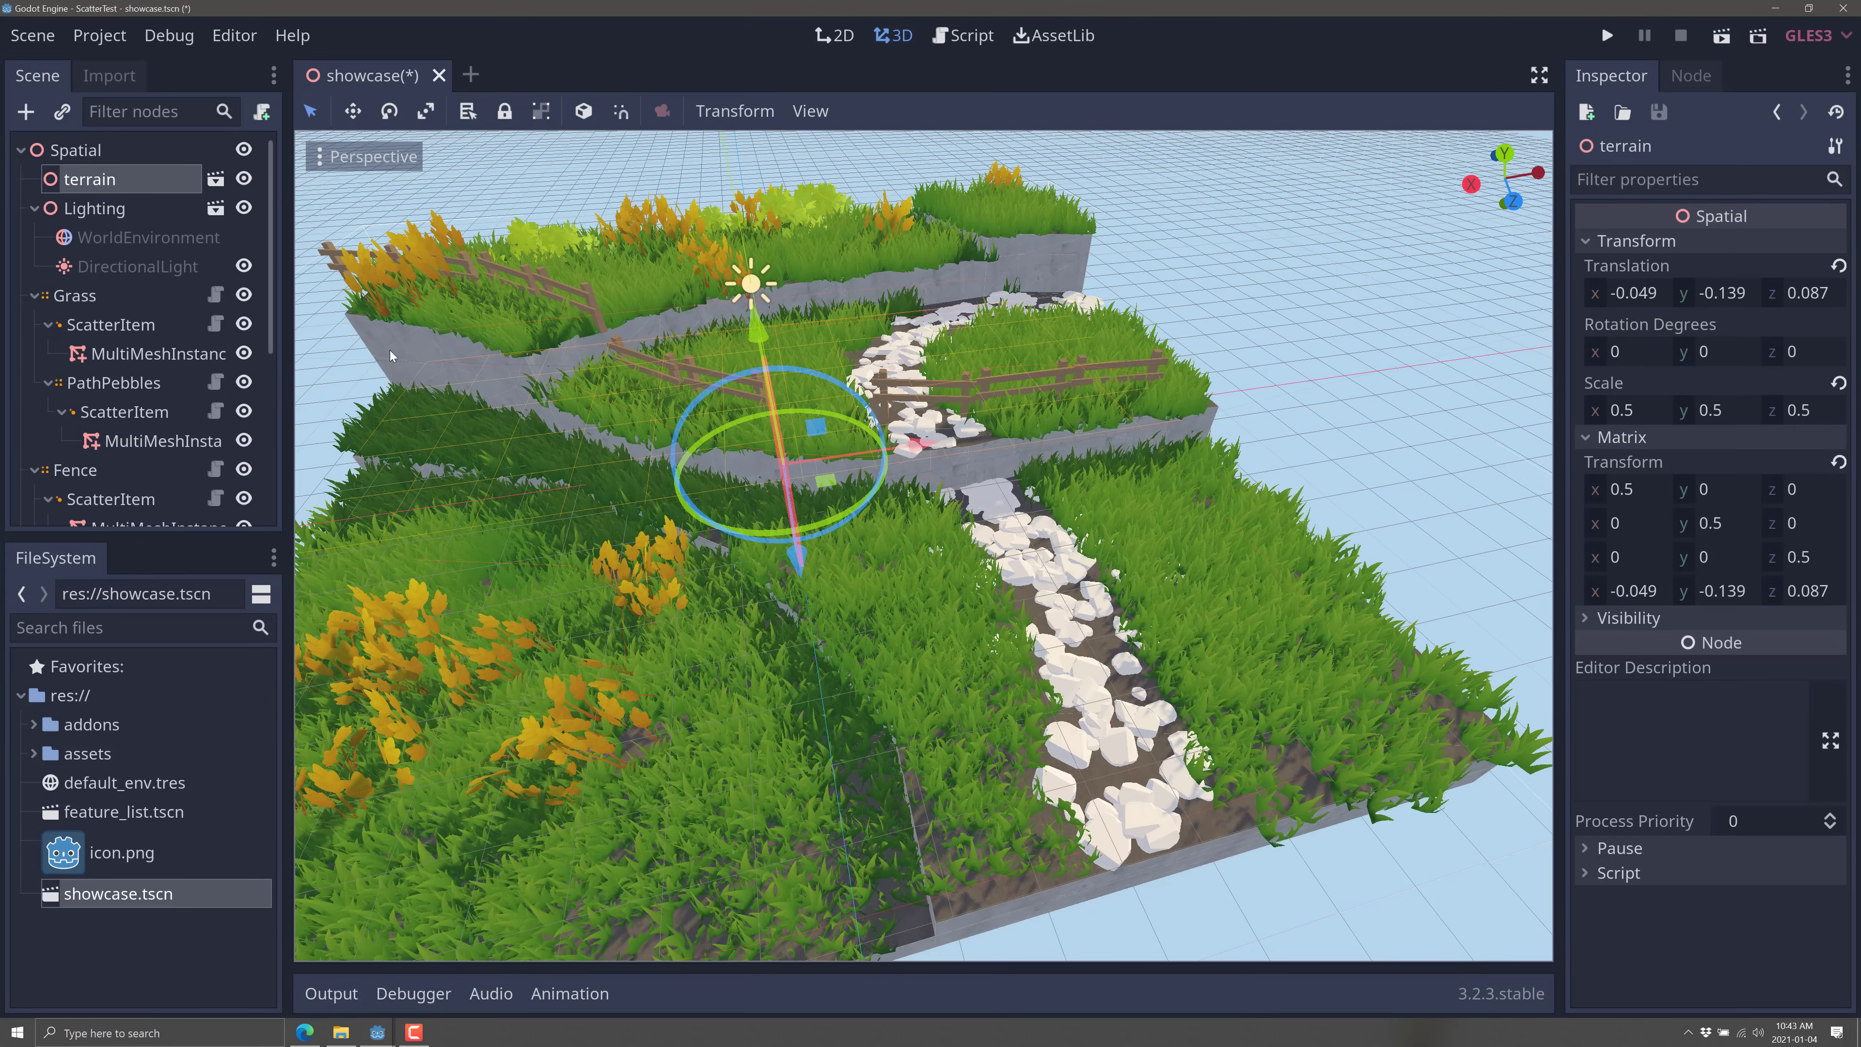
scroll(136, 345, "down", 5)
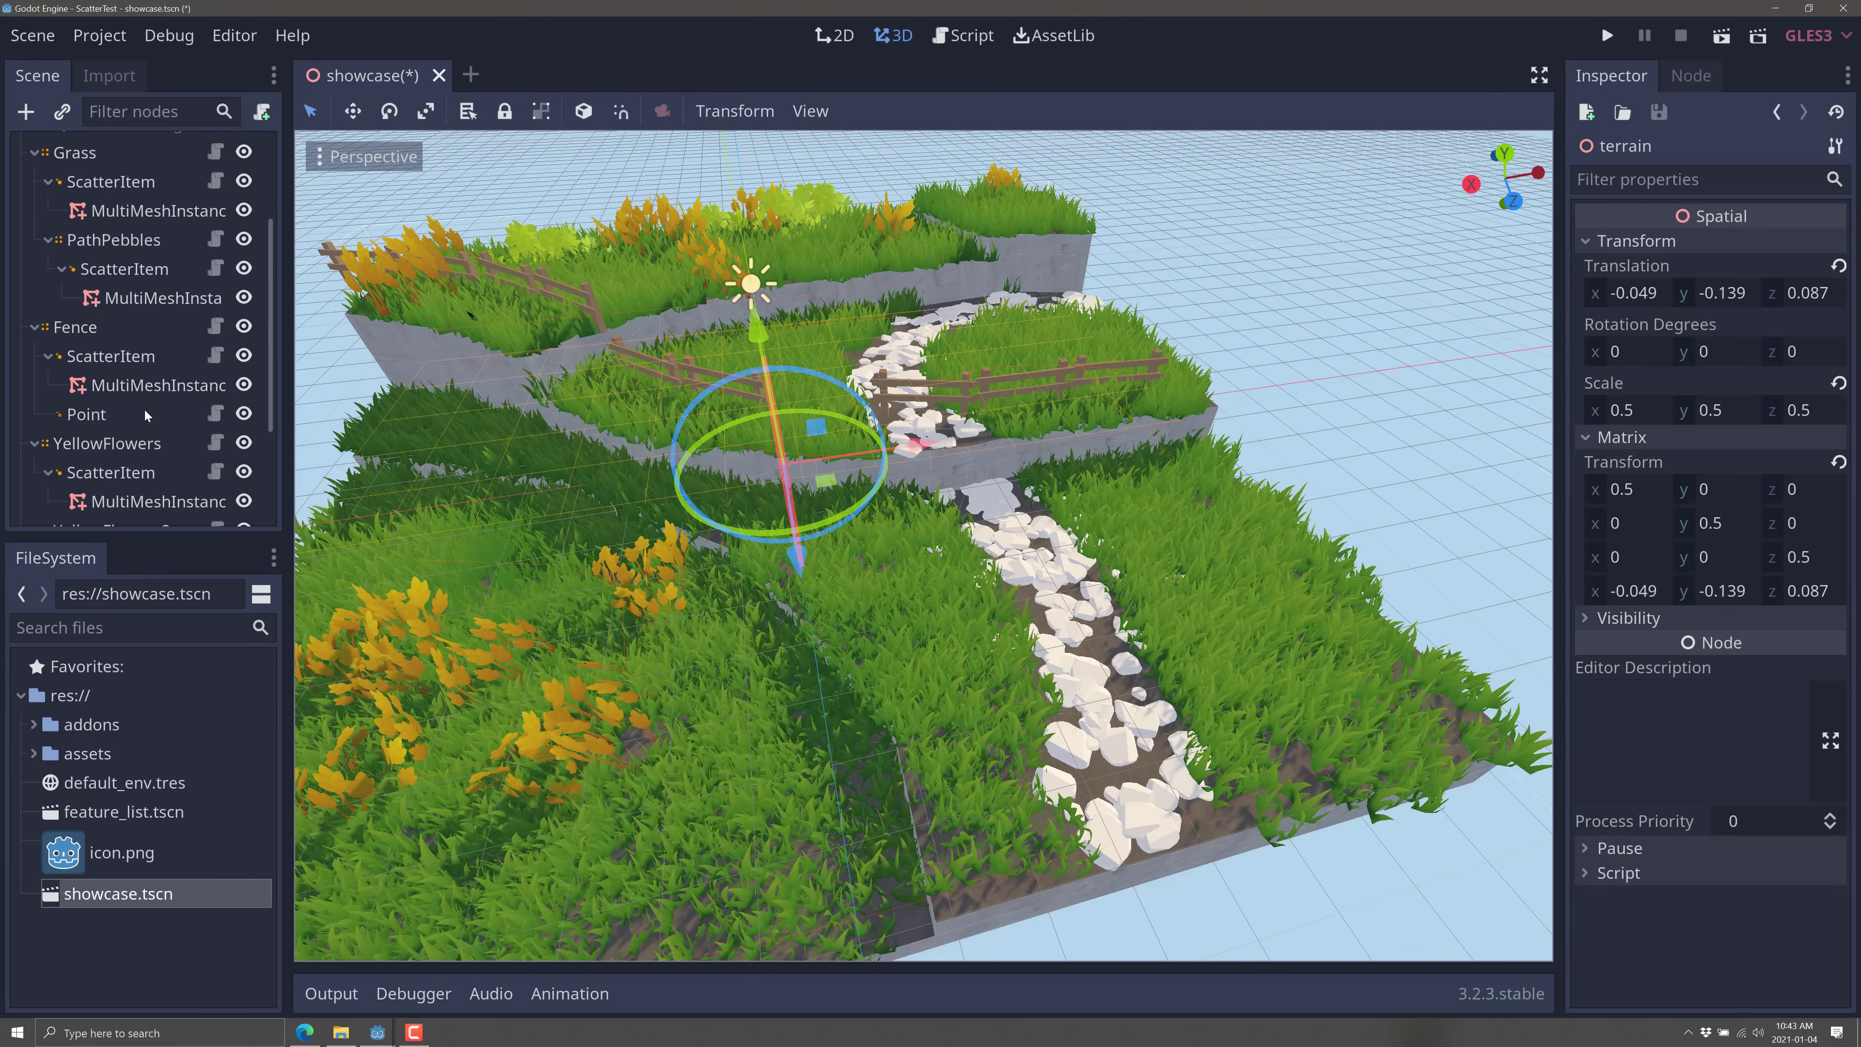
scroll(144, 415, "up", 3)
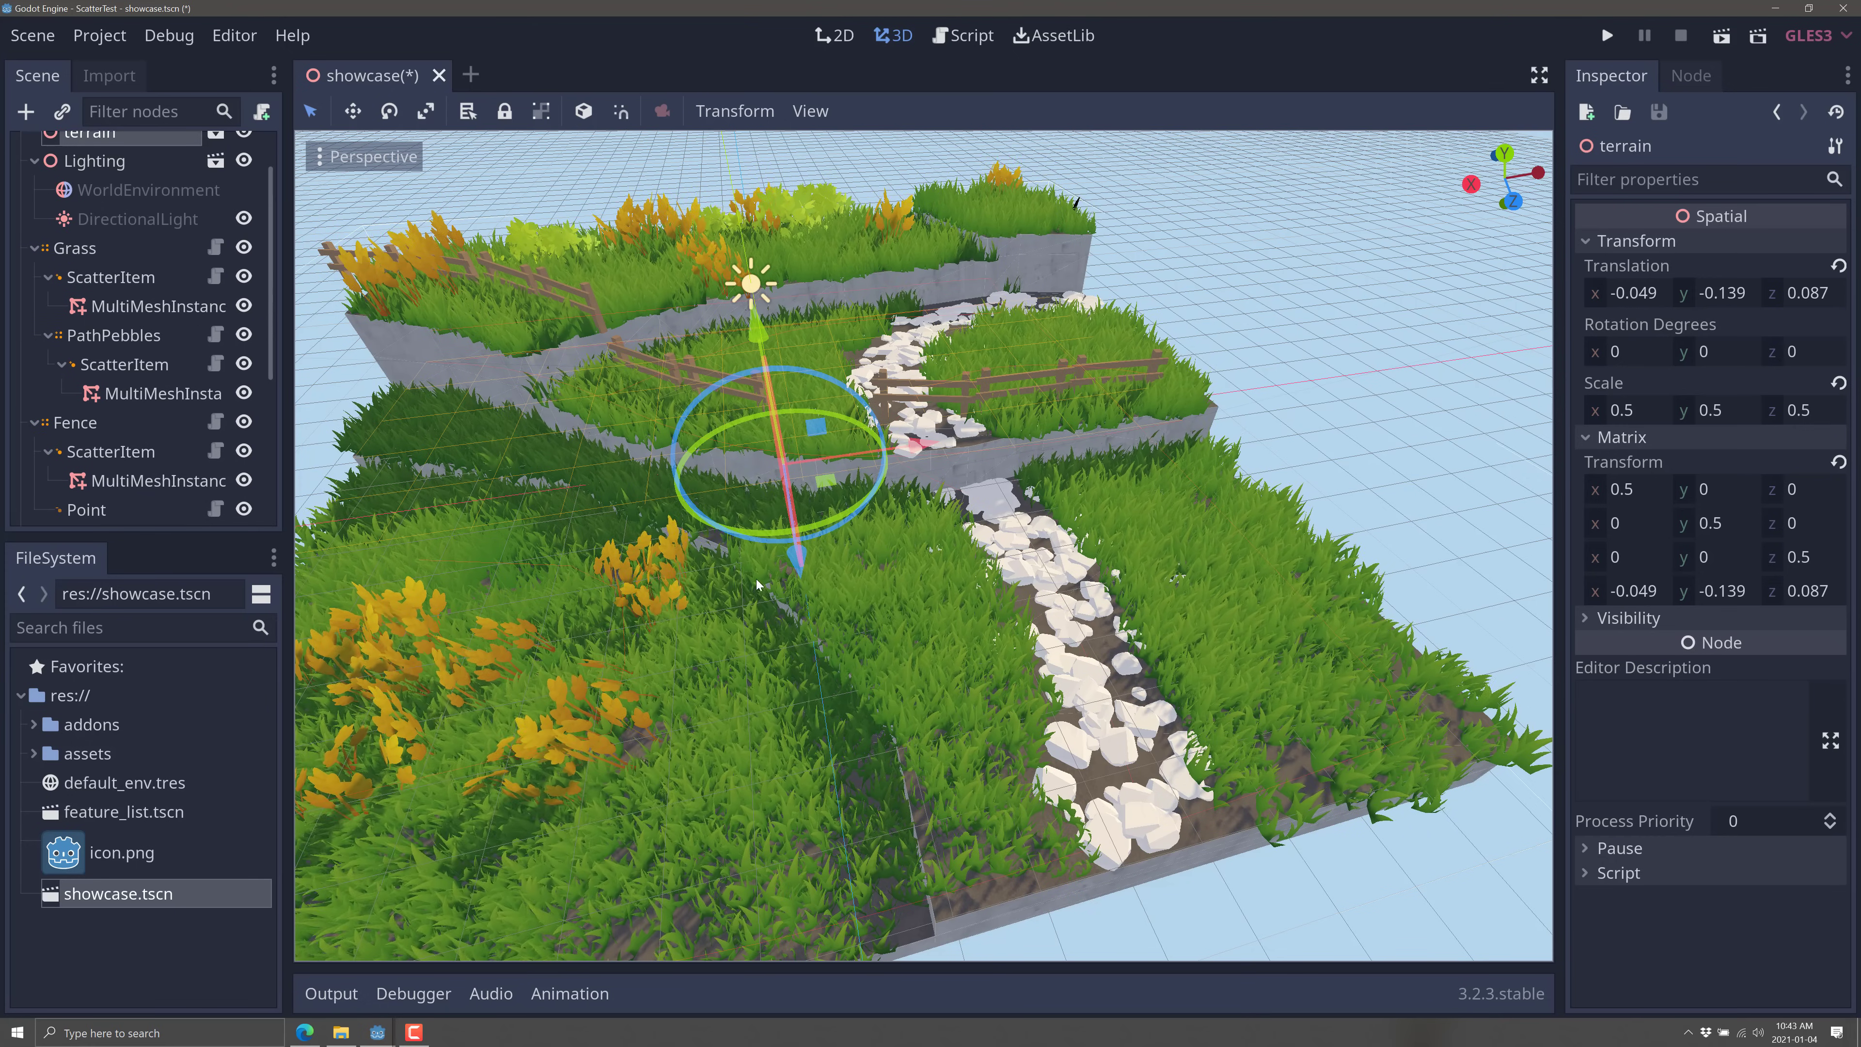
left_click(79, 249)
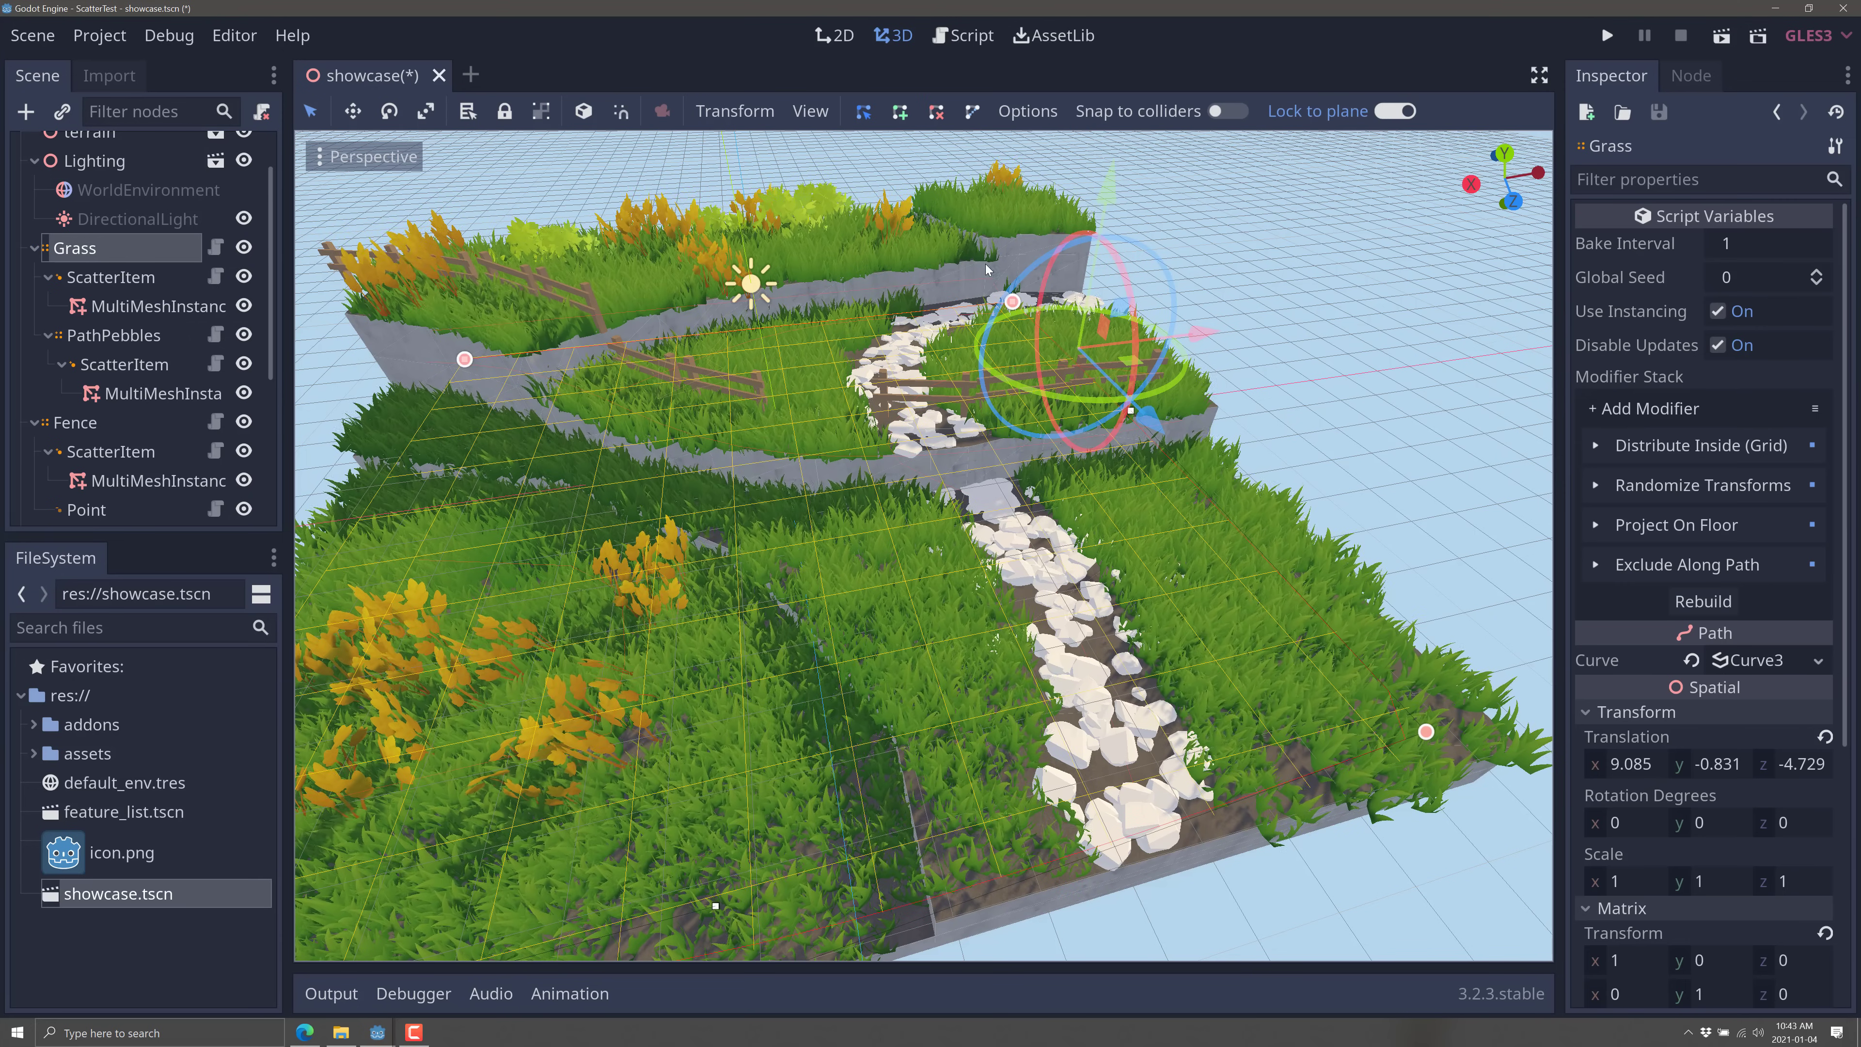
left_click_drag(1425, 732, 1464, 722)
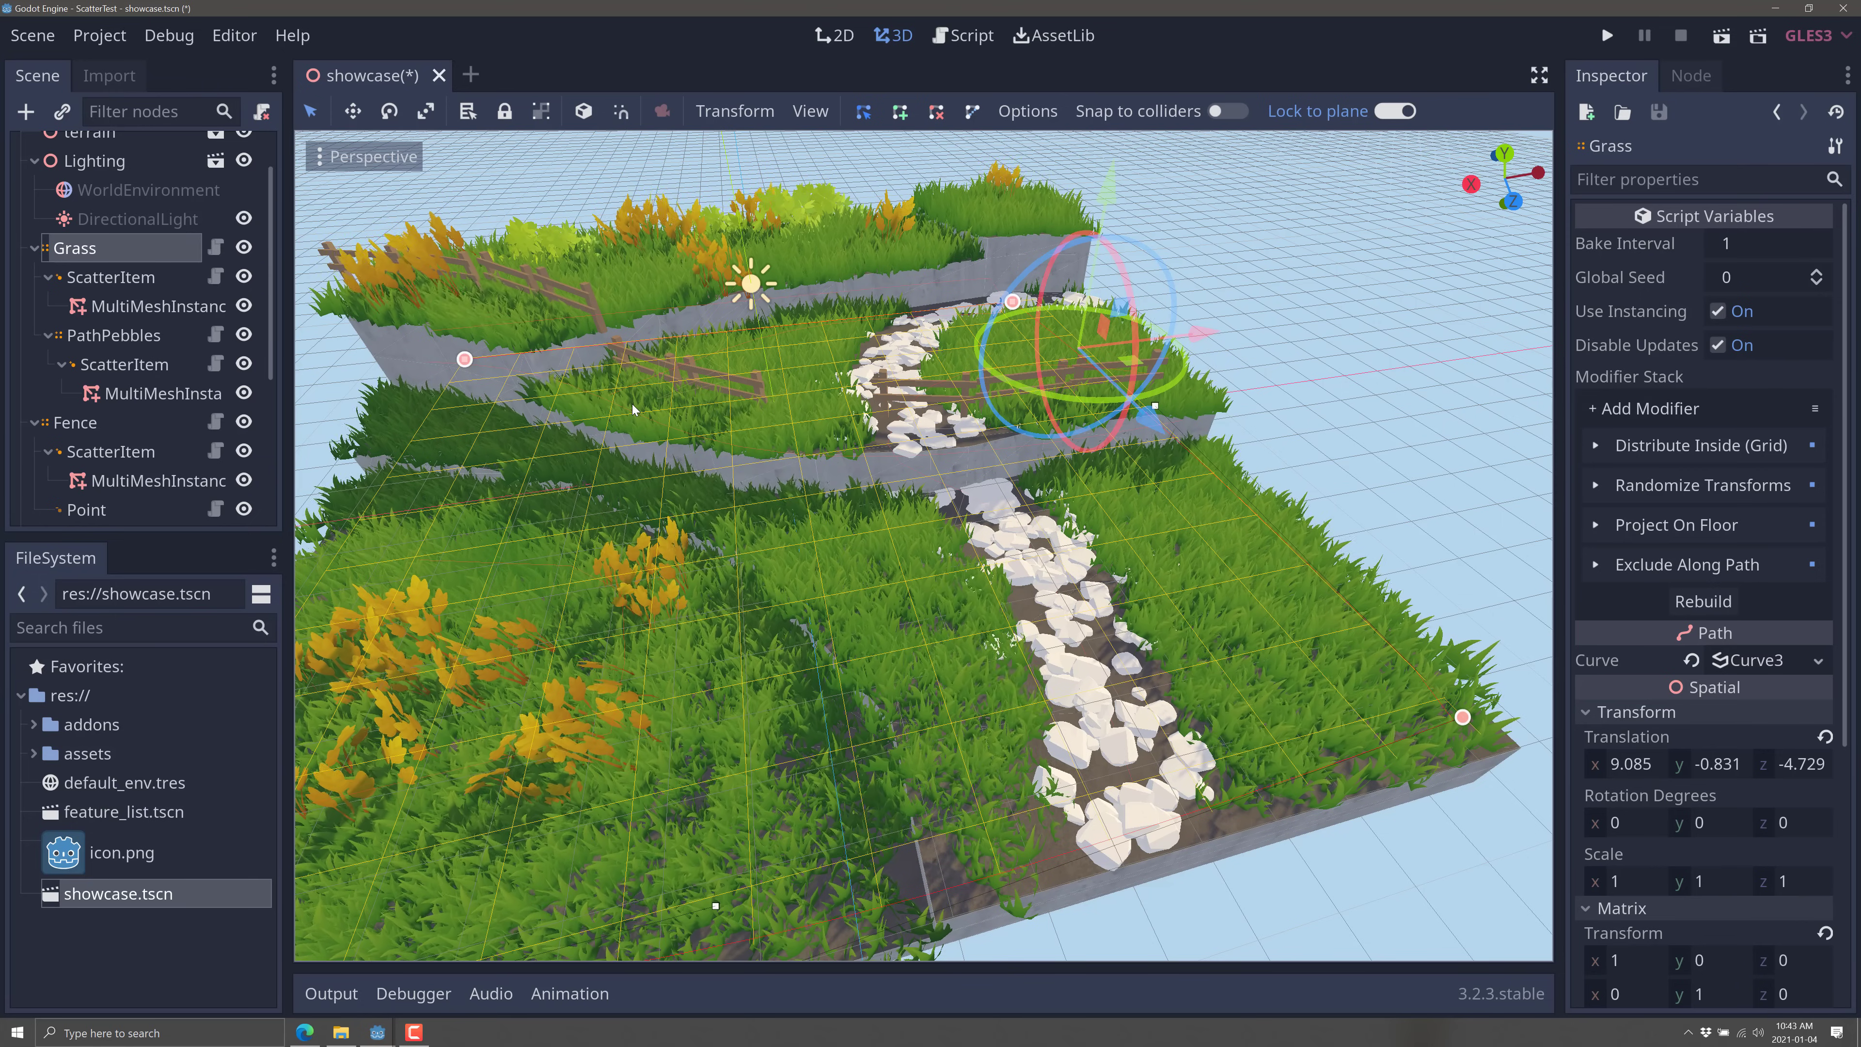
Step: Check the project's installed plugins and whether the Scatter plugin is enabled, closing the project settings when done
left_click(103, 45)
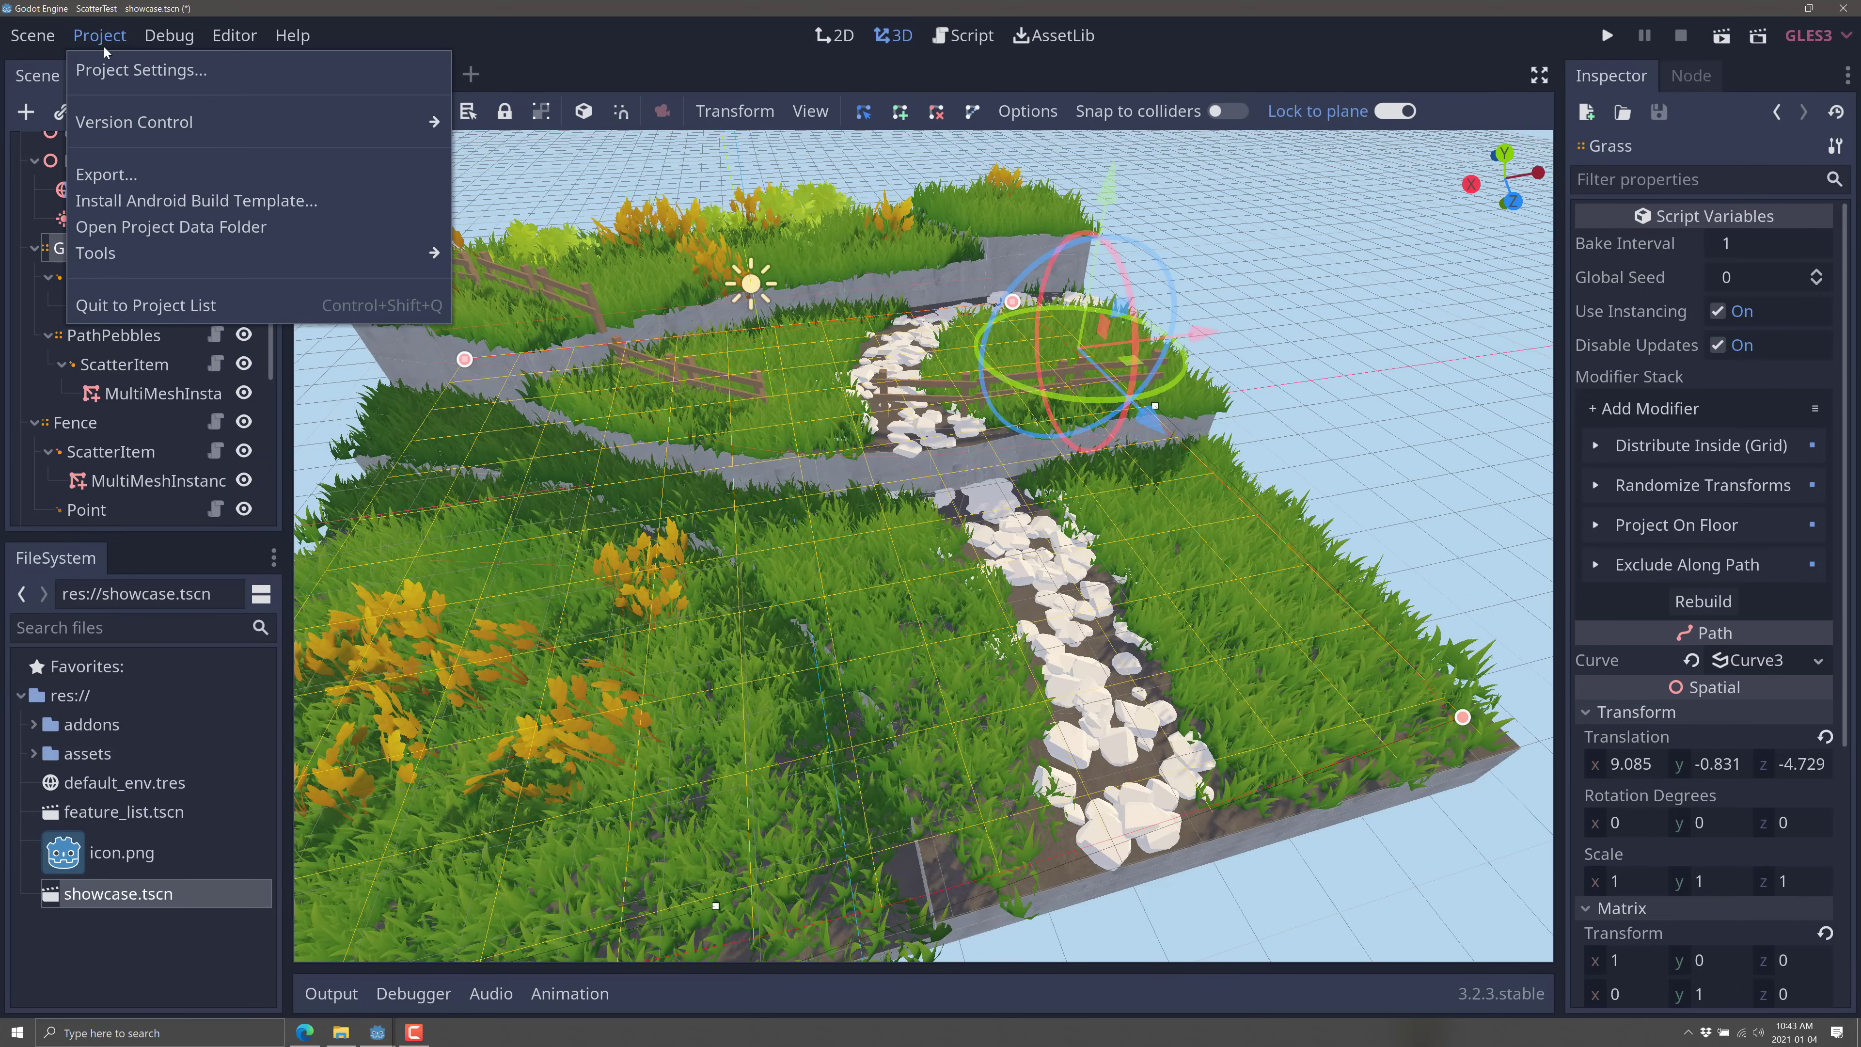
left_click(124, 68)
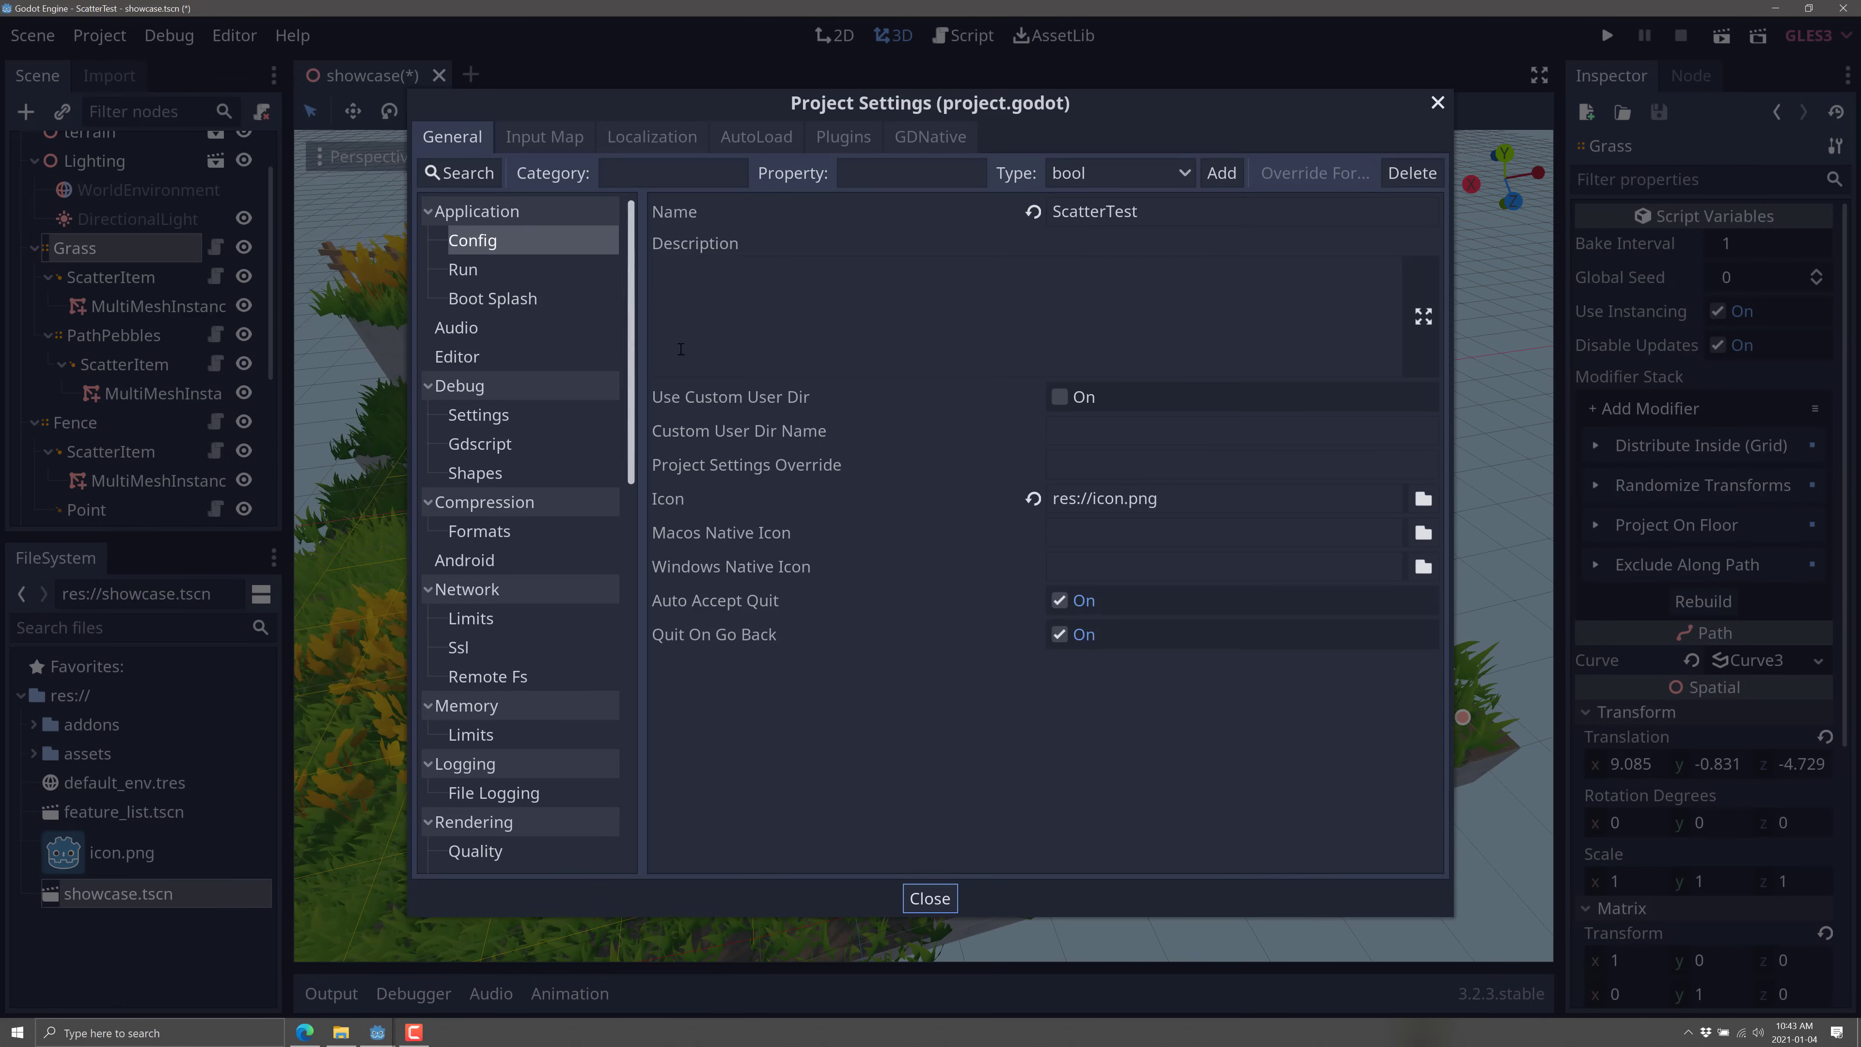
left_click(781, 134)
left_click(816, 136)
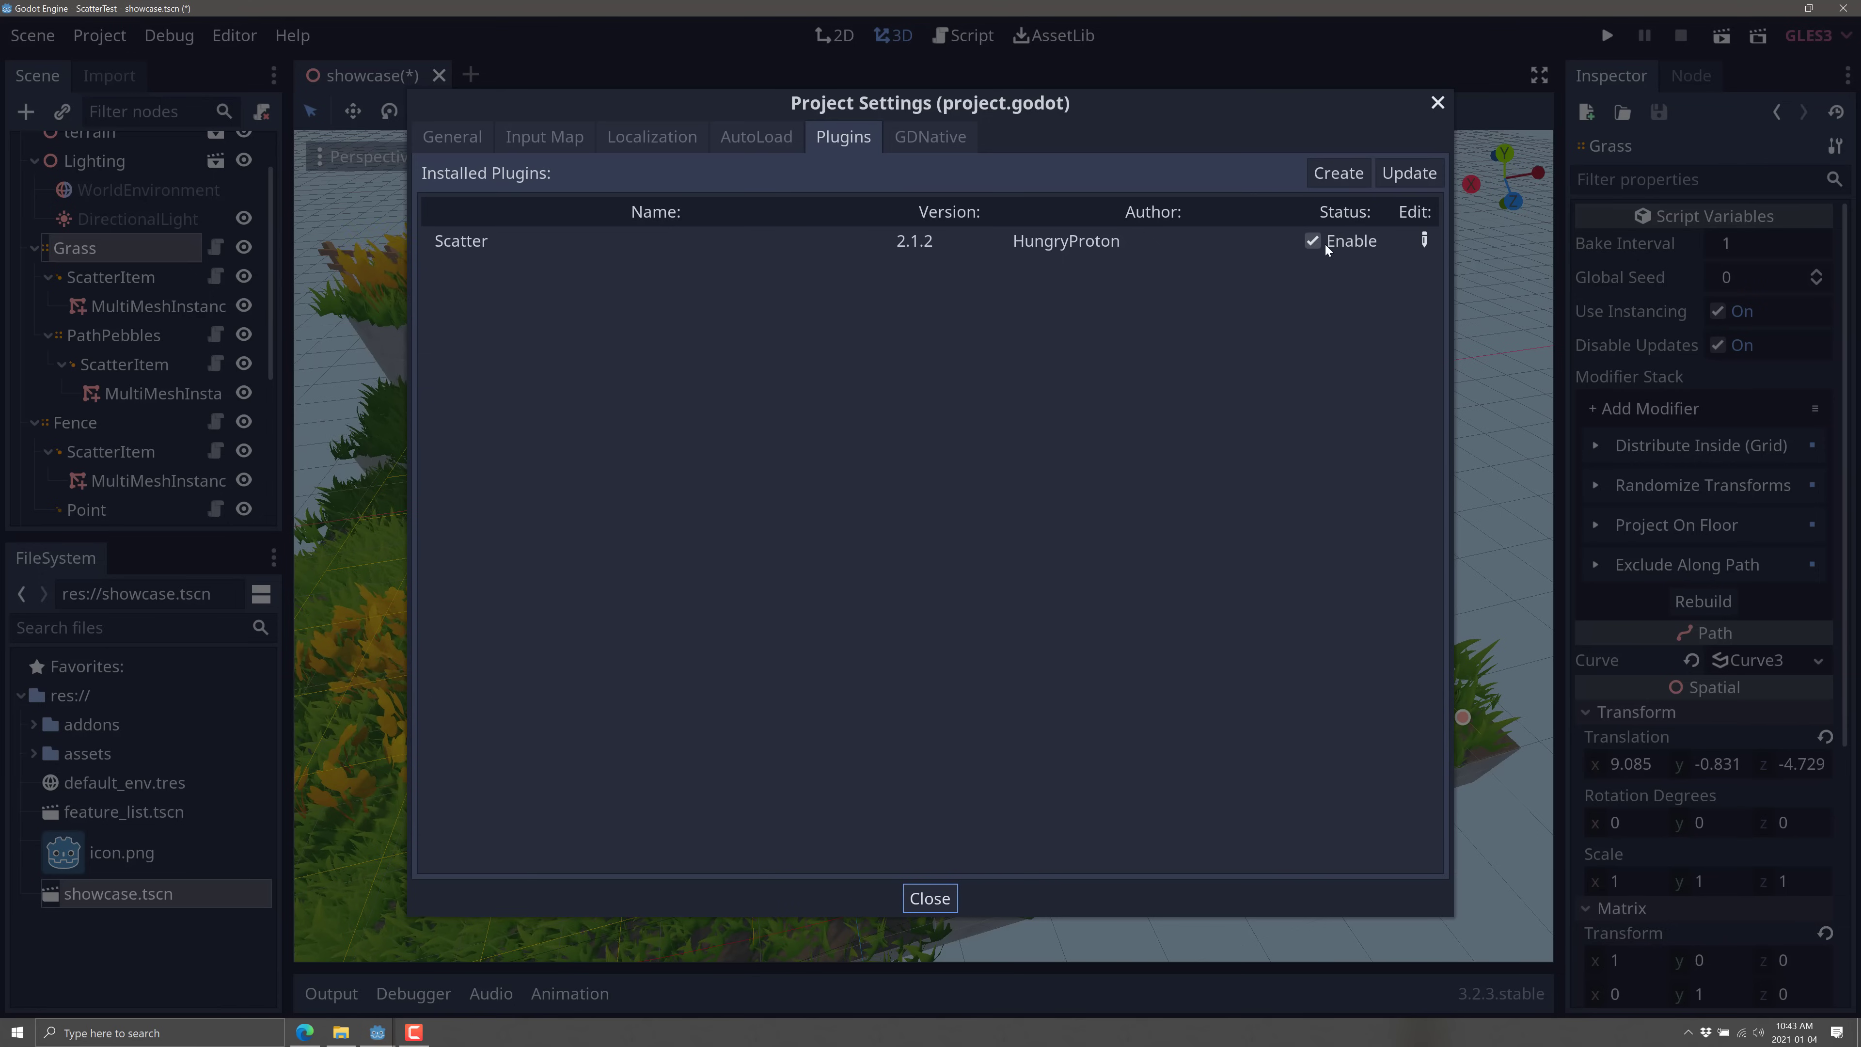
left_click(1438, 103)
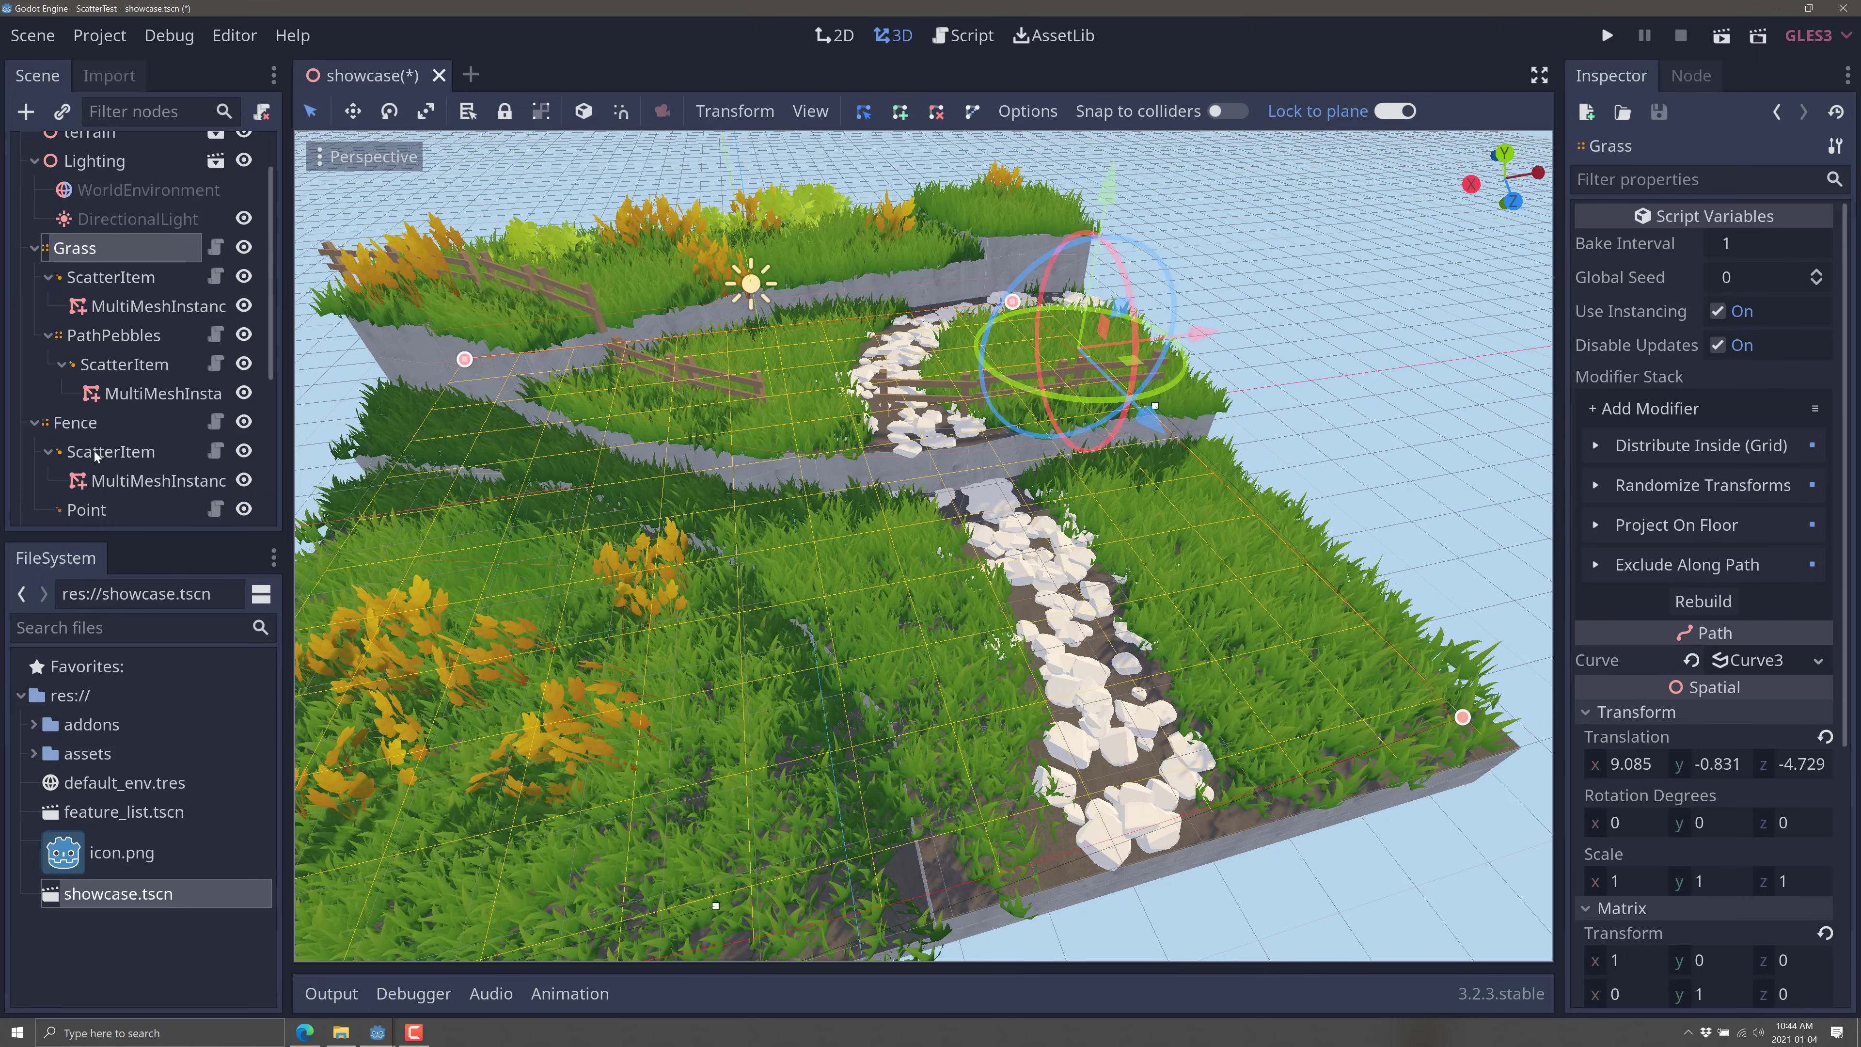
Step: Open the feature_list.tscn scene and reshape the Scatter - Simple grass area by moving its two front curve points
double_click(106, 813)
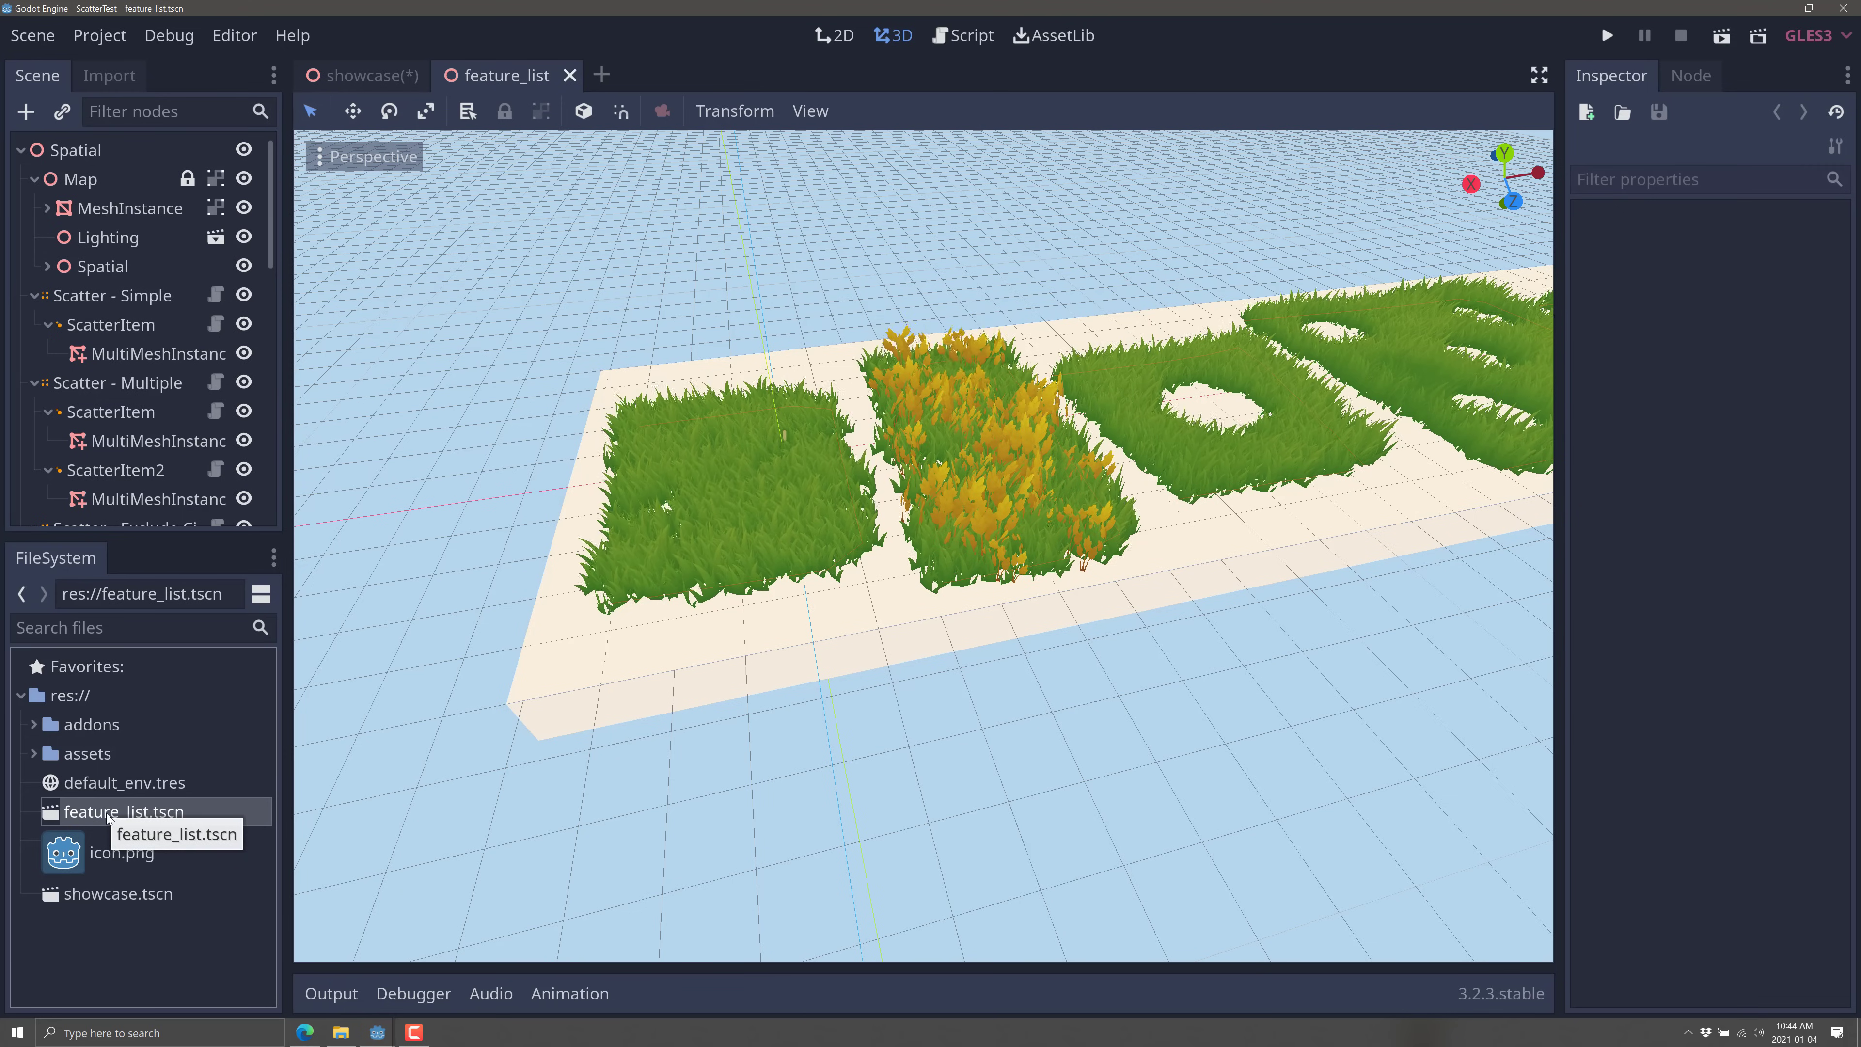
right_click_drag(806, 528, 928, 677)
key("w")
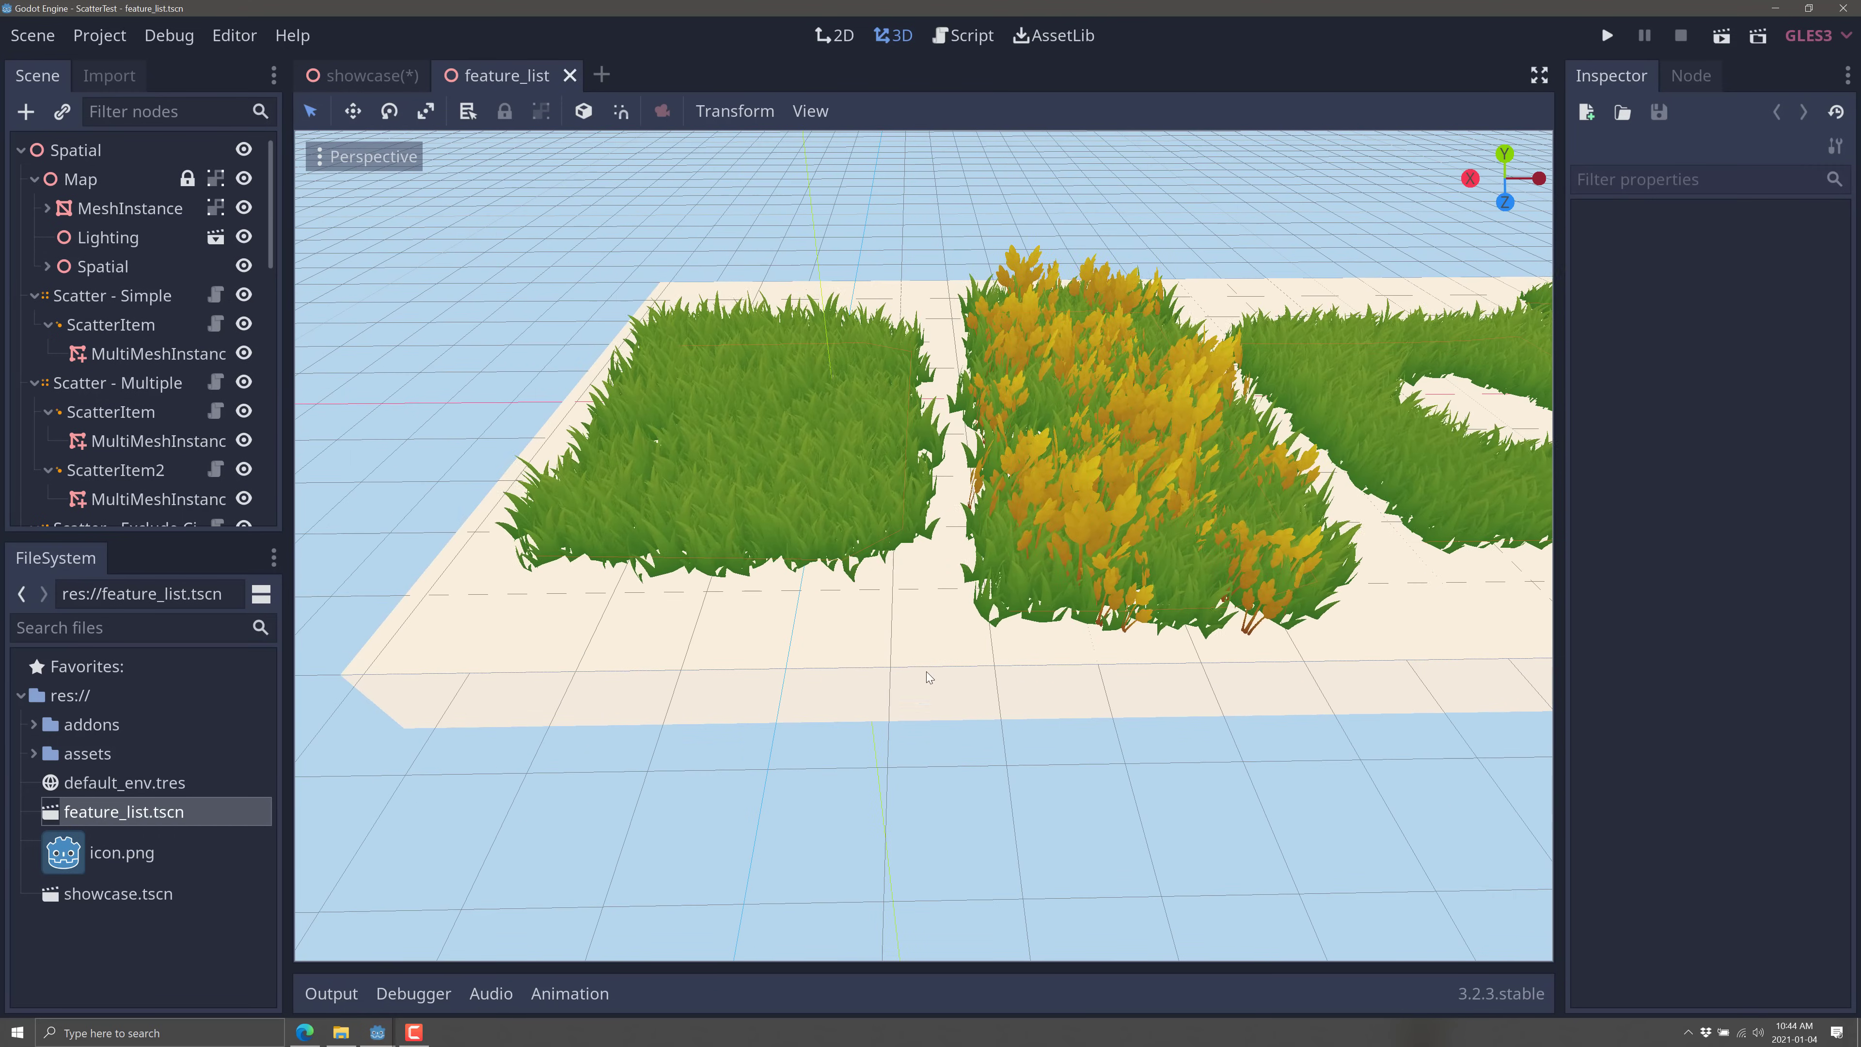
left_click(118, 296)
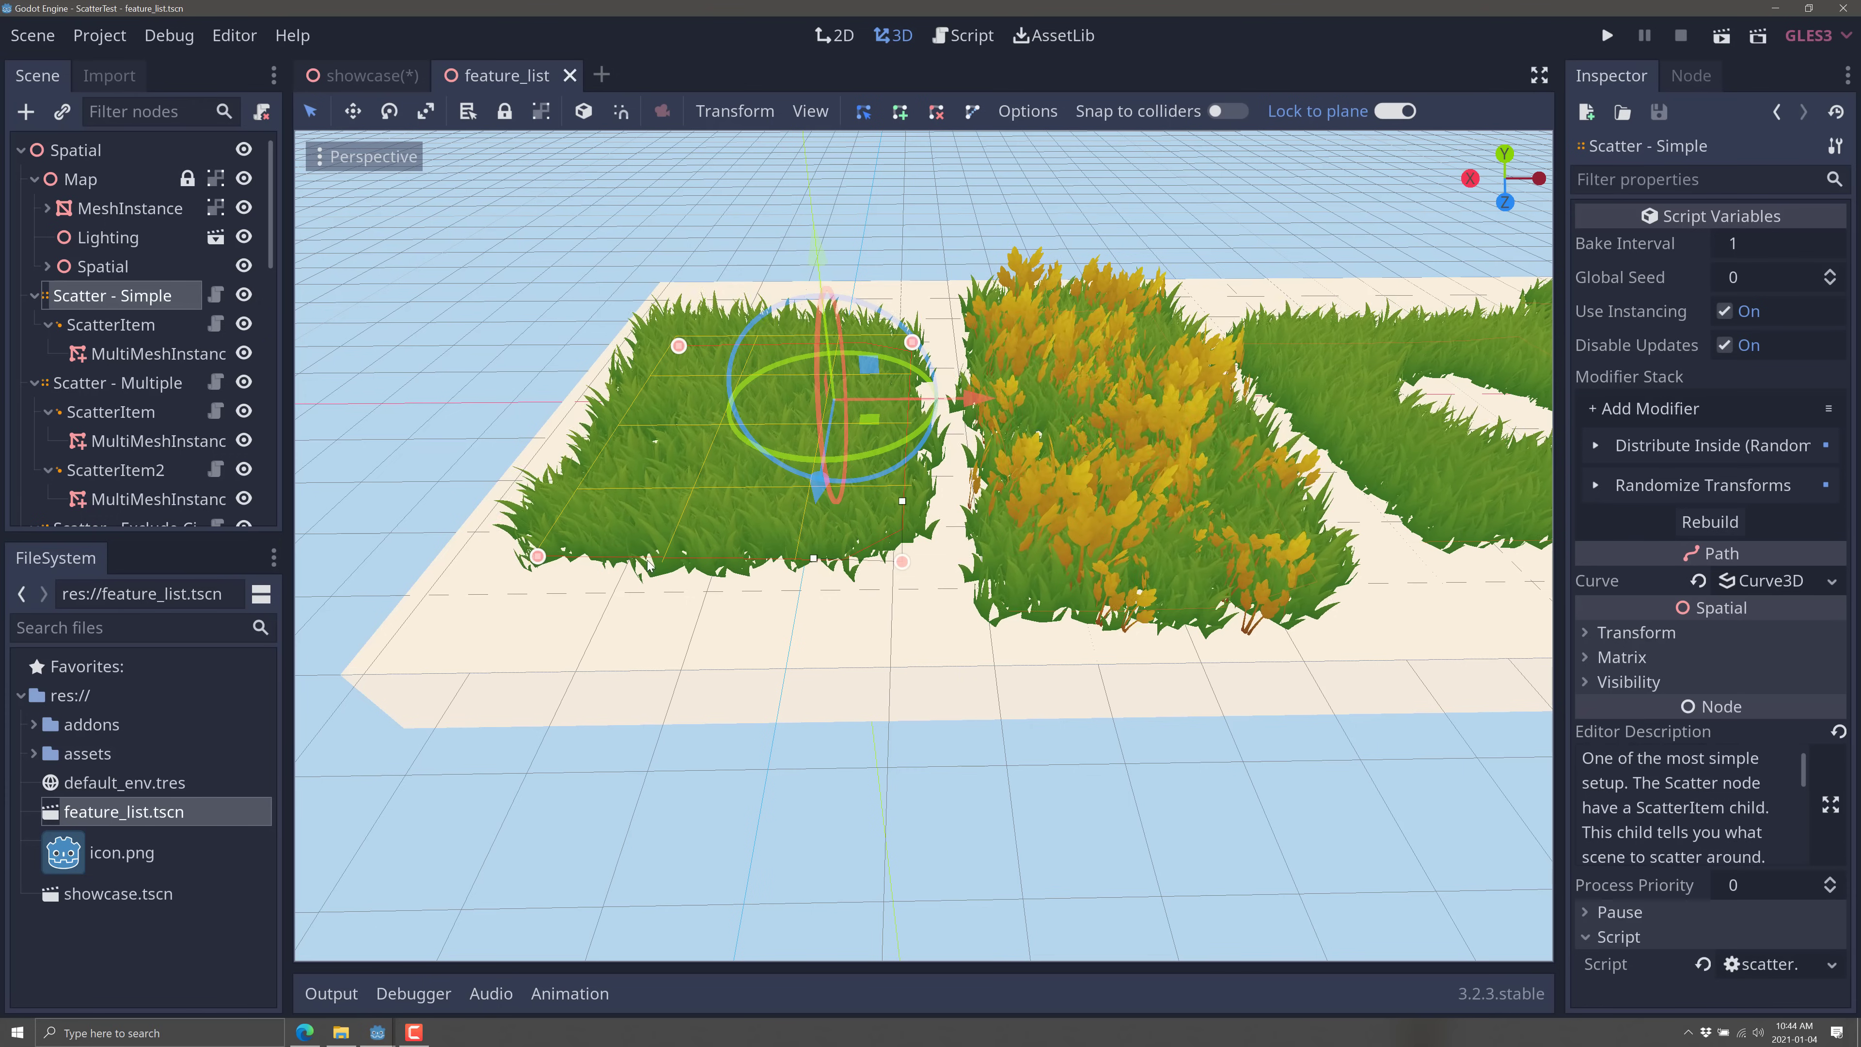
left_click_drag(903, 562, 839, 655)
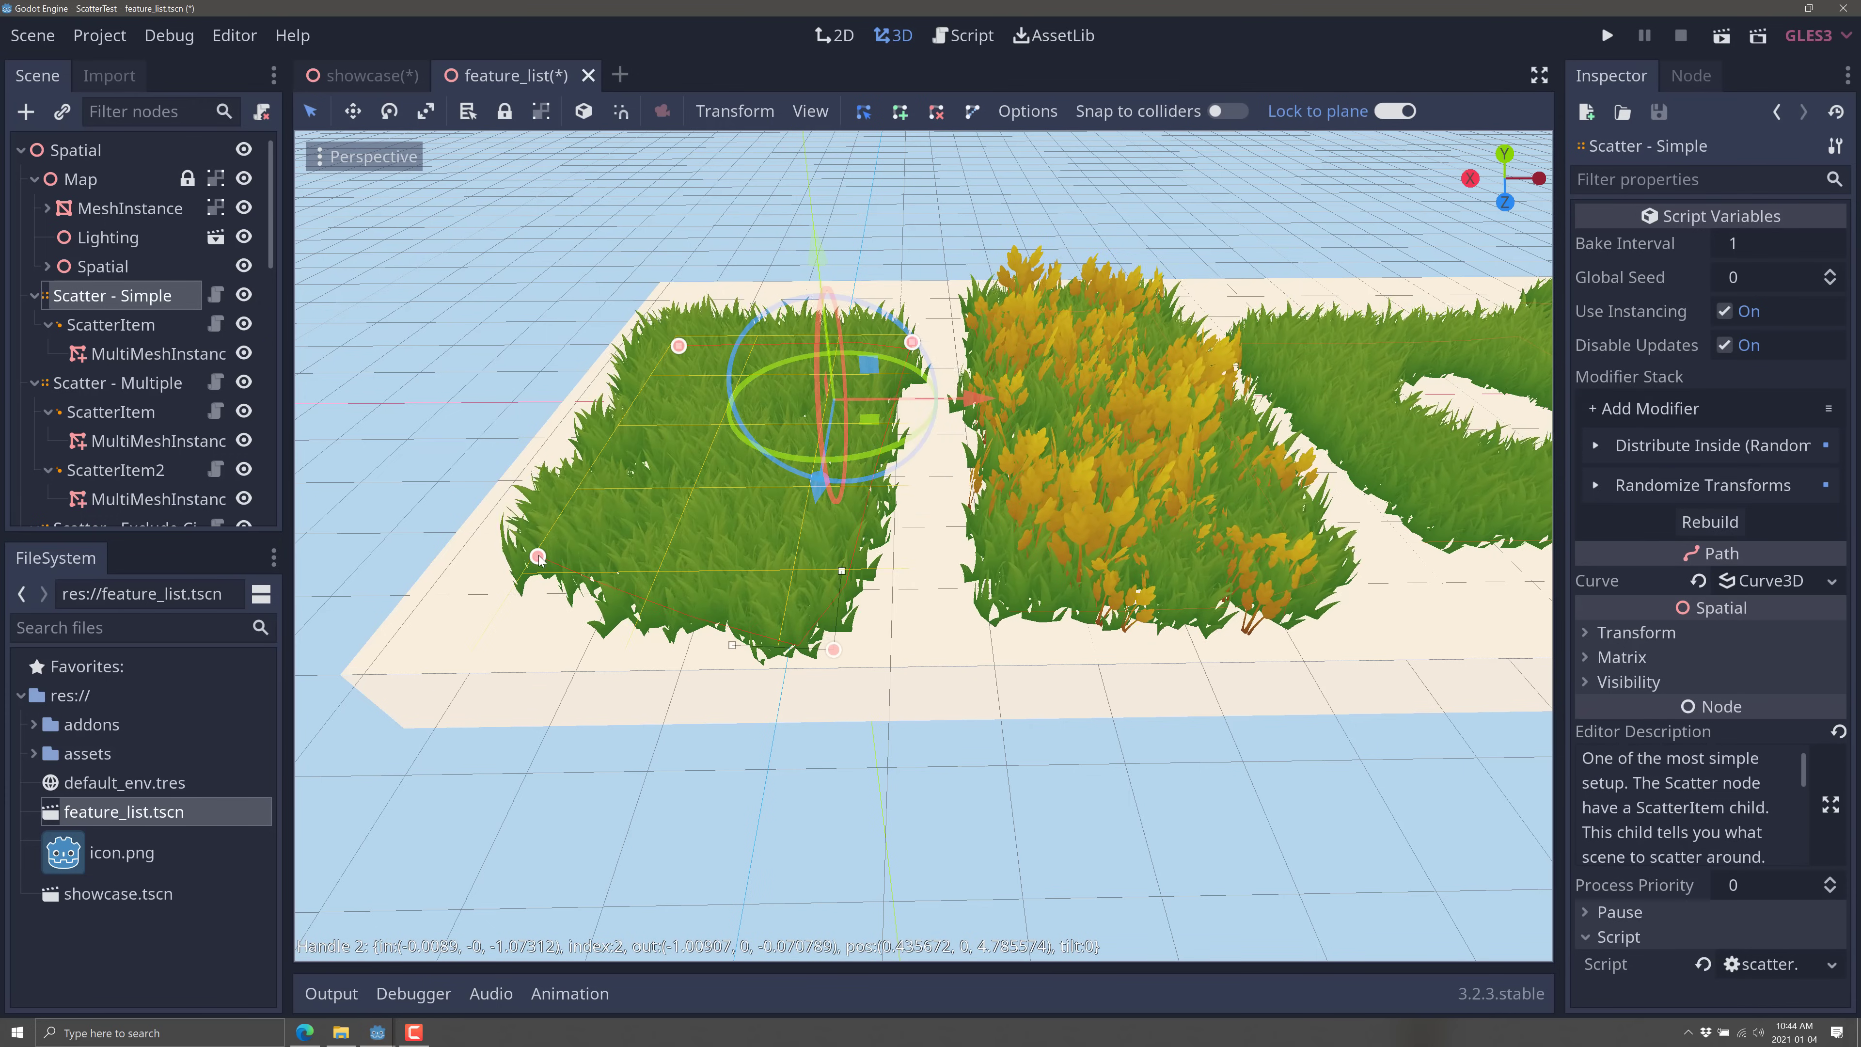
left_click_drag(538, 557, 589, 572)
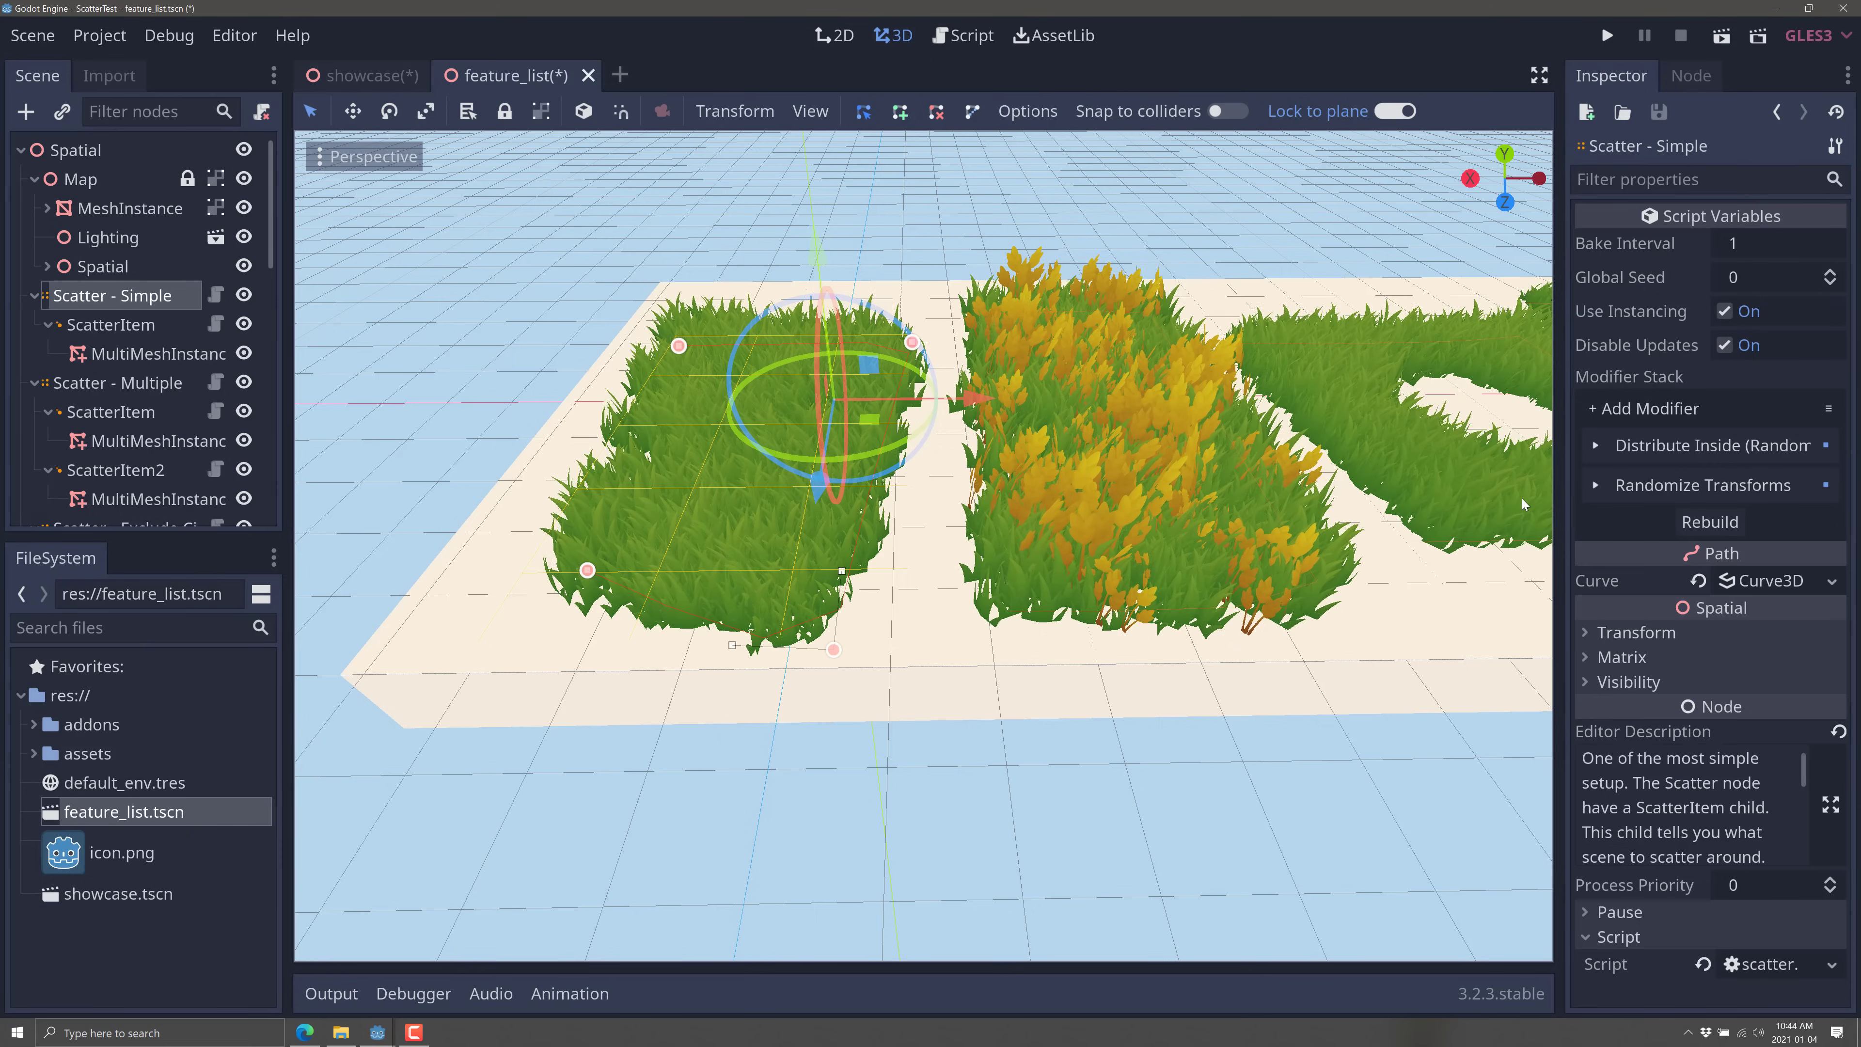
Step: Examine the properties of the Scatter - Simple node and its ScatterItem and MultiMeshInstance children
left_click(115, 326)
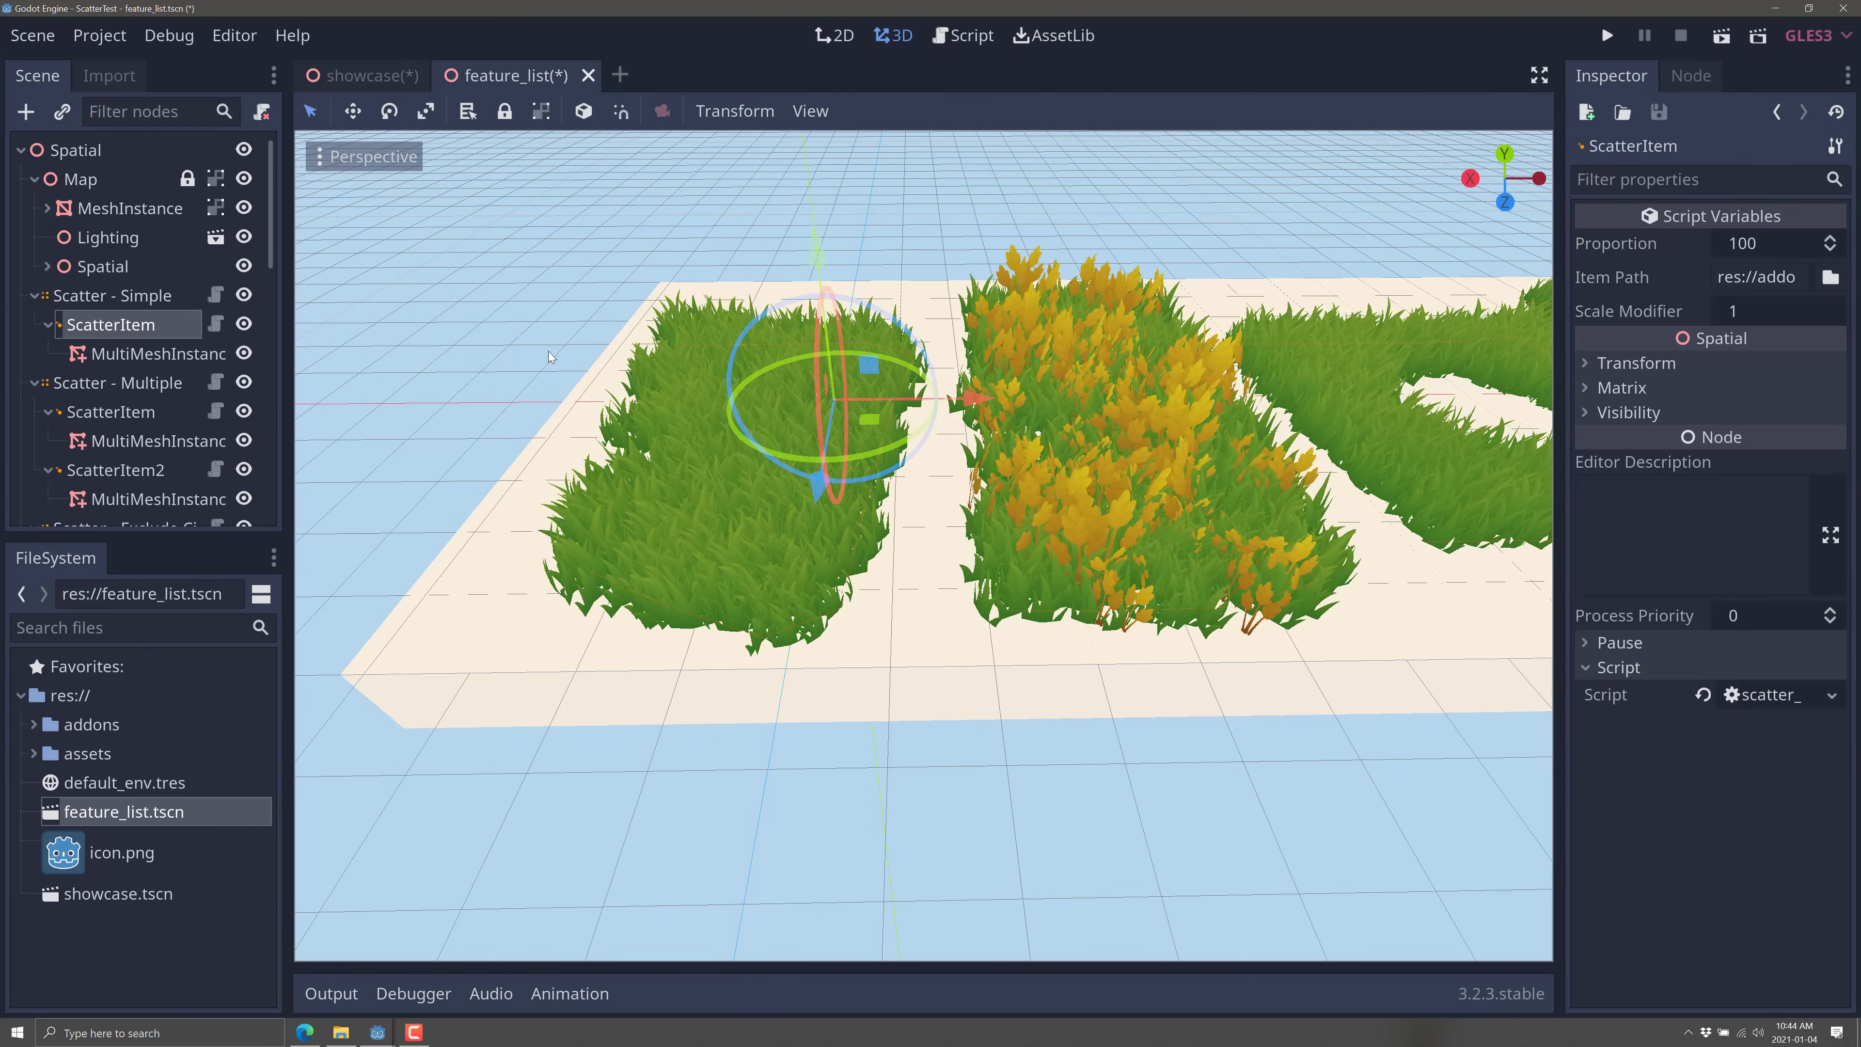
left_click(123, 354)
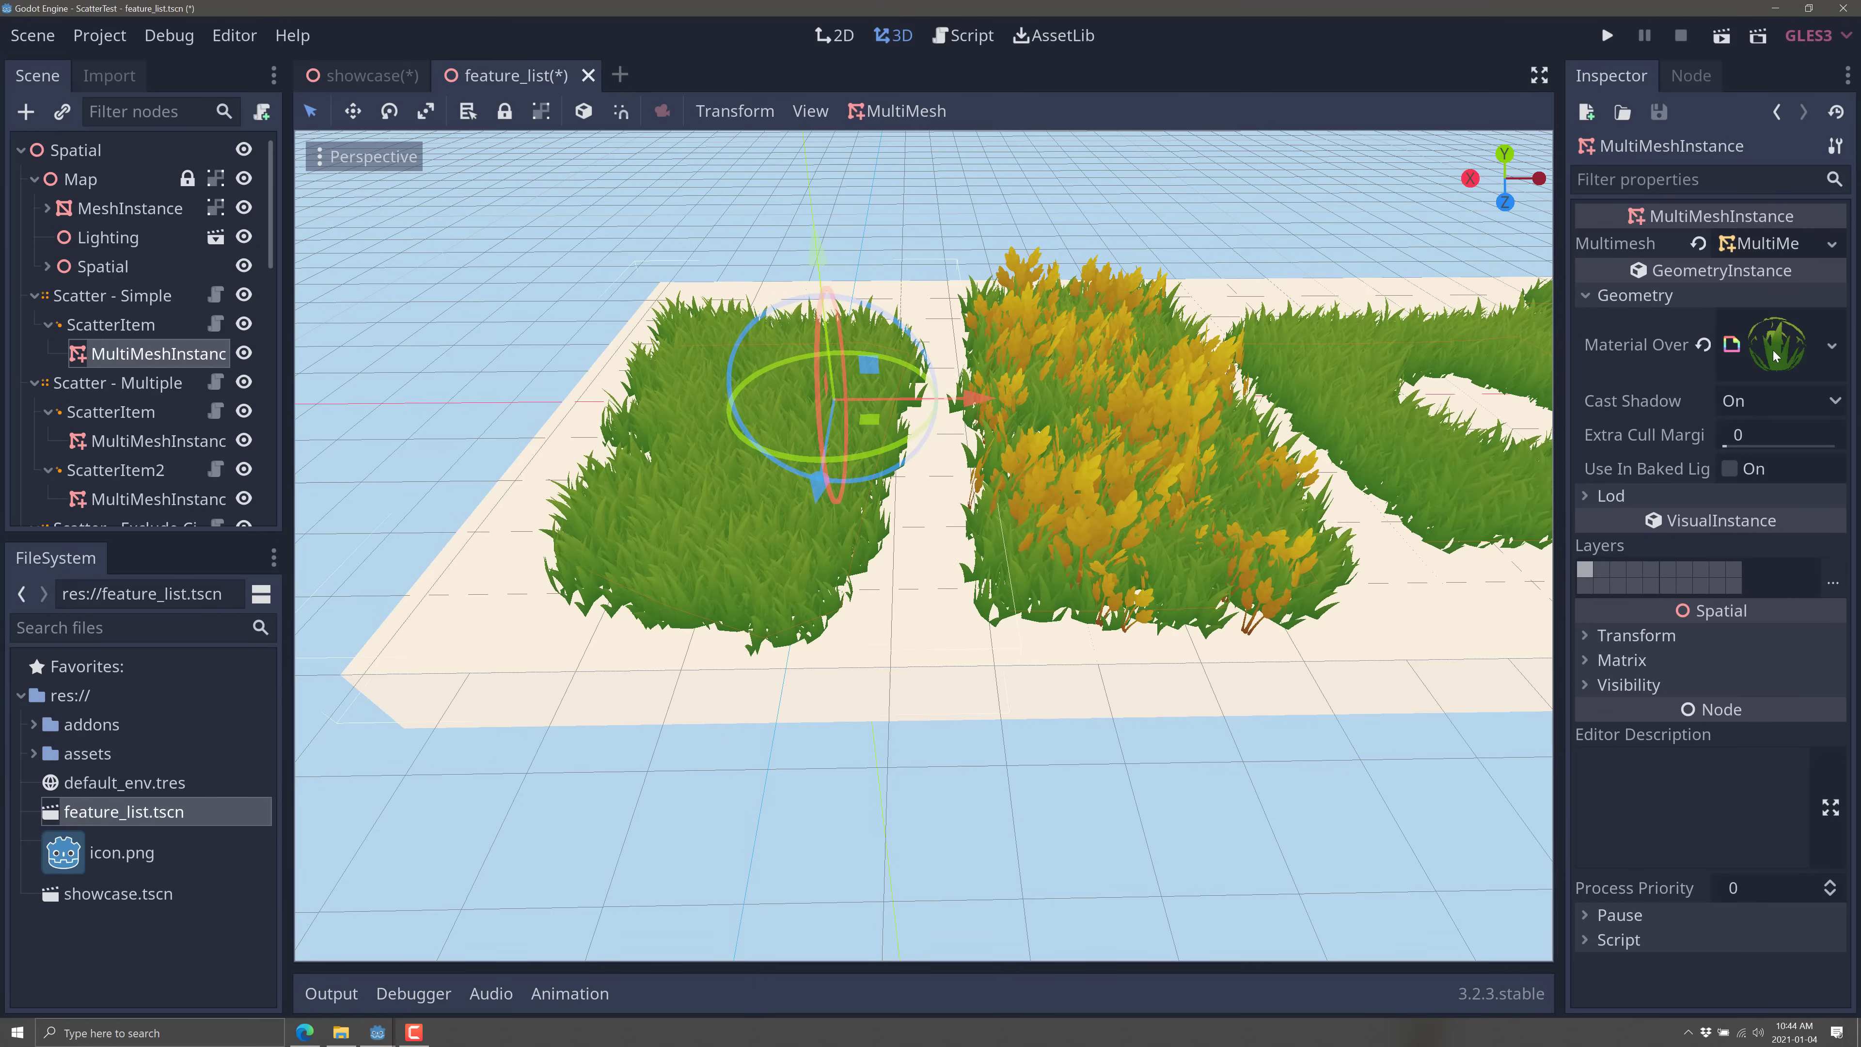
left_click(135, 327)
left_click(140, 353)
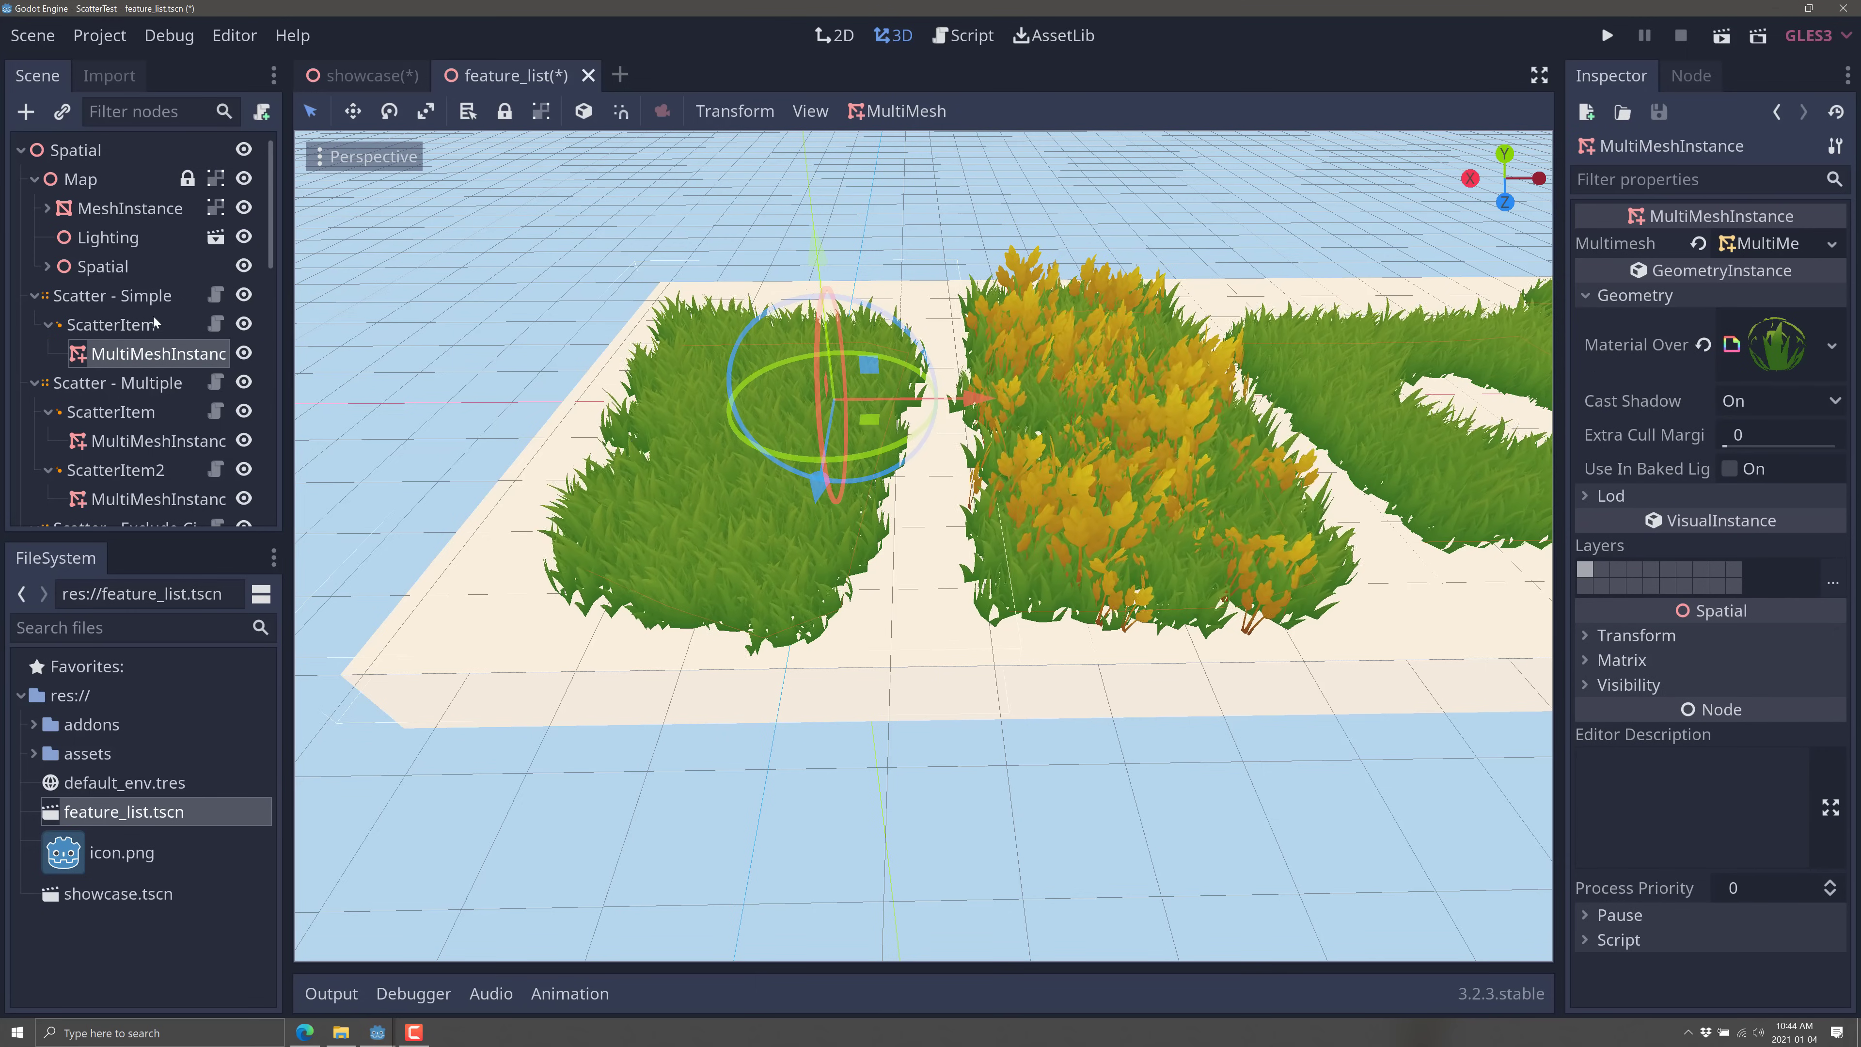
left_click(146, 295)
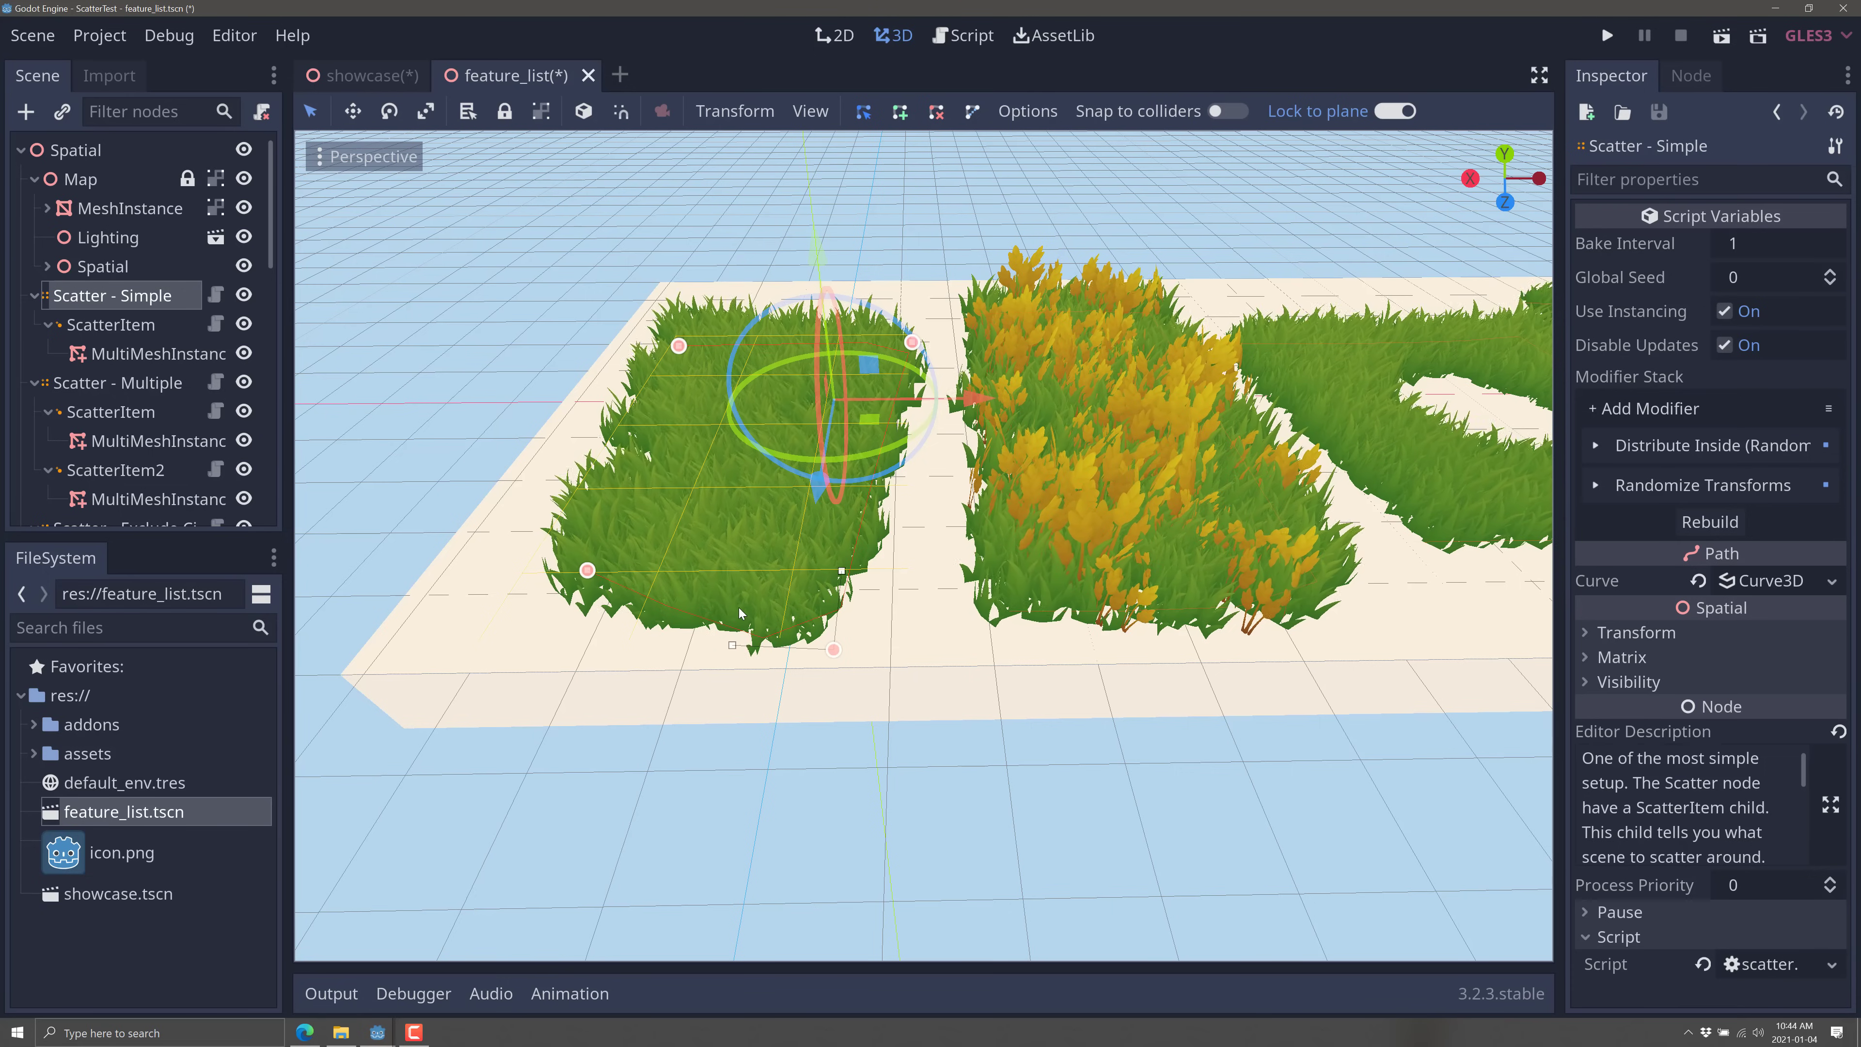
left_click(147, 359)
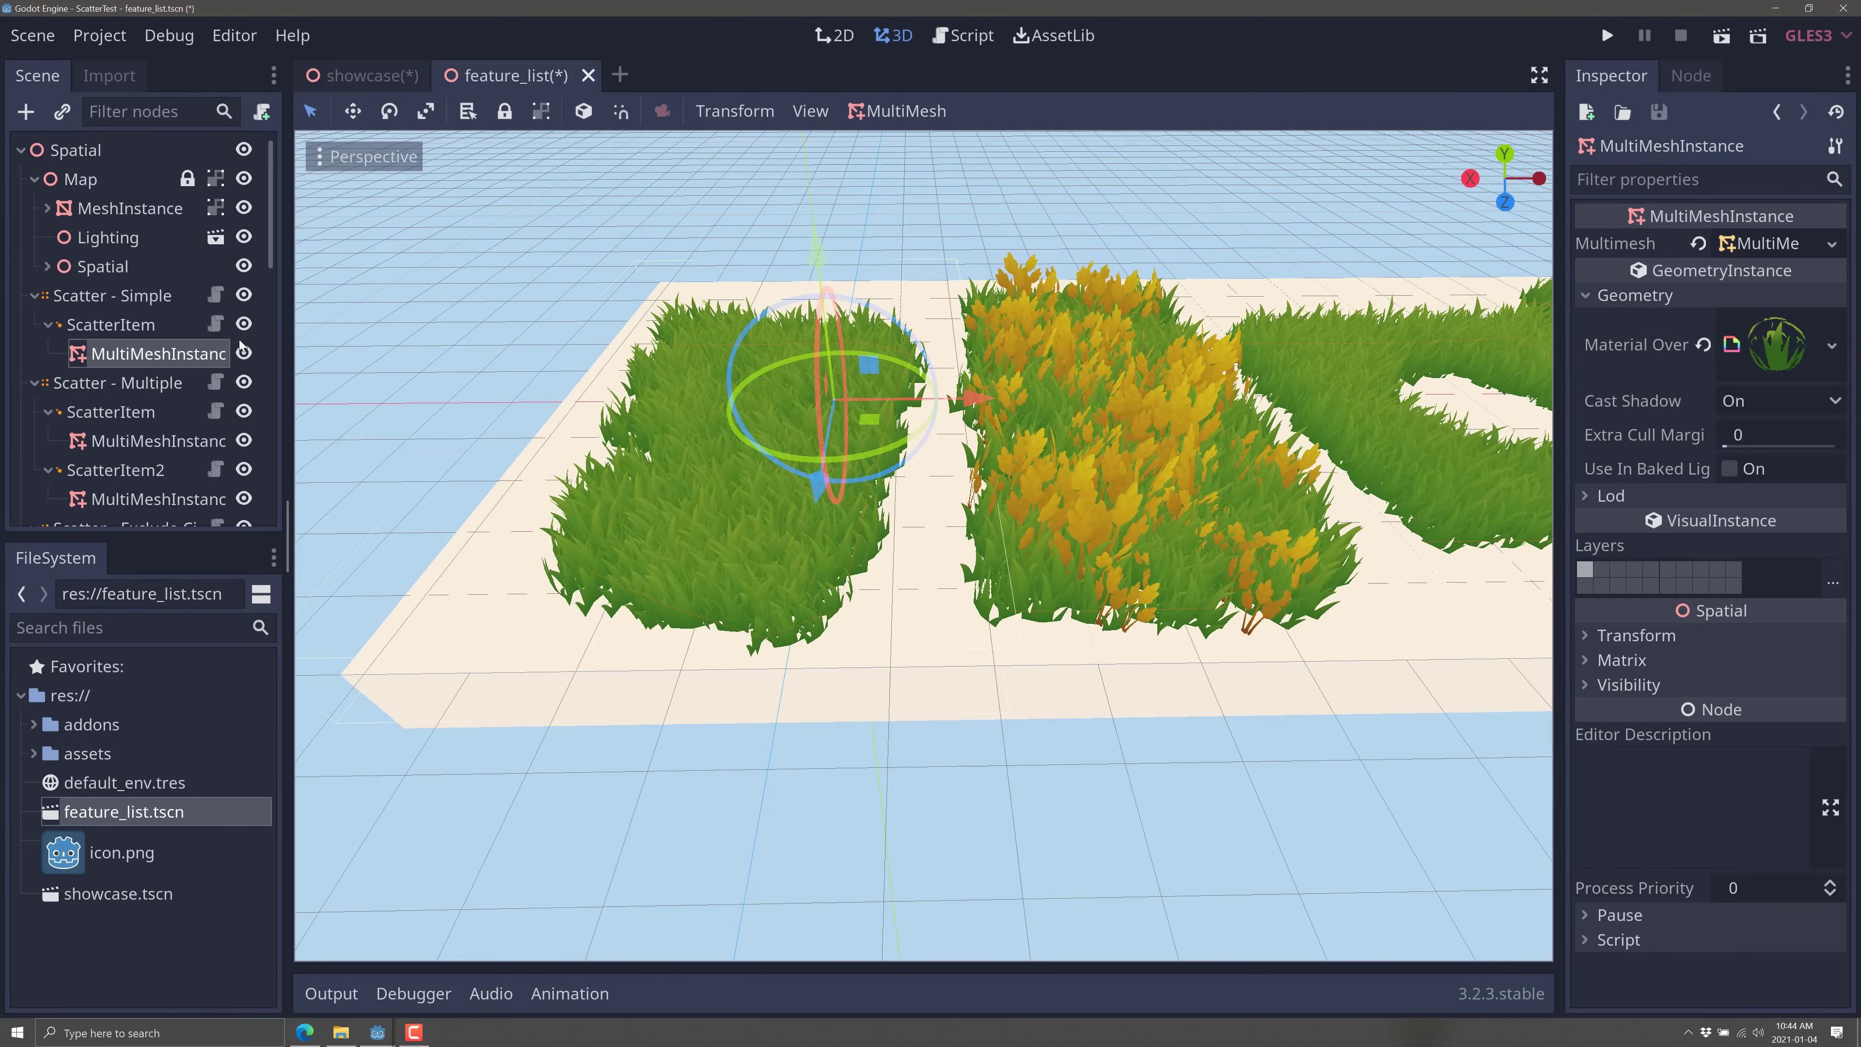
left_click(107, 327)
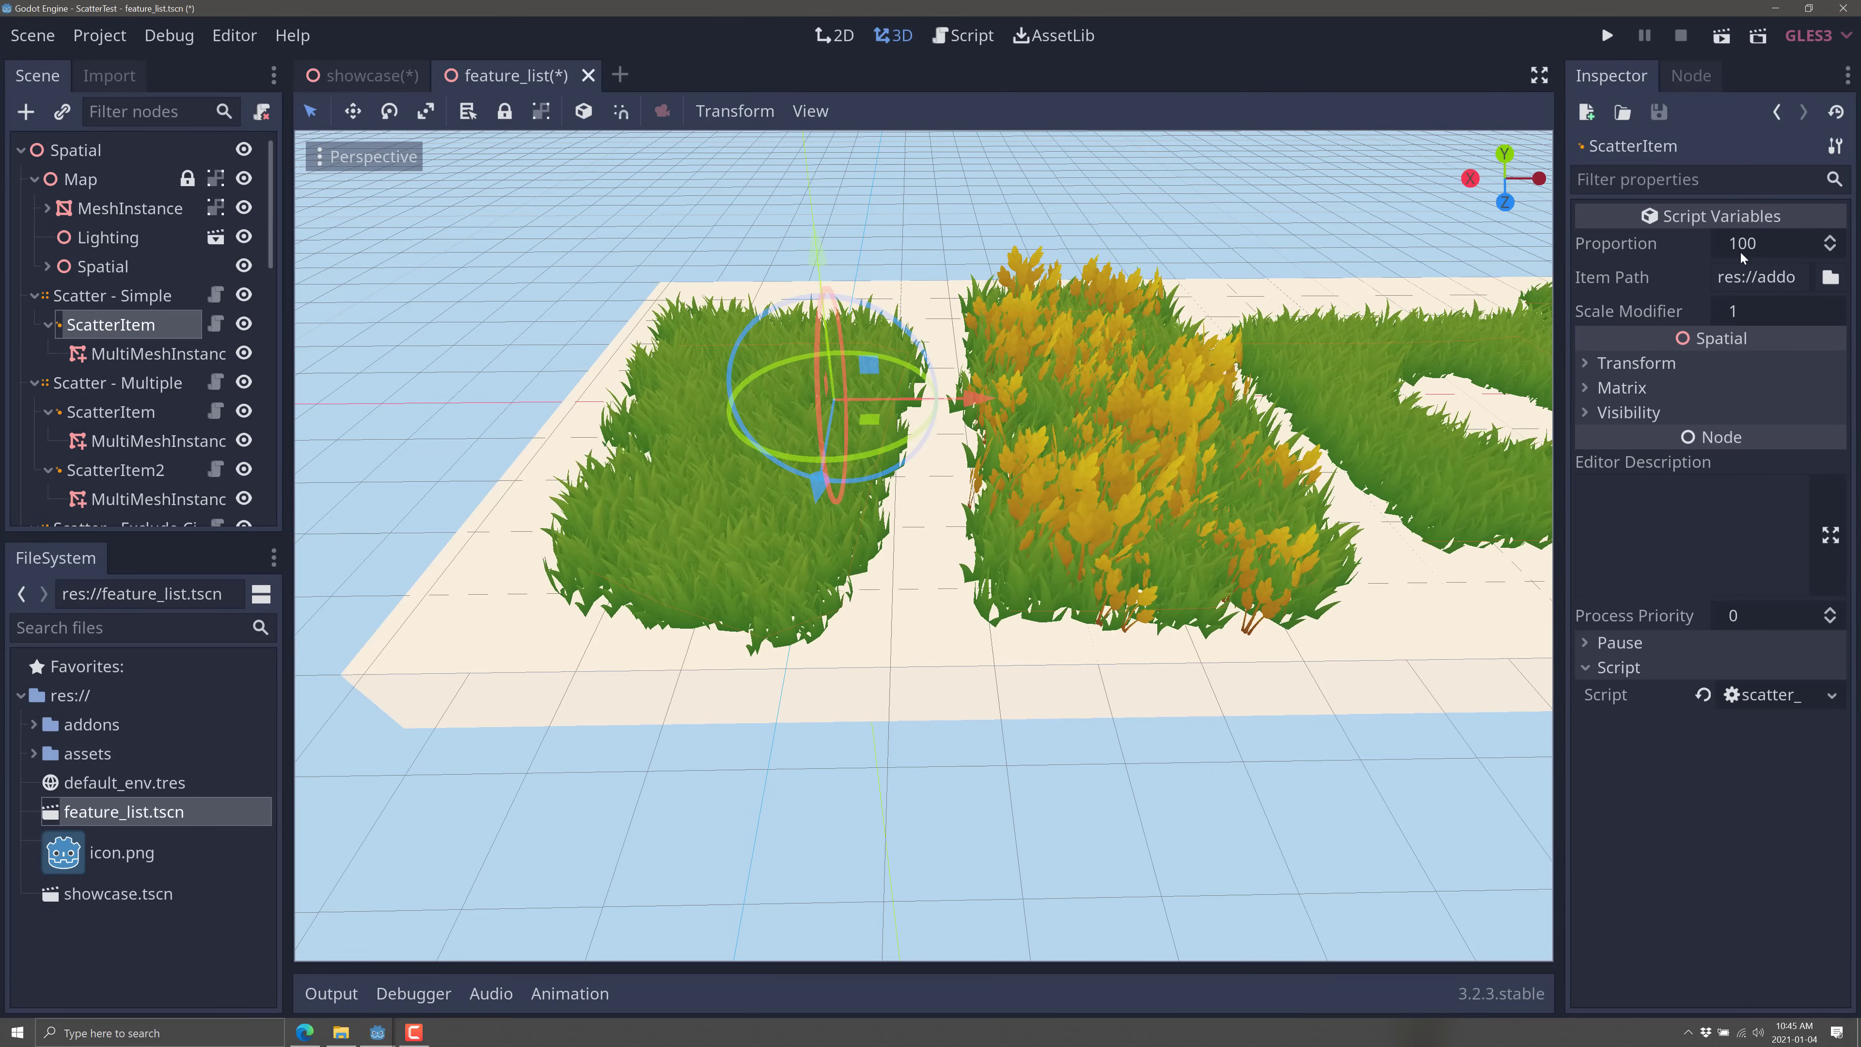
left_click(109, 303)
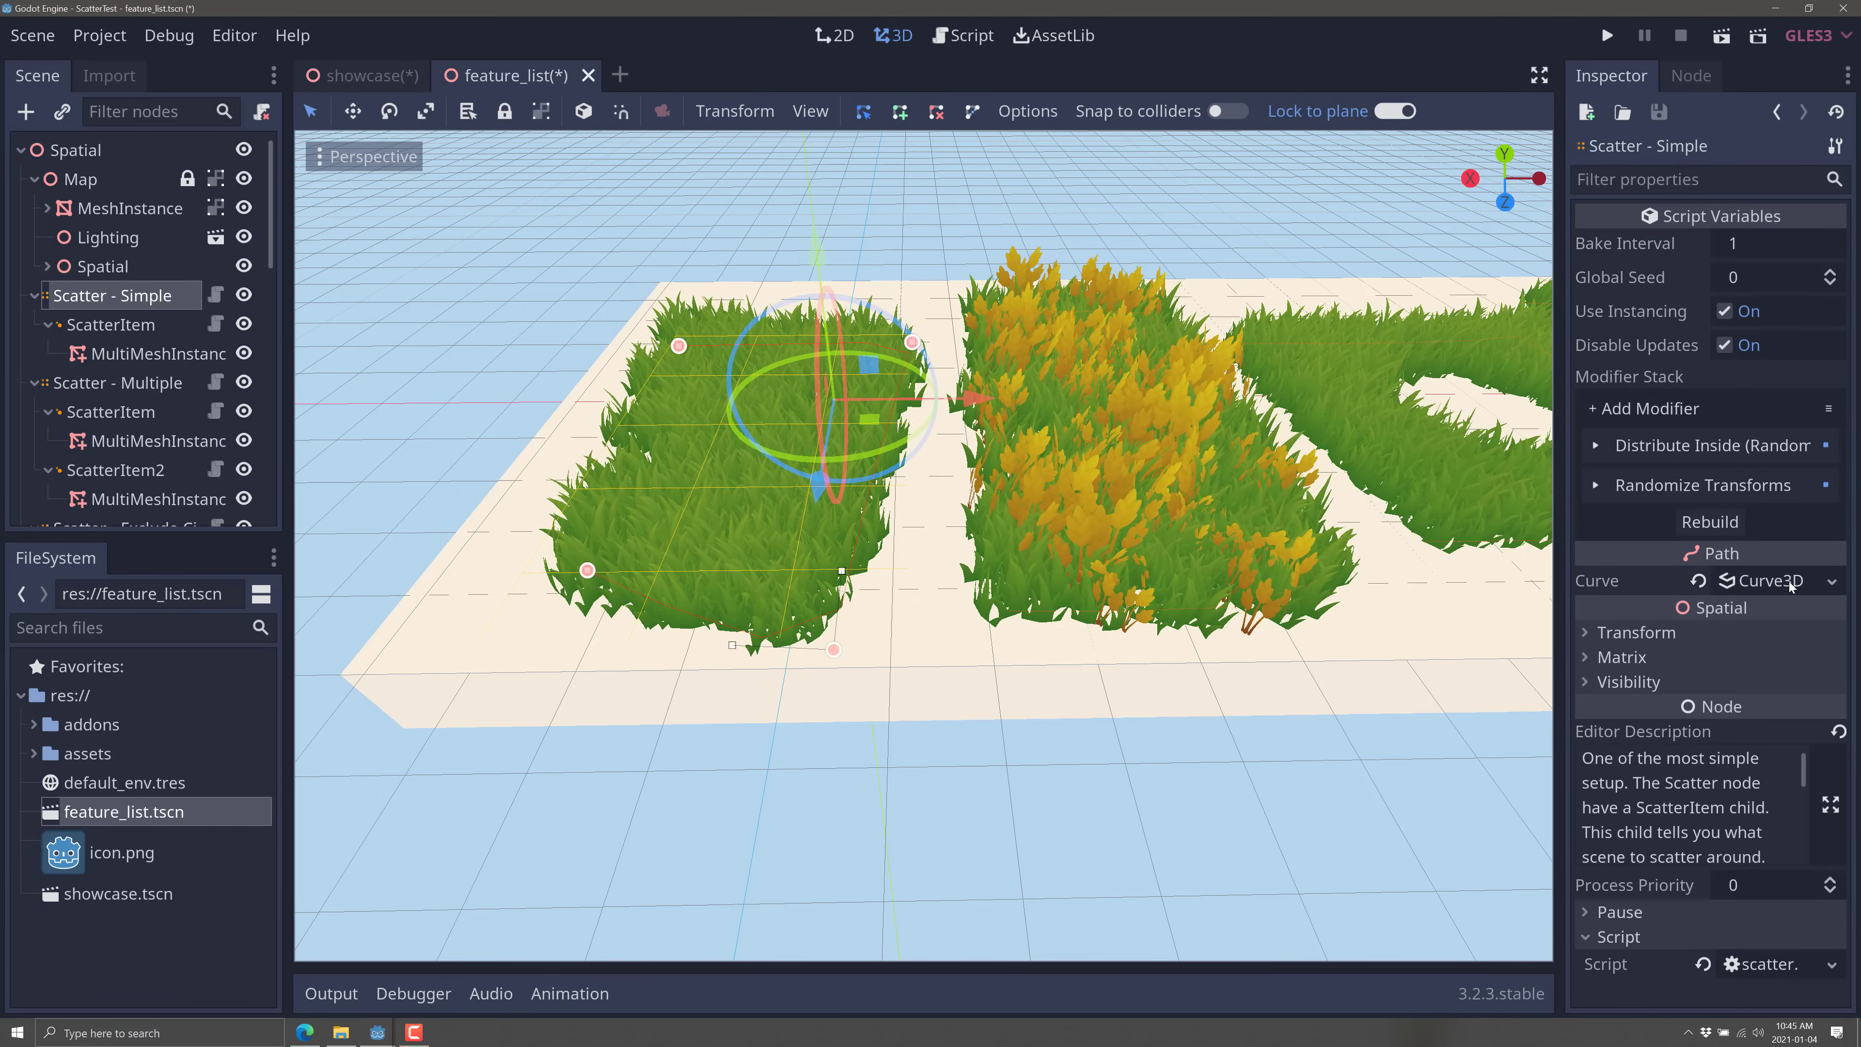
Step: Inspect the first ScatterItem under Scatter - Multiple and narrow that node's area by moving its front-right curve point inward
left_click(116, 384)
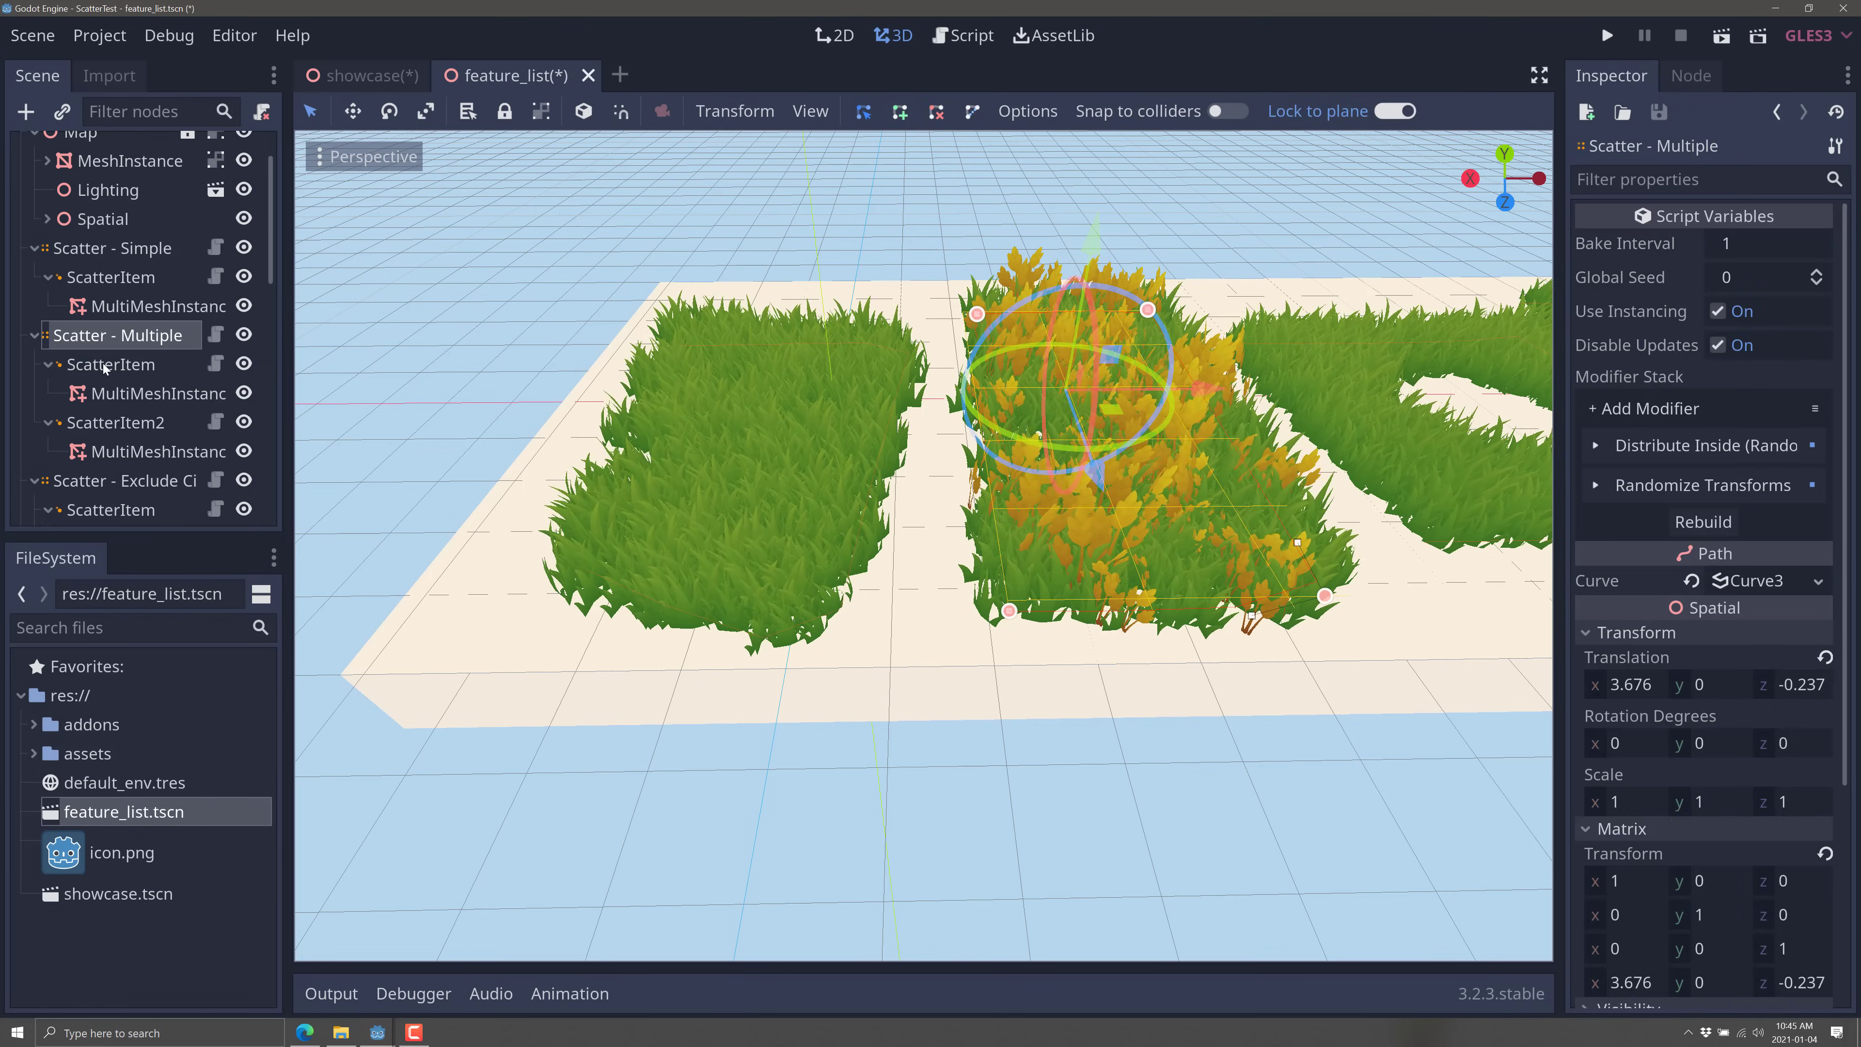
left_click(106, 364)
key("Down")
key("Up")
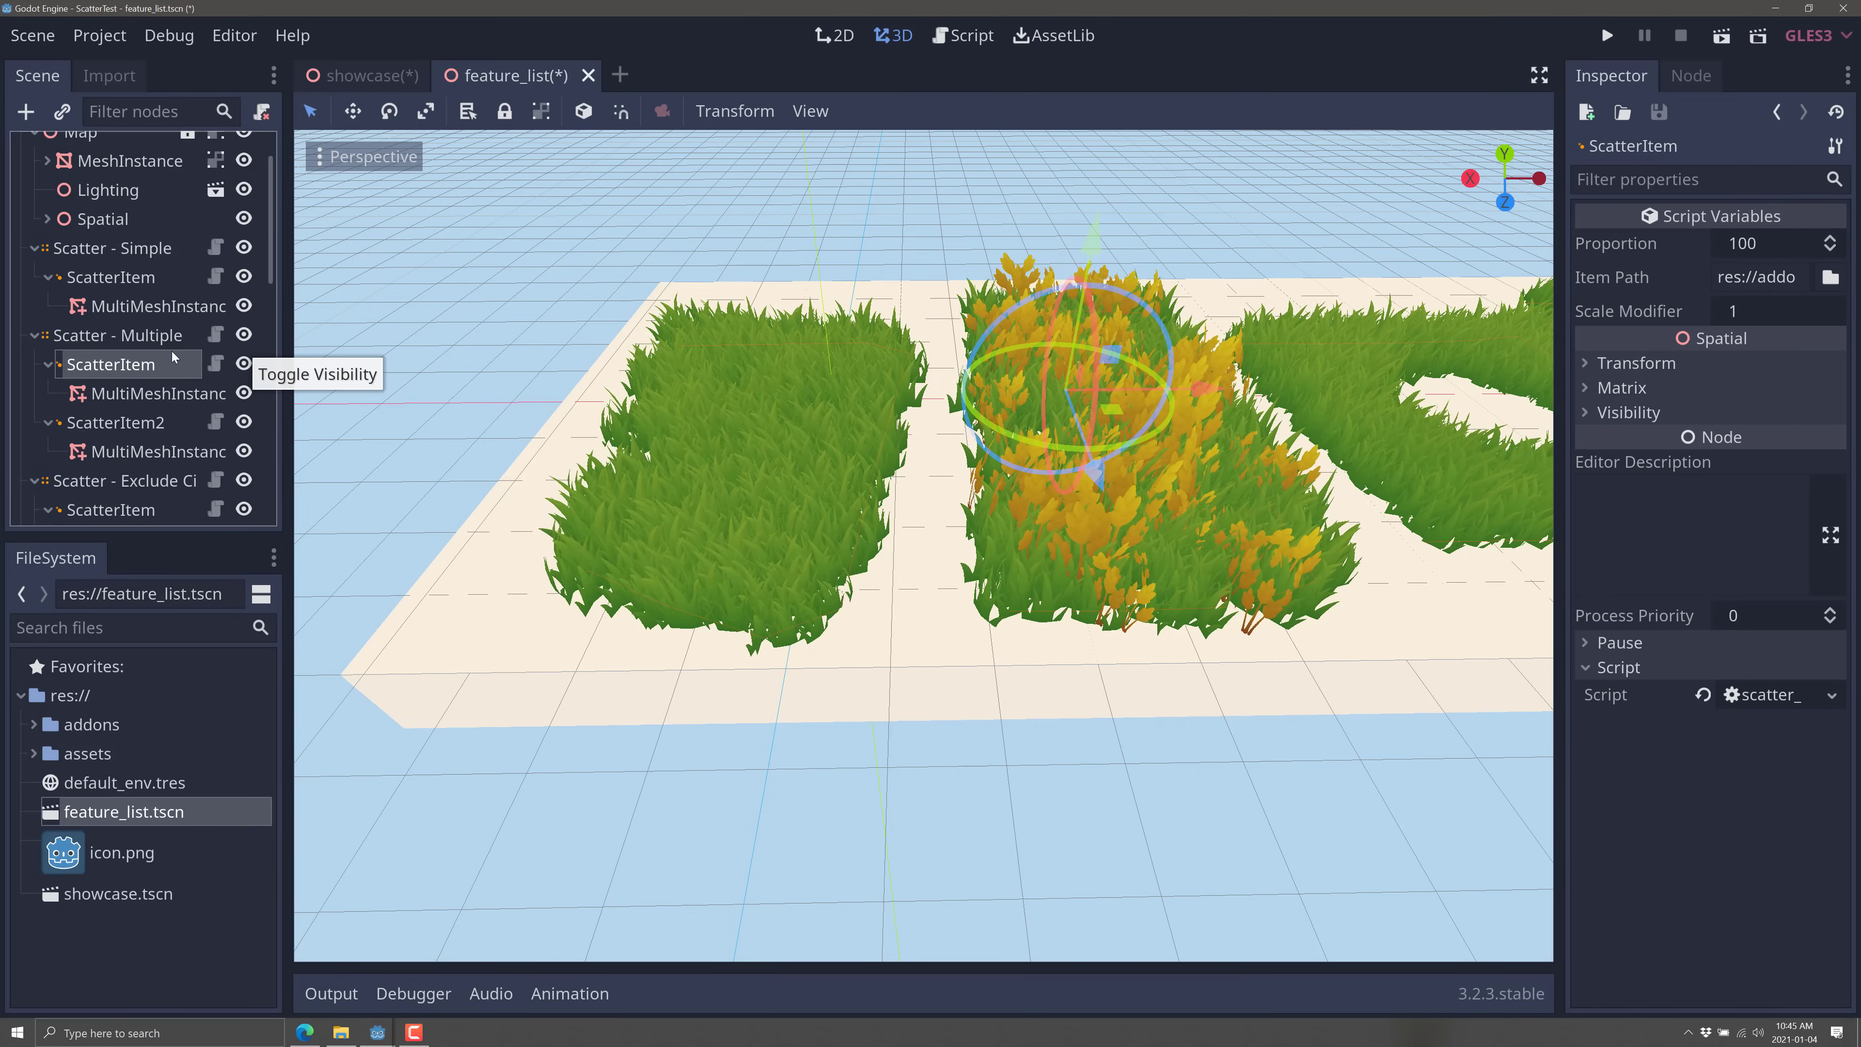
left_click(115, 335)
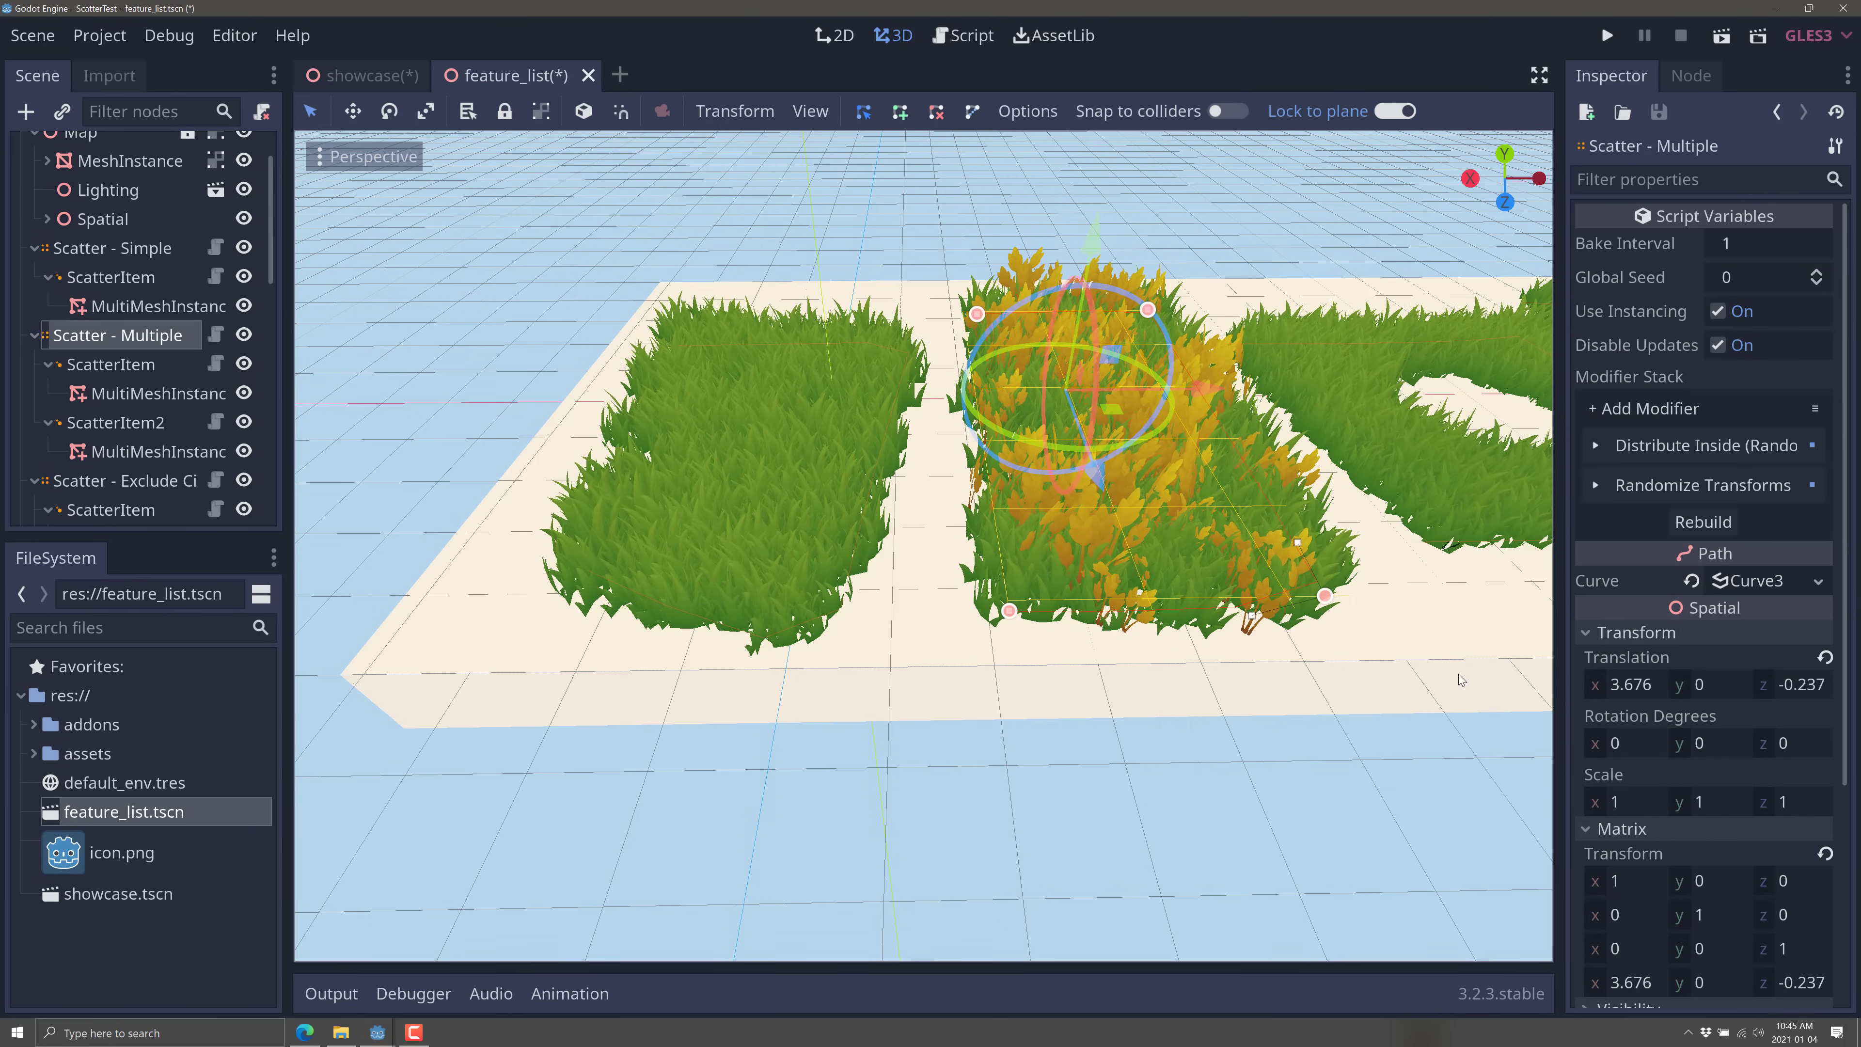
left_click_drag(1328, 598, 1108, 553)
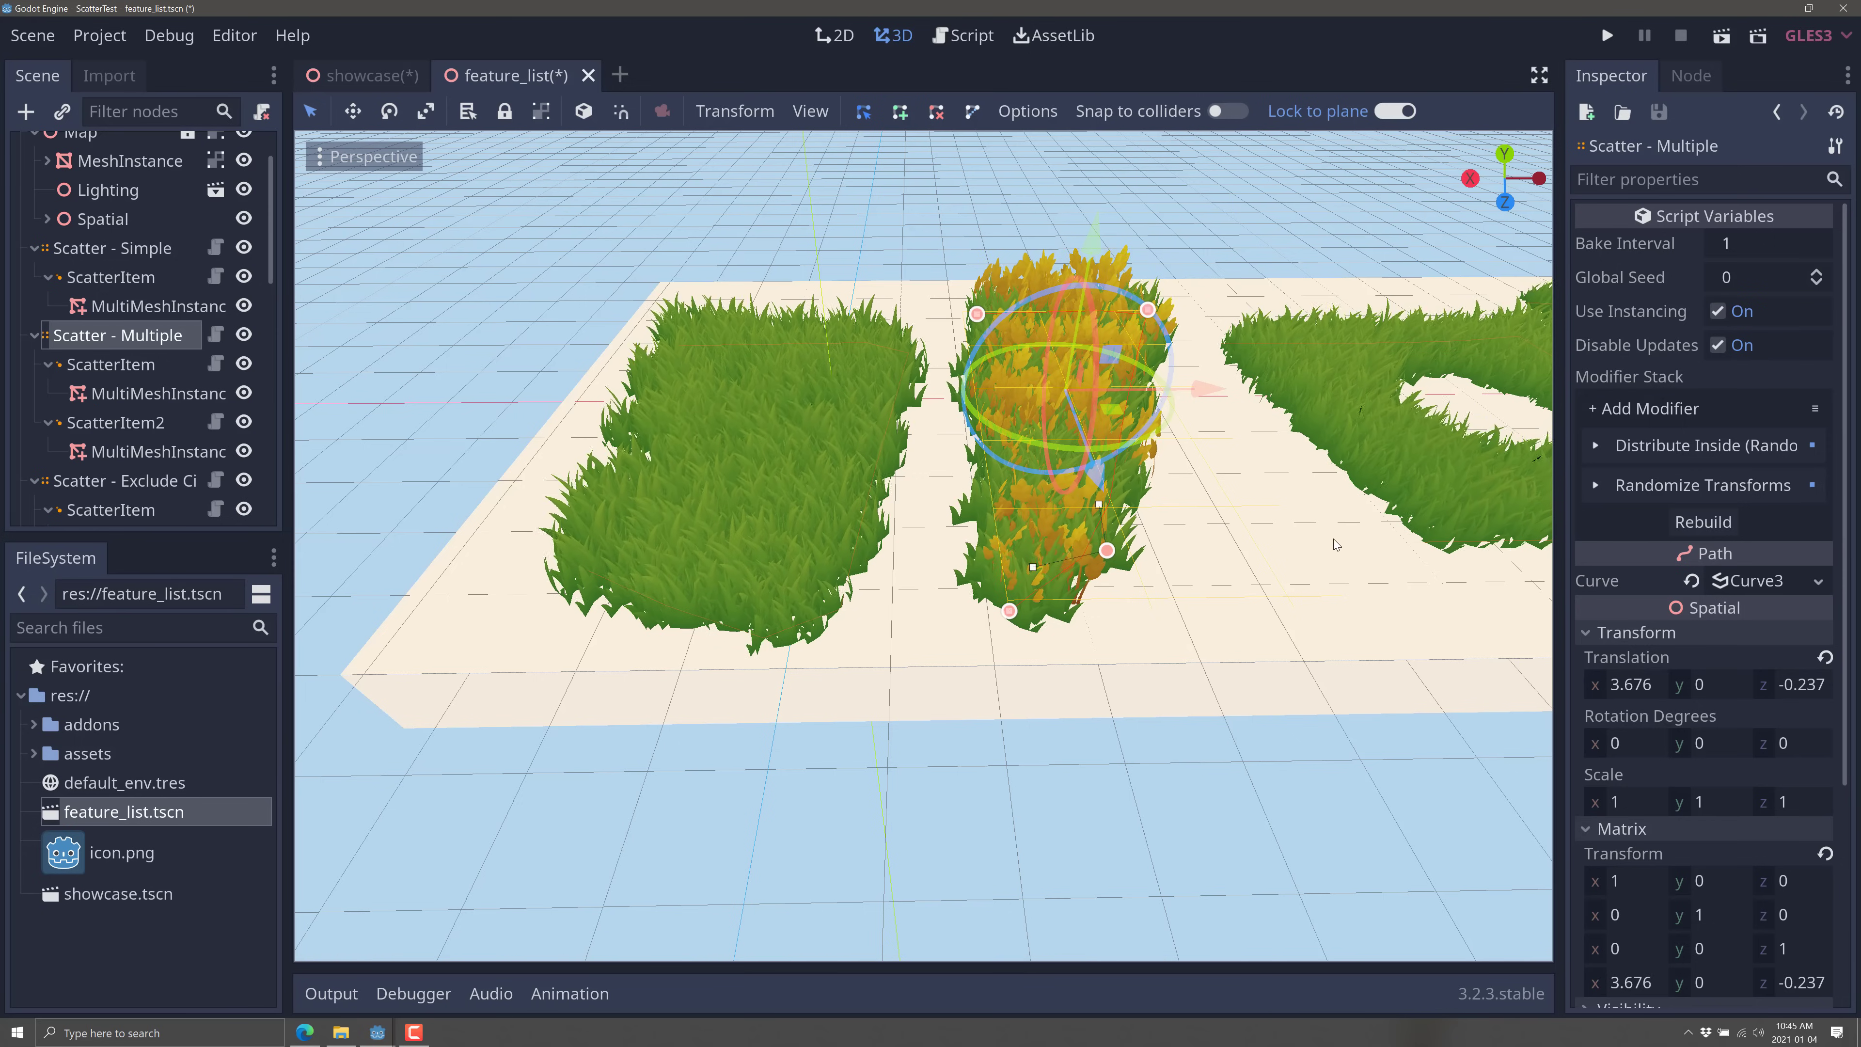
Step: Move the ScatterExcludePoint of the first Scatter - Exclude Circle node to about X -0.158, Z 0.745
double_click(75, 484)
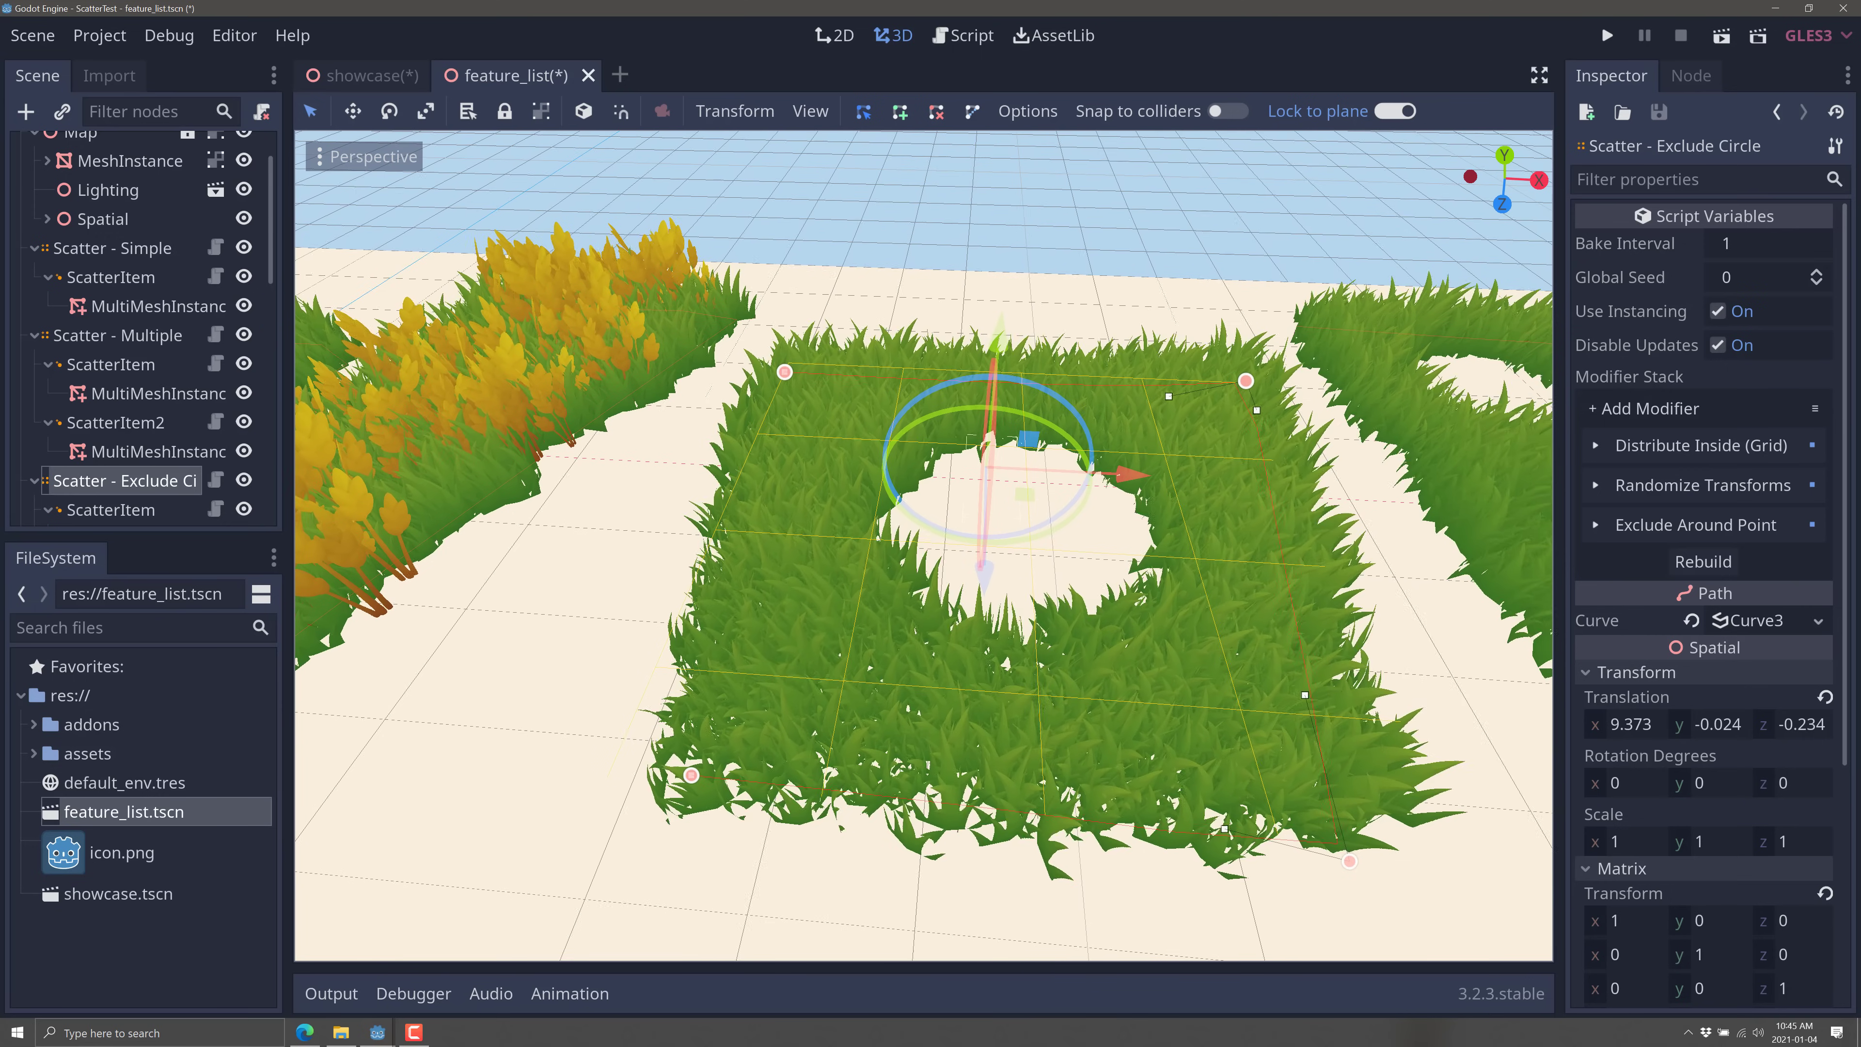
scroll(134, 405, "down", 5)
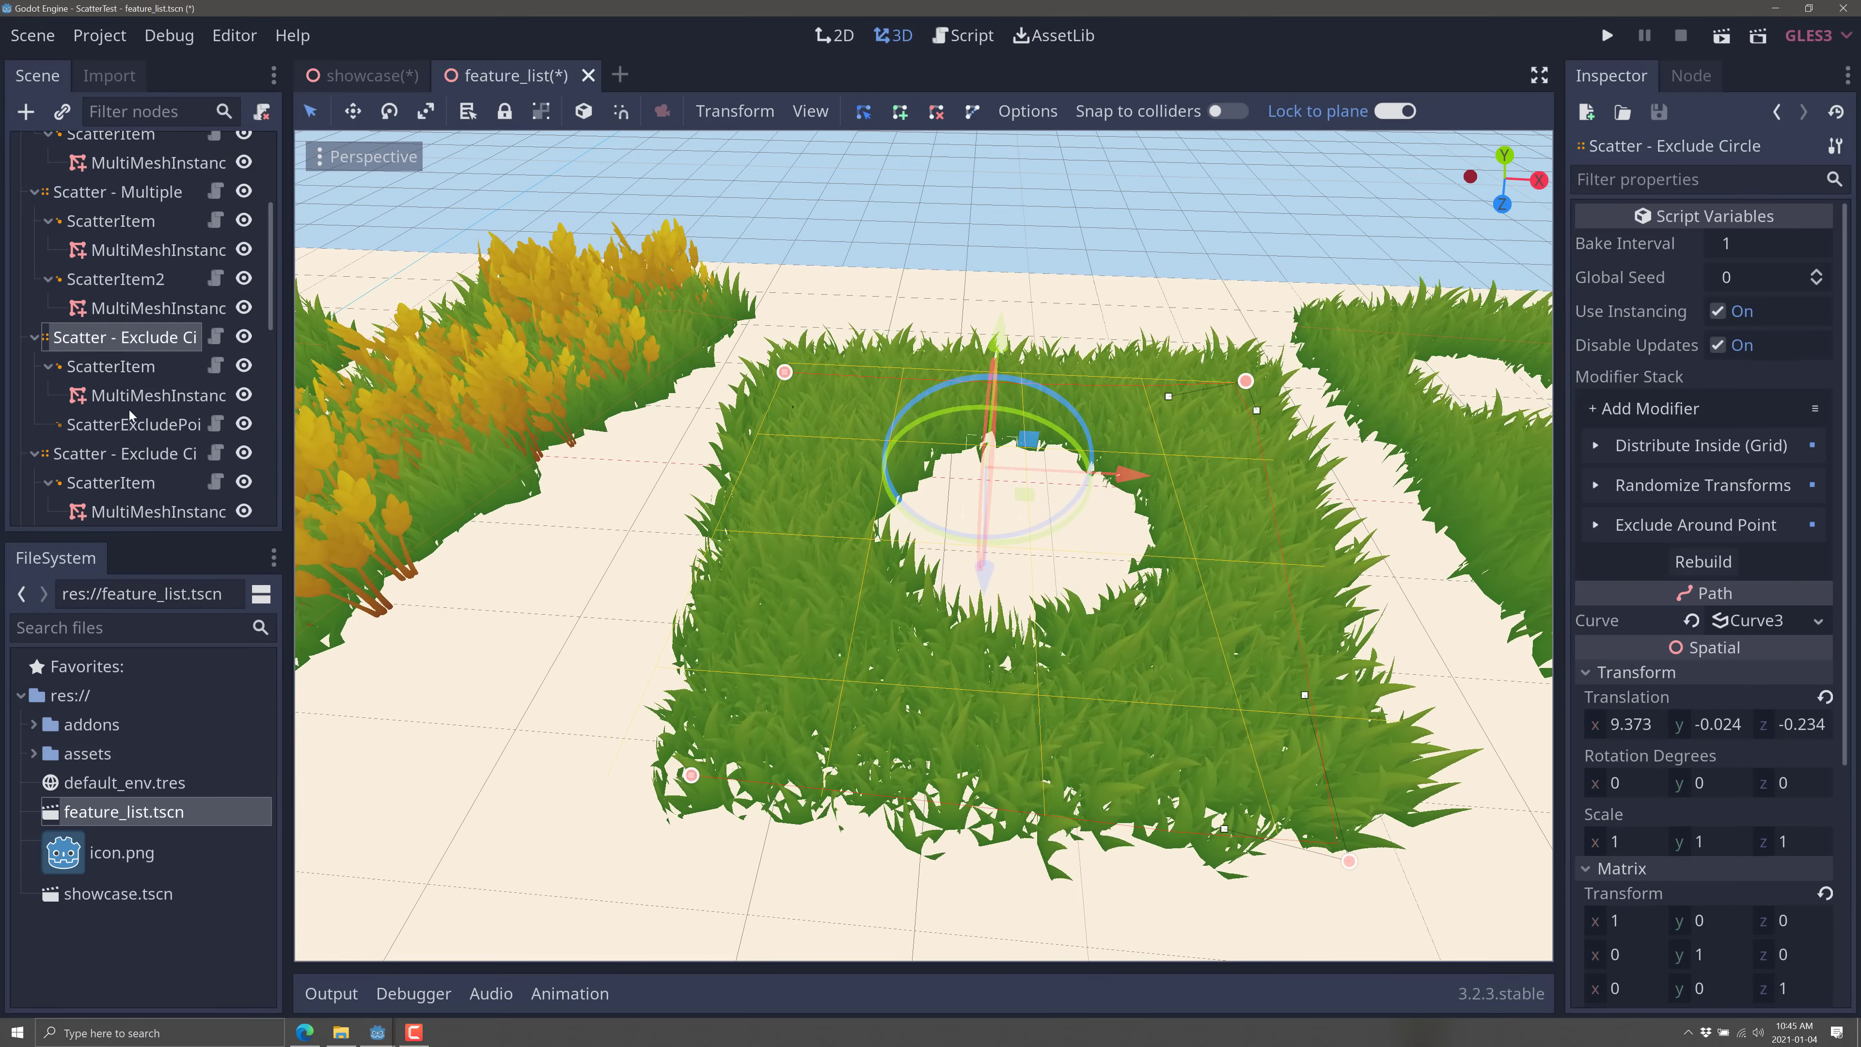
left_click(131, 425)
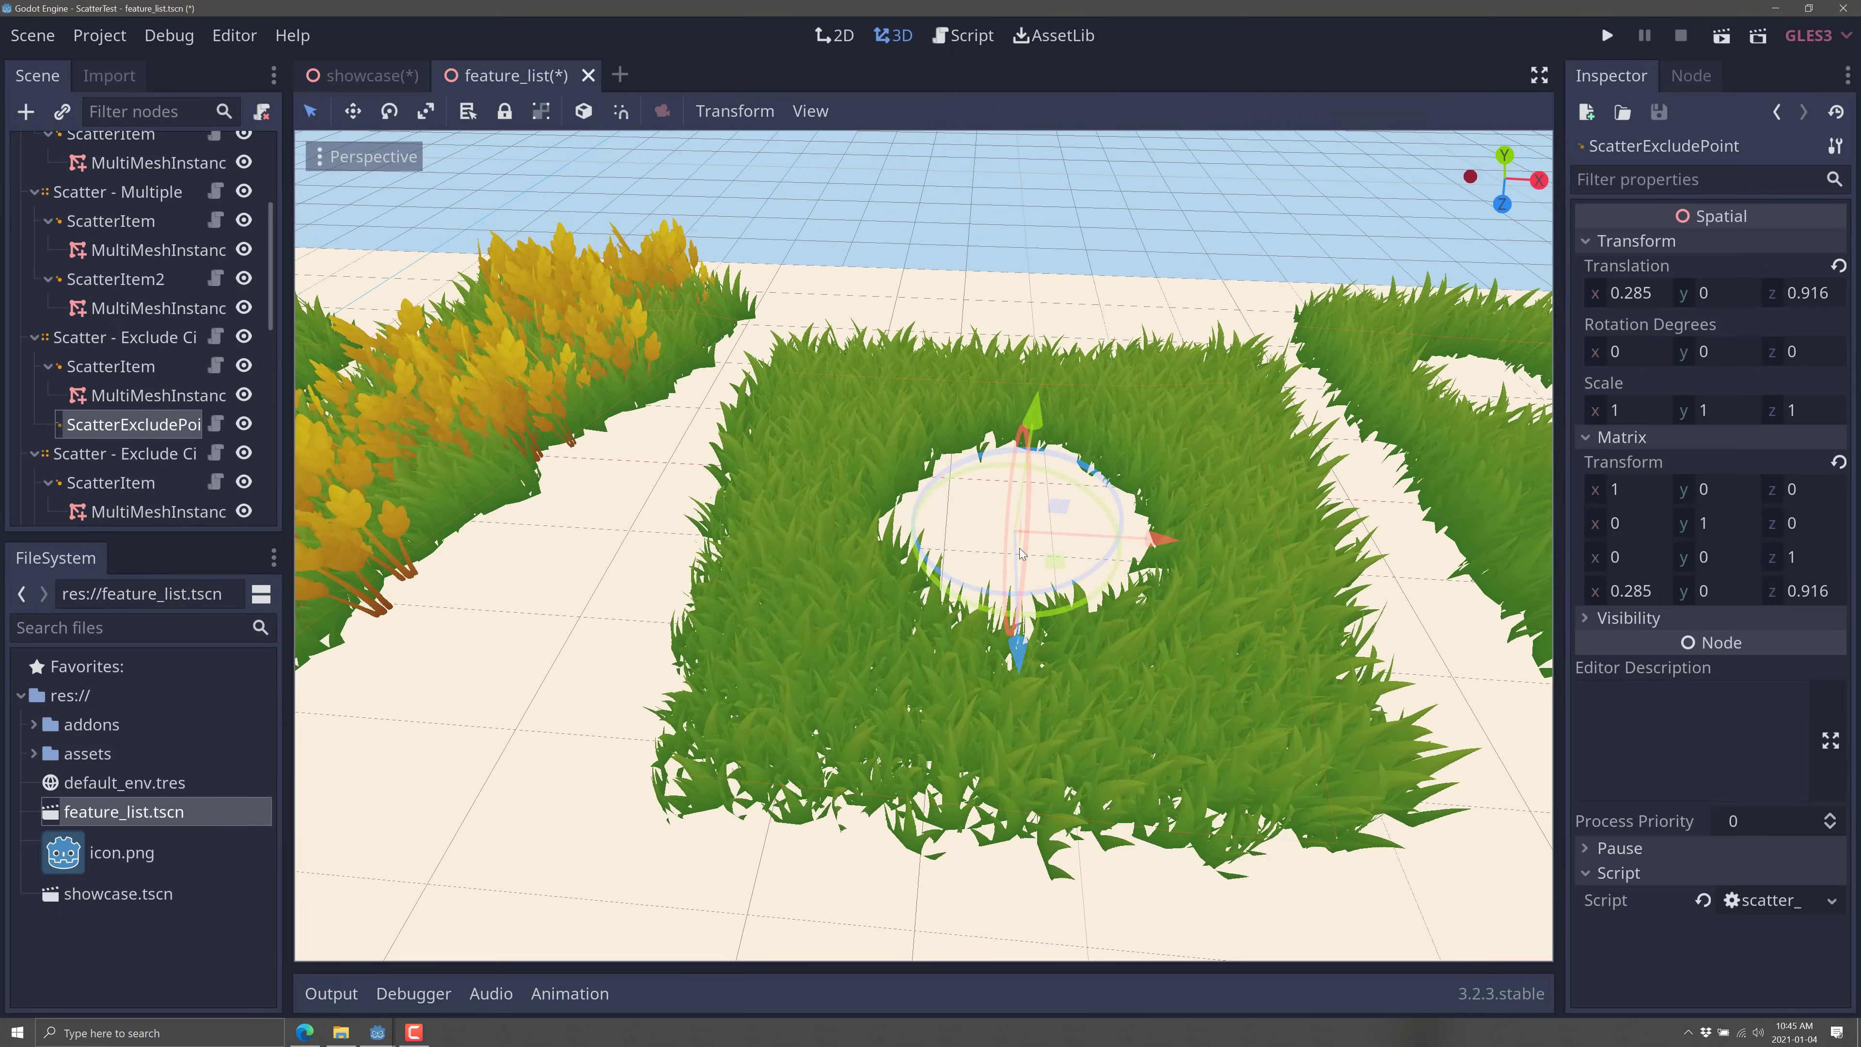
left_click_drag(1176, 538, 1127, 616)
left_click_drag(962, 647, 995, 627)
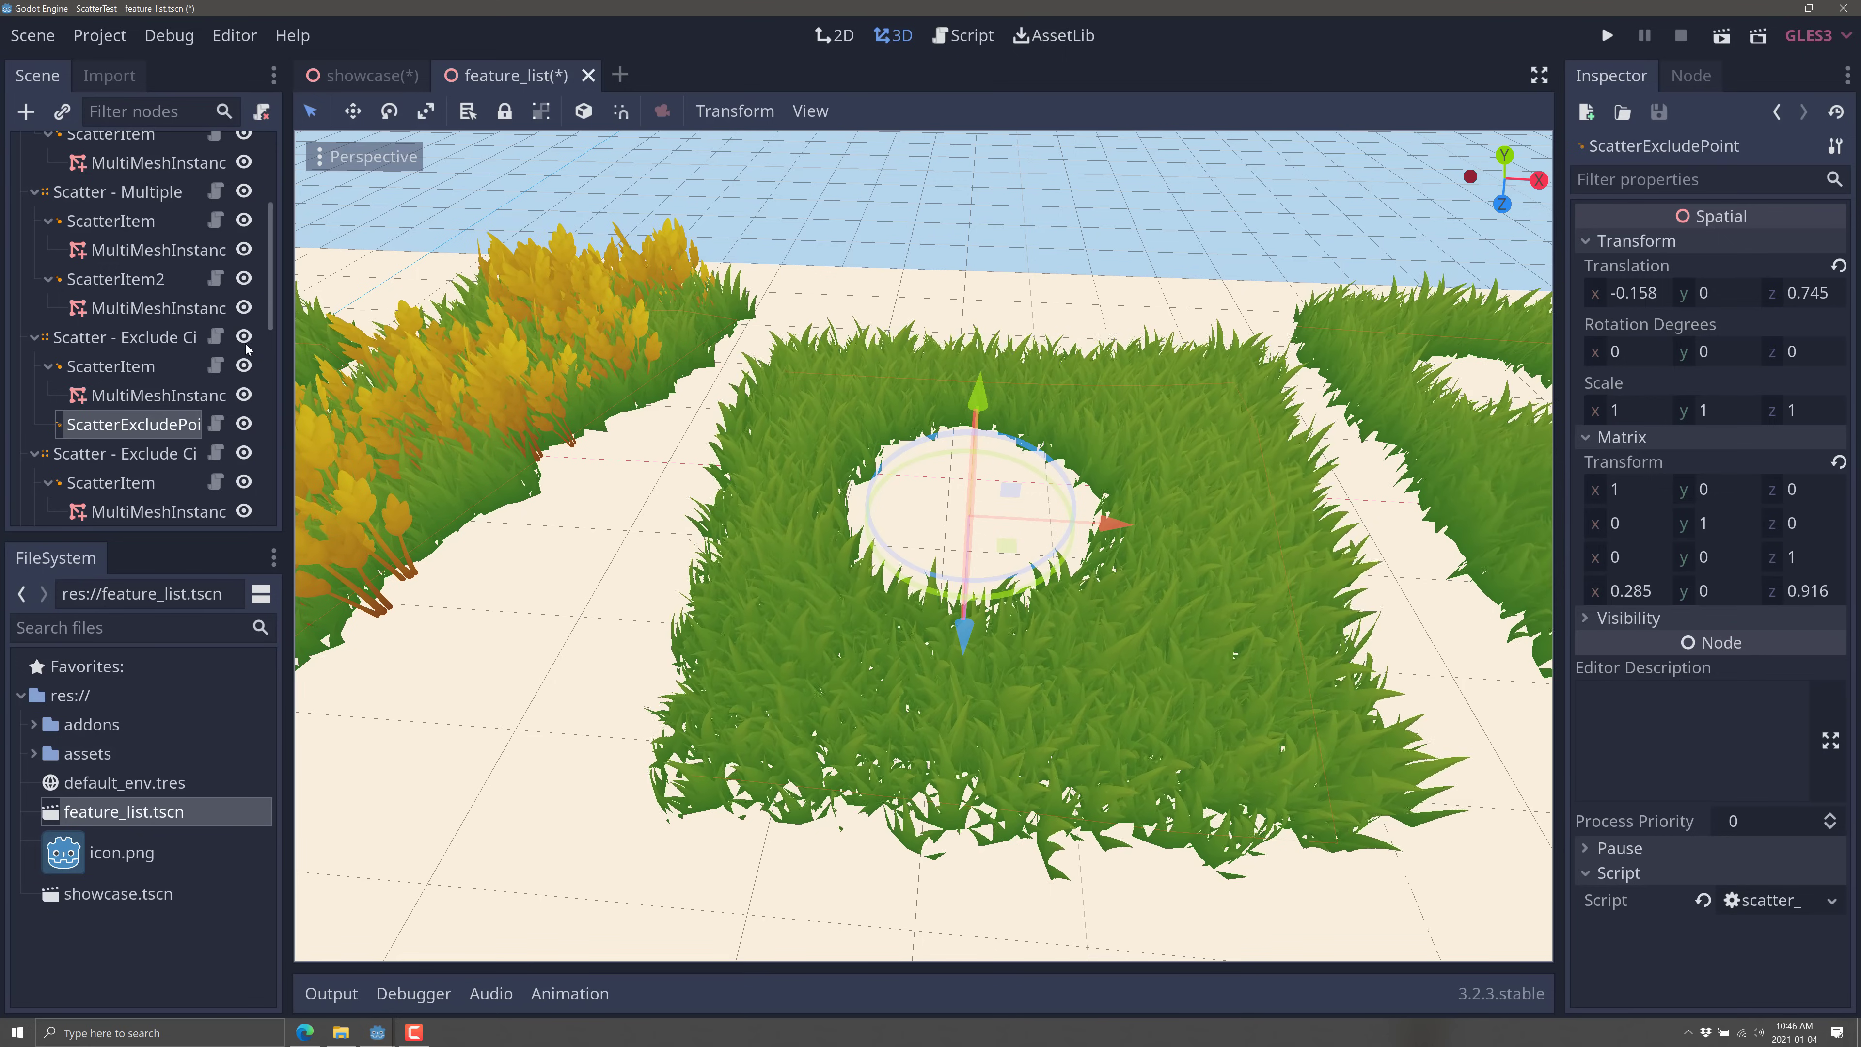
Step: Inspect the Scatter - Exclude Circle node's ScatterItem and the Scatter - Exclude Circle Child node, widening the scene tree to show full names
left_click(117, 366)
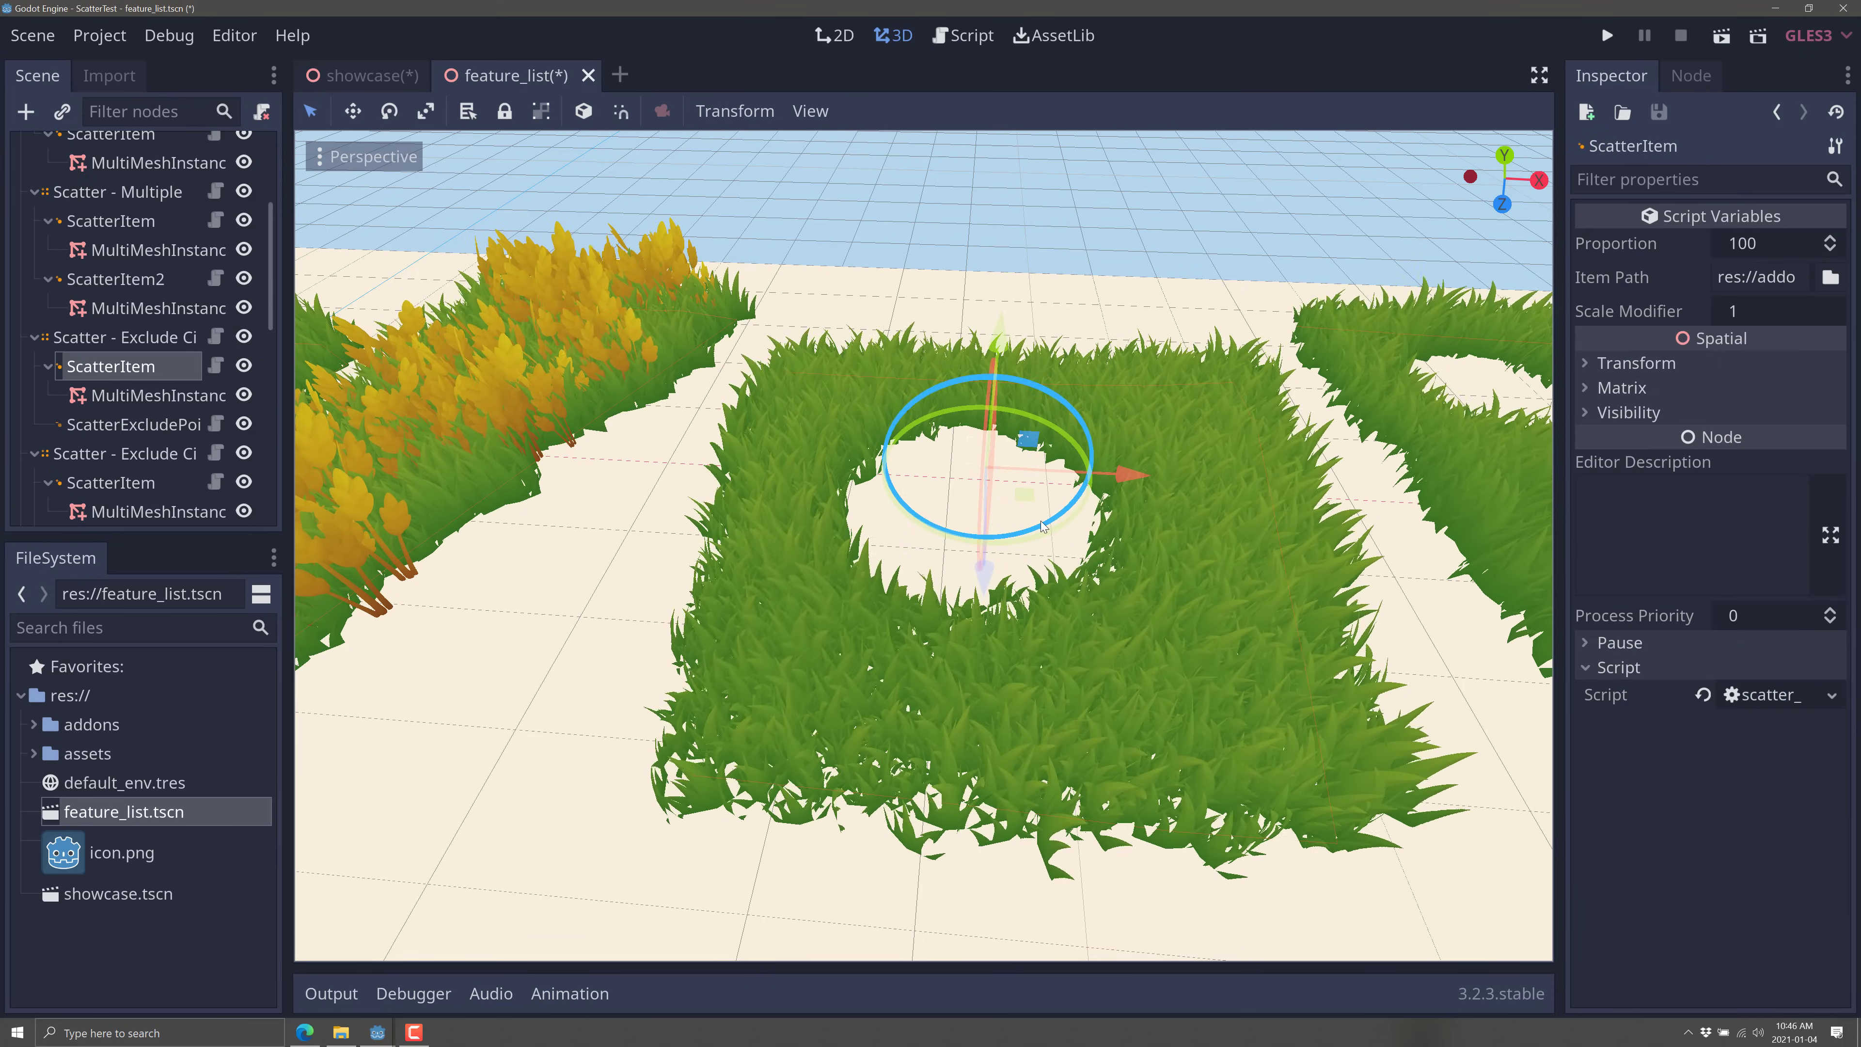
key("d")
mouse_move(1139, 541)
right_mouse_down()
mouse_move(1138, 525)
mouse_move(1139, 561)
right_mouse_up()
key("w")
left_click(176, 456)
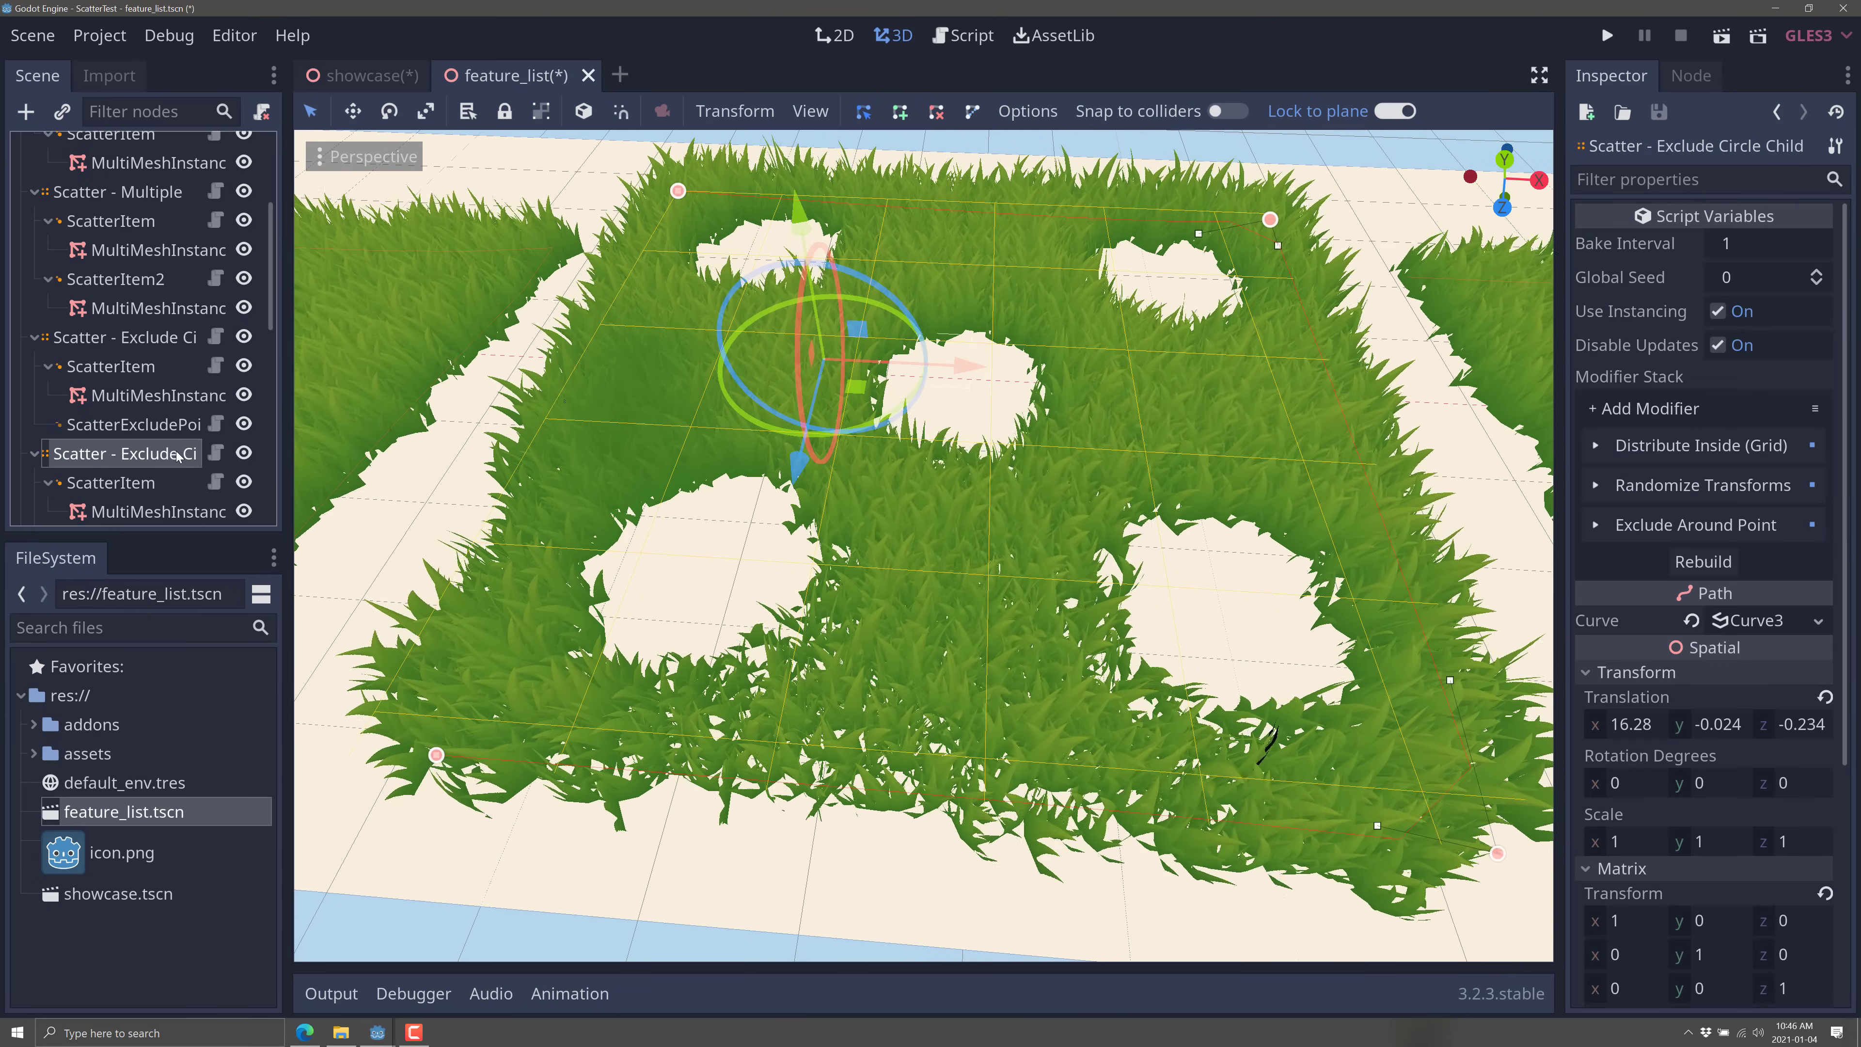
left_click_drag(287, 389, 392, 392)
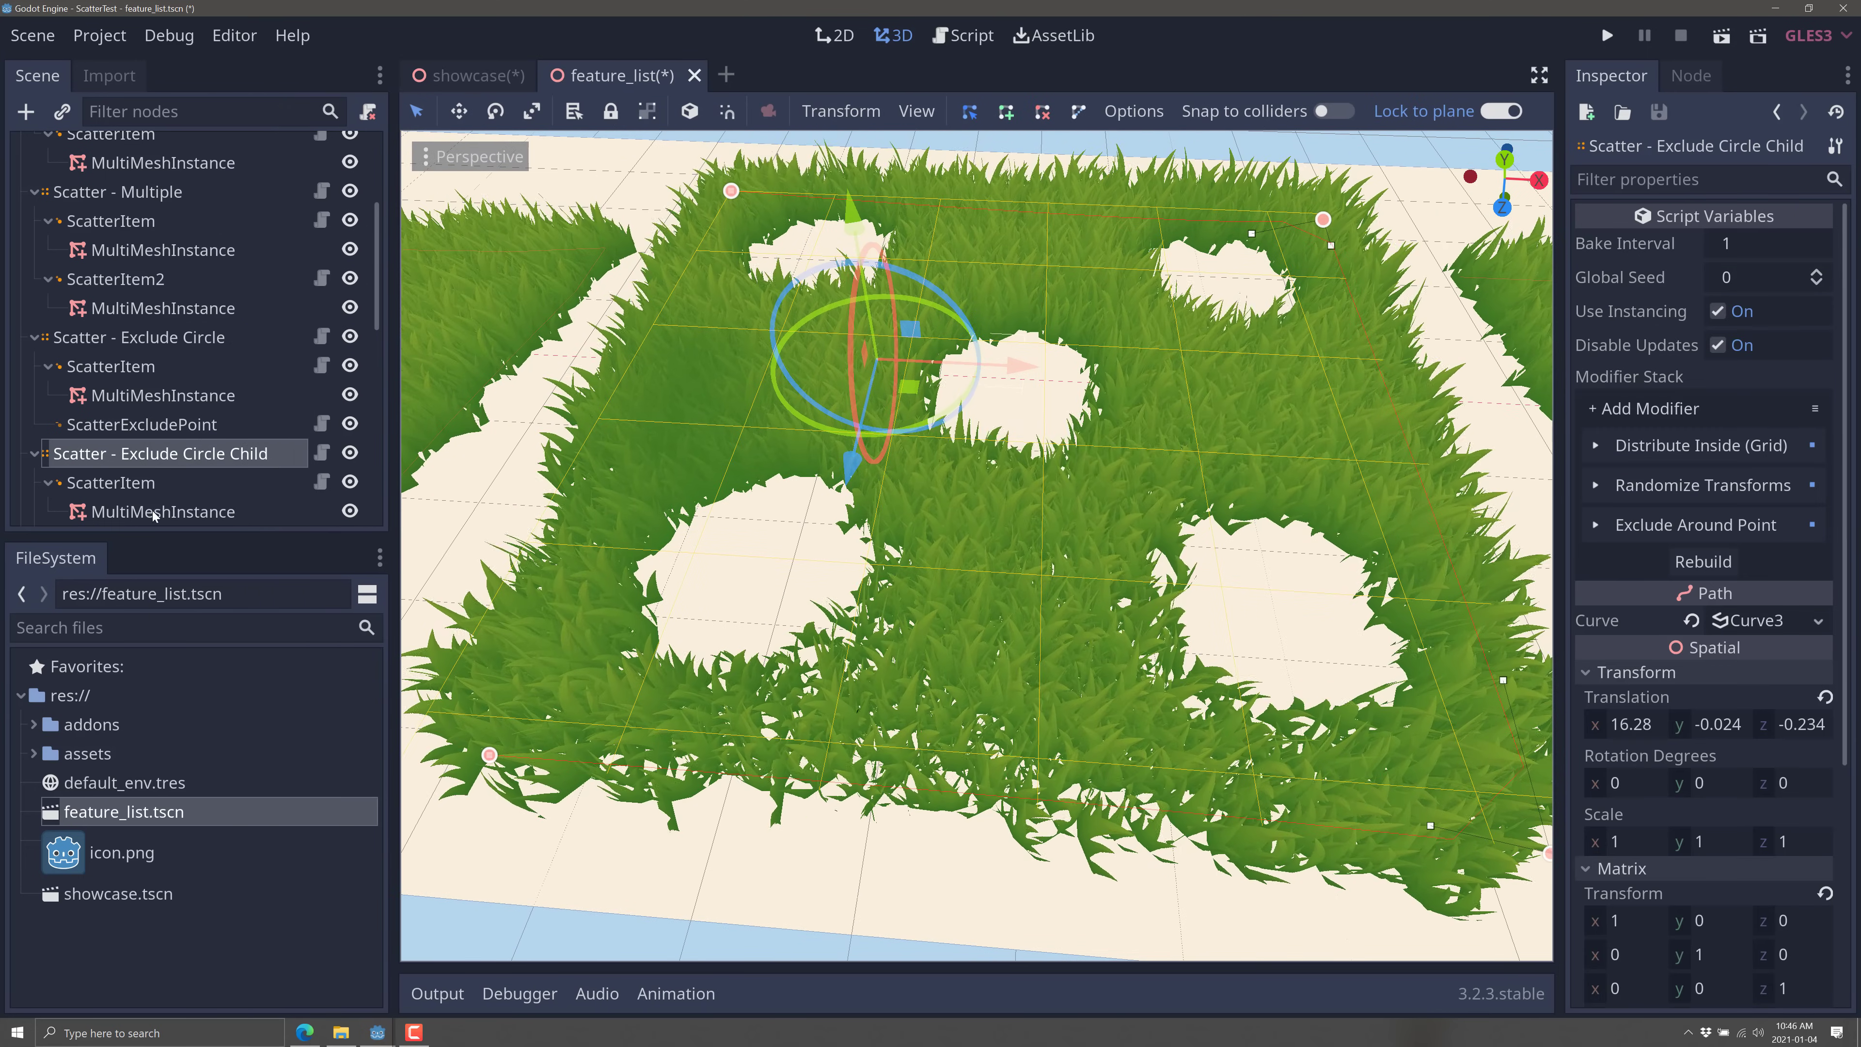
Step: Inspect Point1 through Point4 under PointsRoot in Scatter - Exclude Circle Child
scroll(82, 345, "down", 5)
left_click(86, 334)
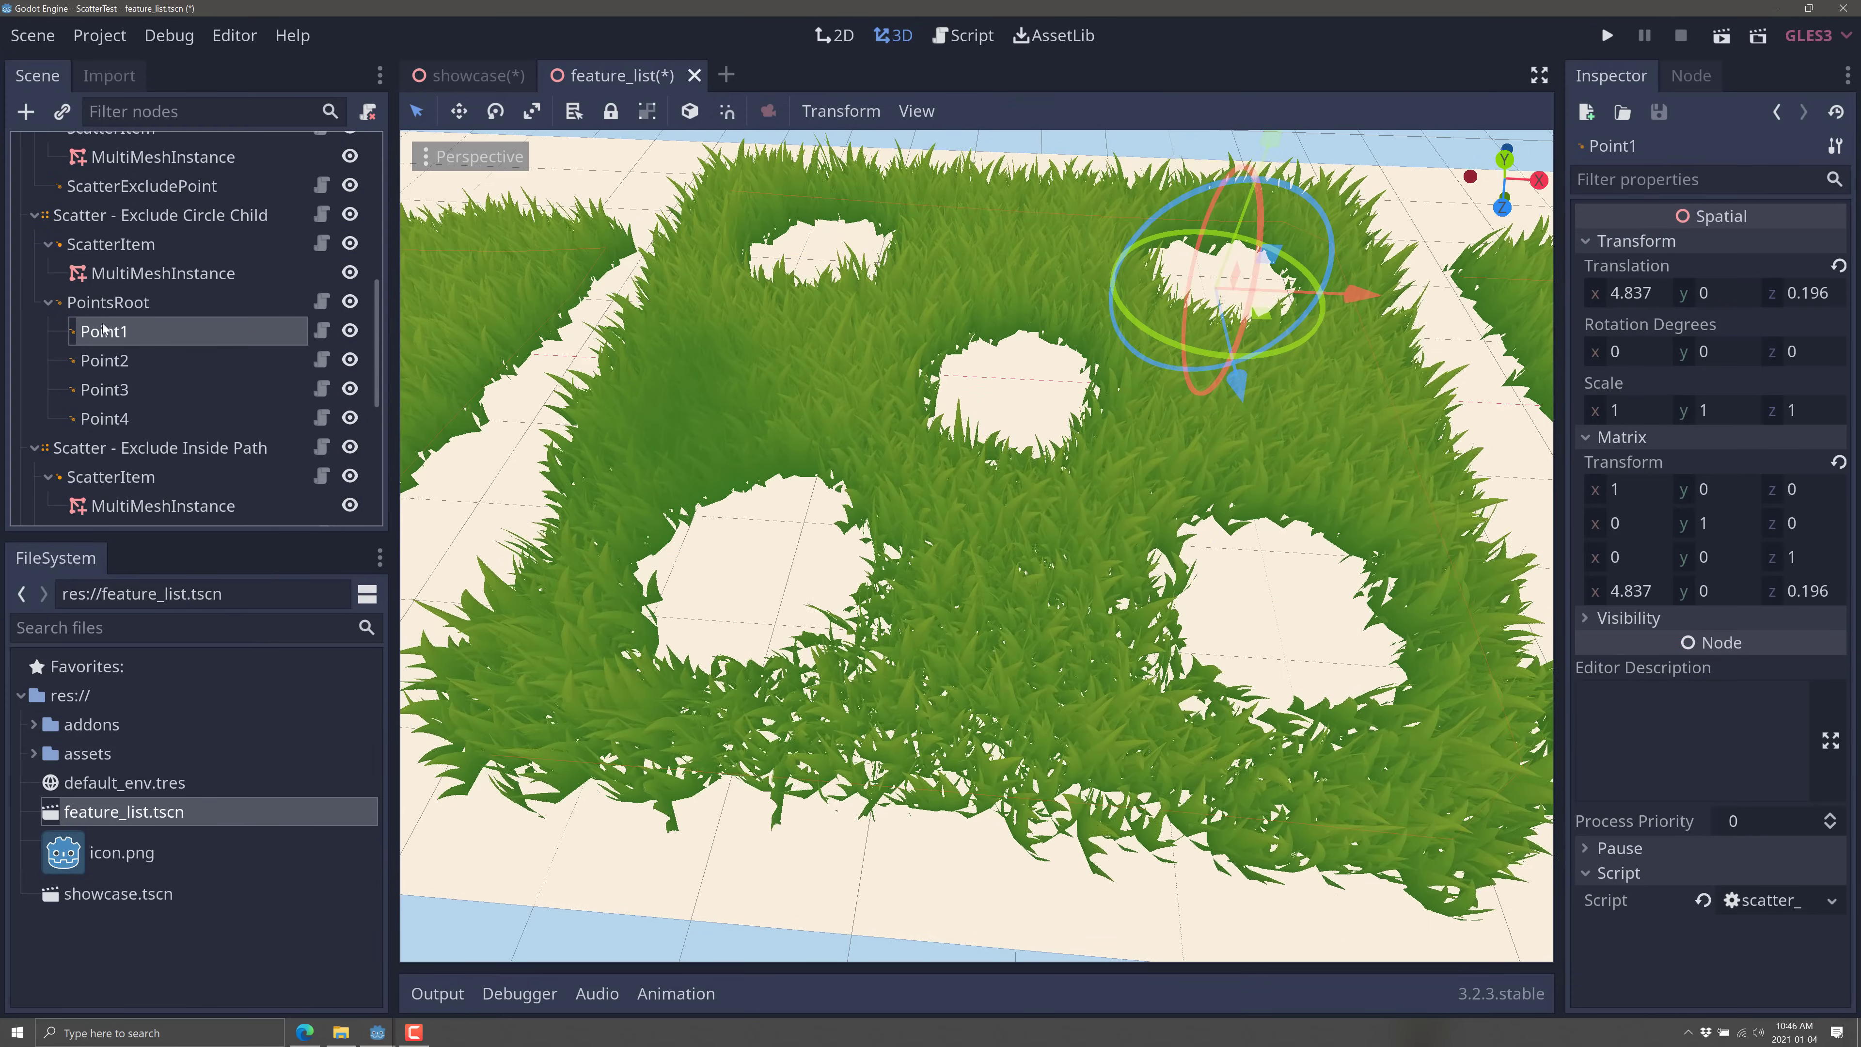
left_click(102, 362)
left_click(104, 392)
left_click(100, 420)
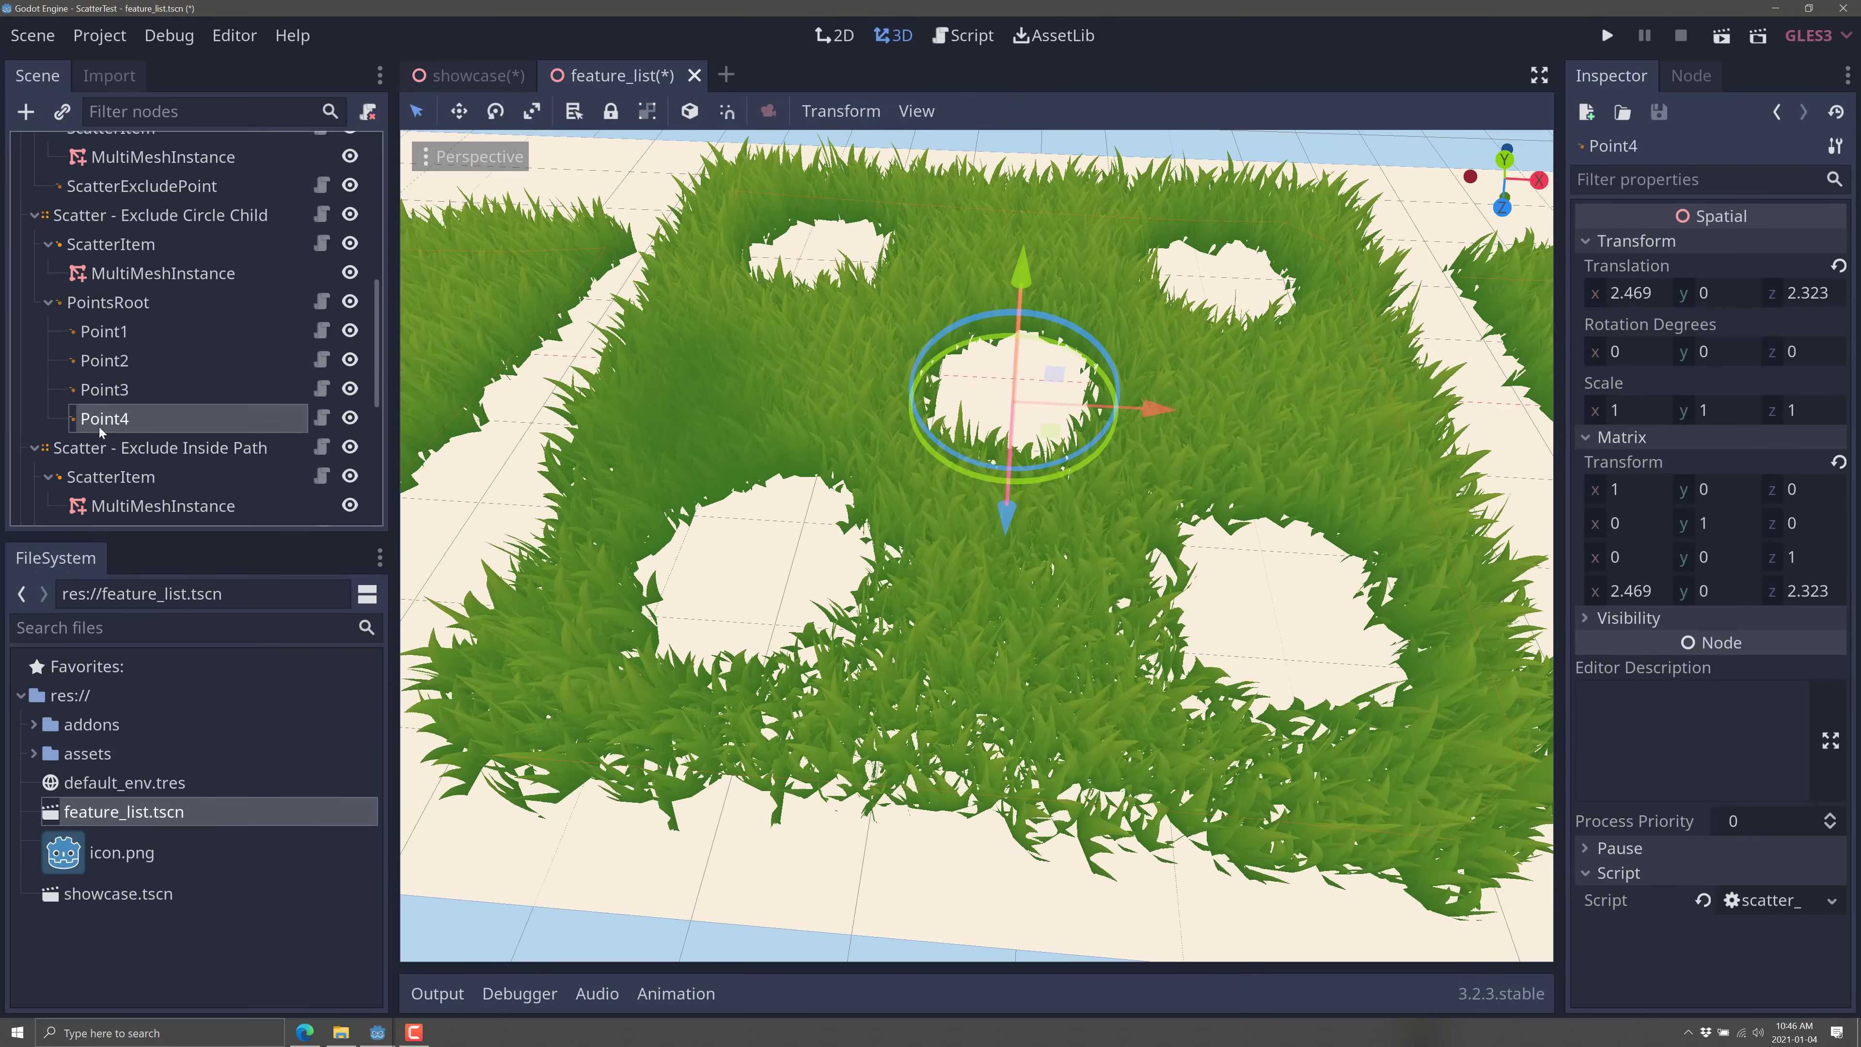
Step: Reshape the ScatterExcludePath of Scatter - Exclude Inside Path by moving its front-right curve point to about X 2.90, Z 2.13
scroll(201, 416, "down", 1)
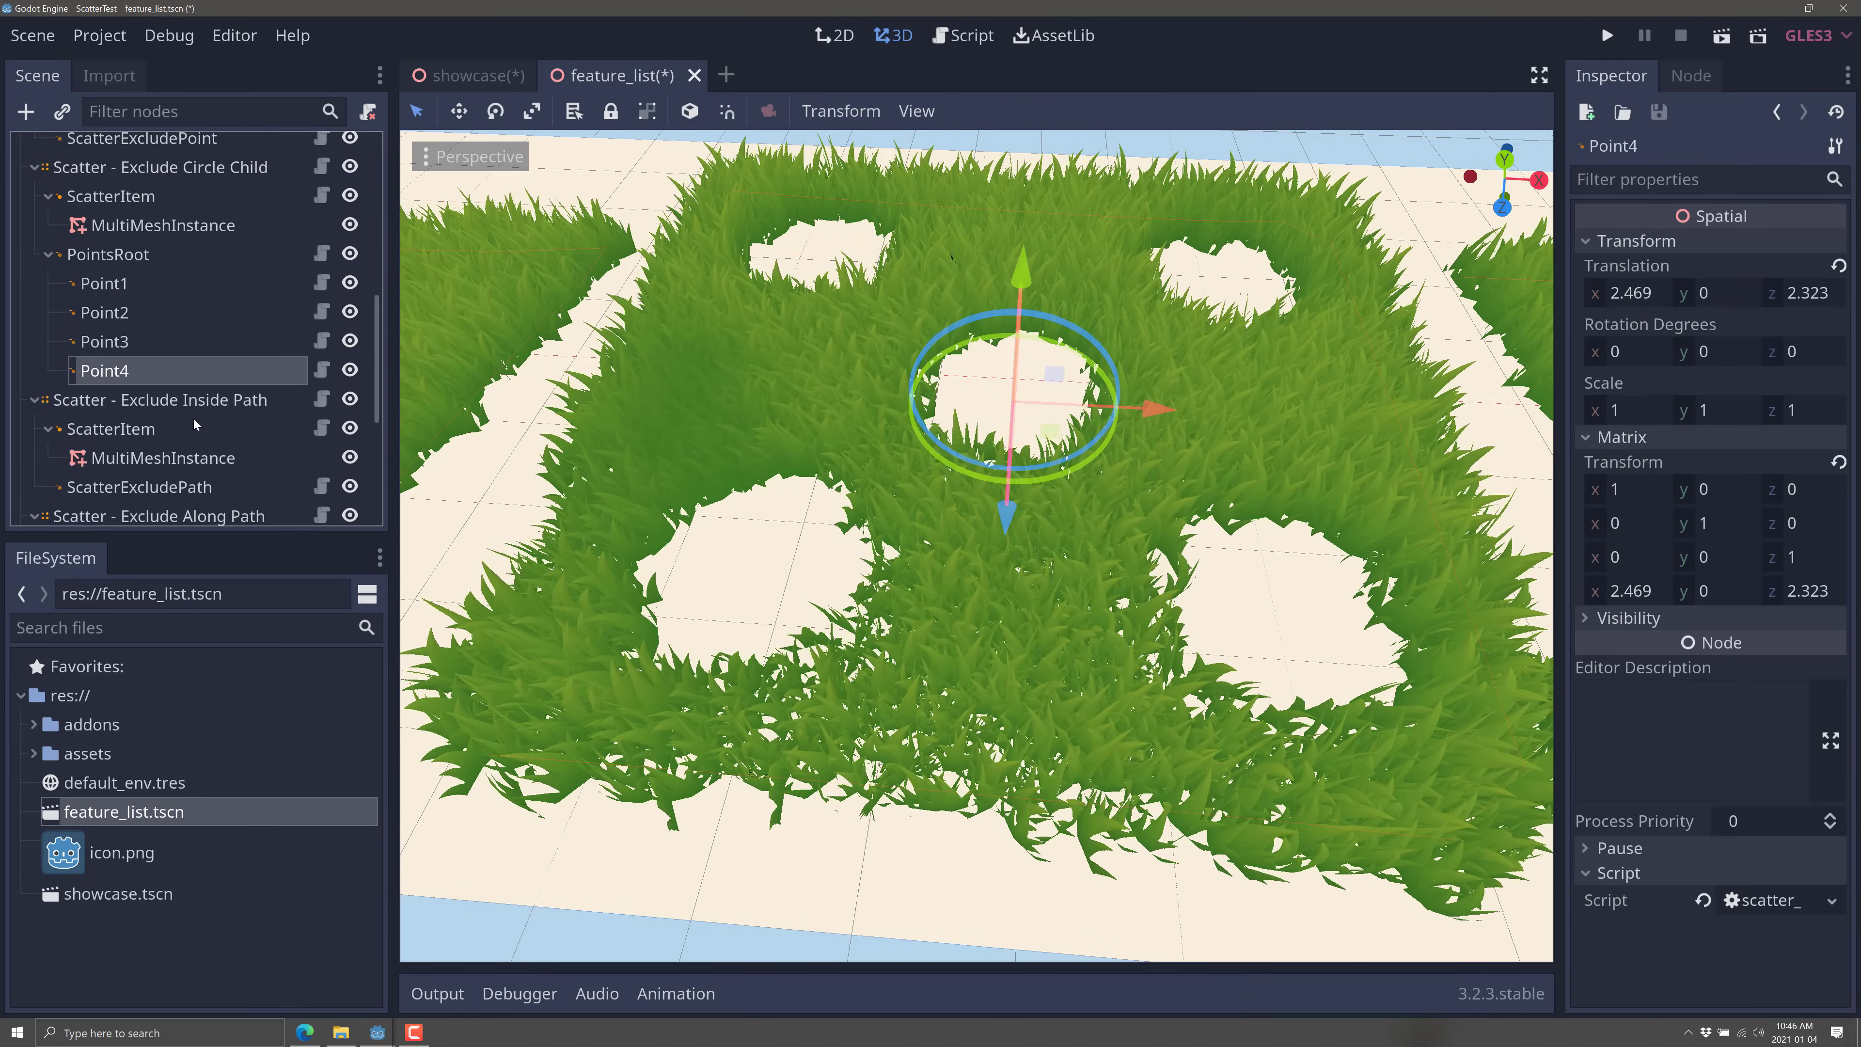
double_click(126, 402)
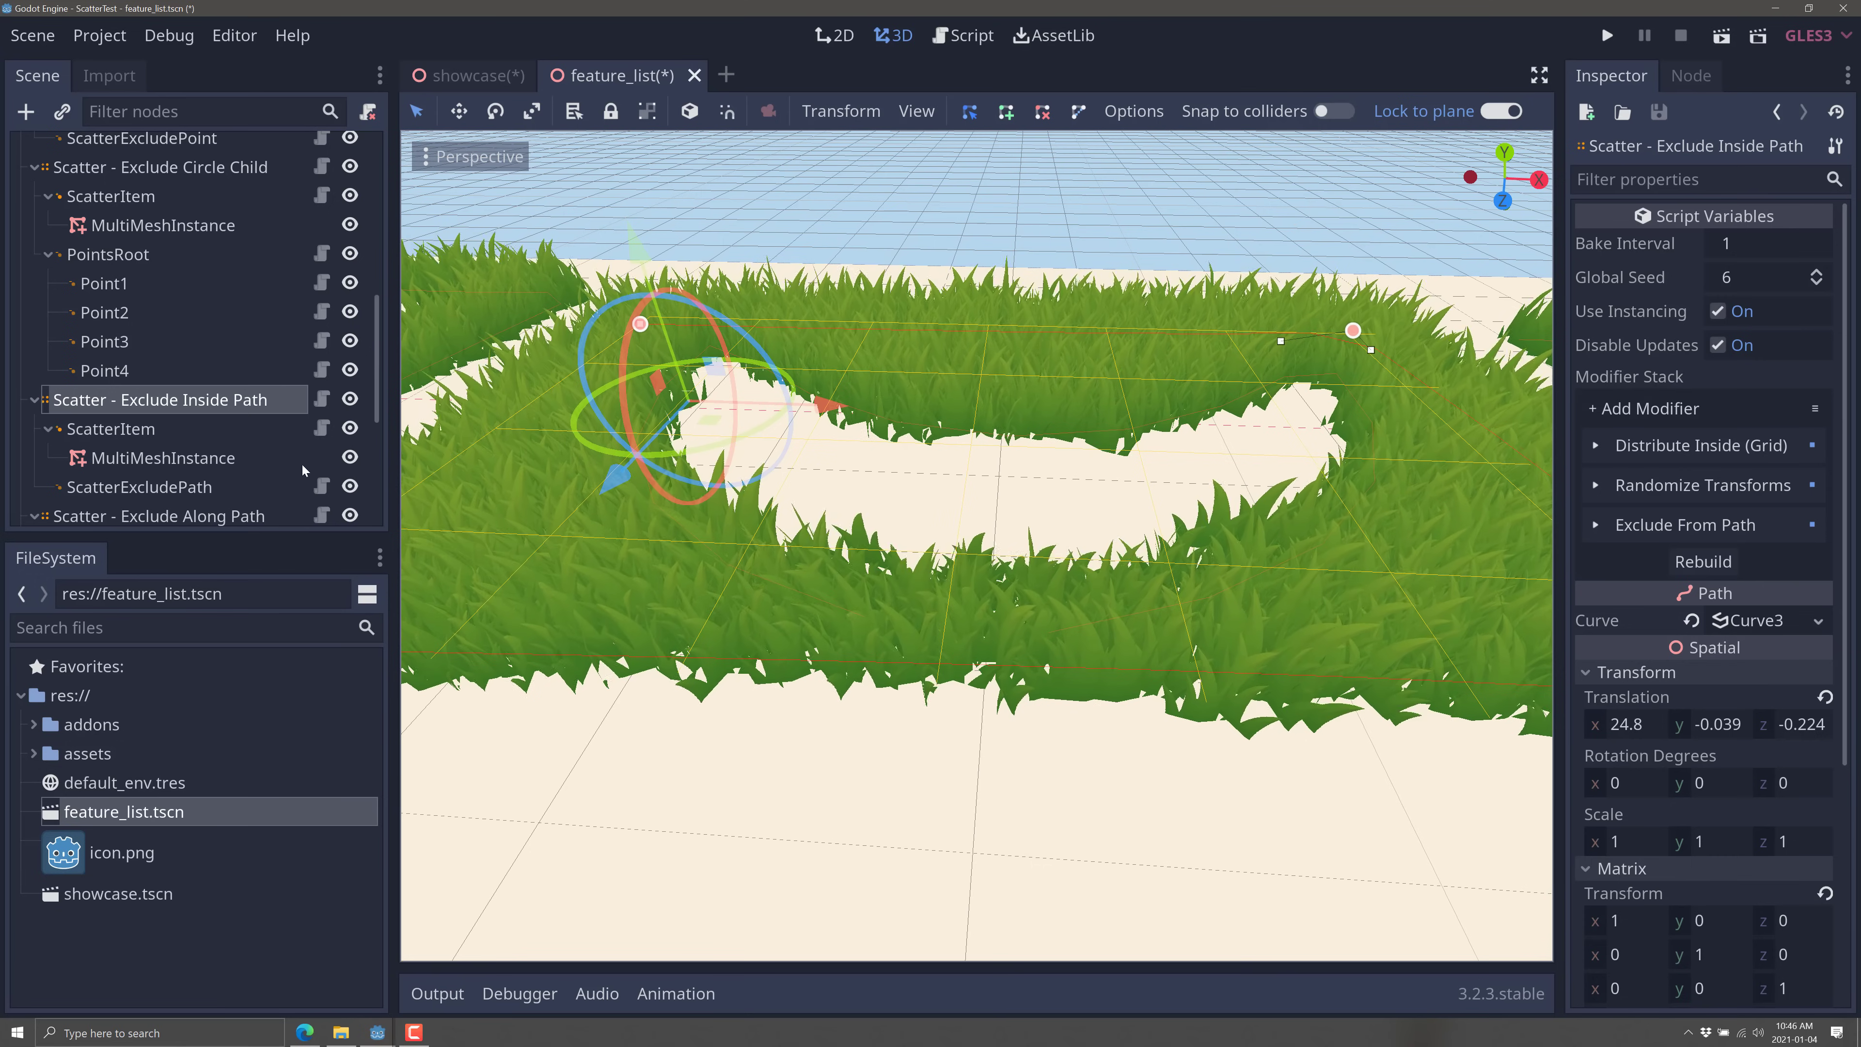
left_click(139, 486)
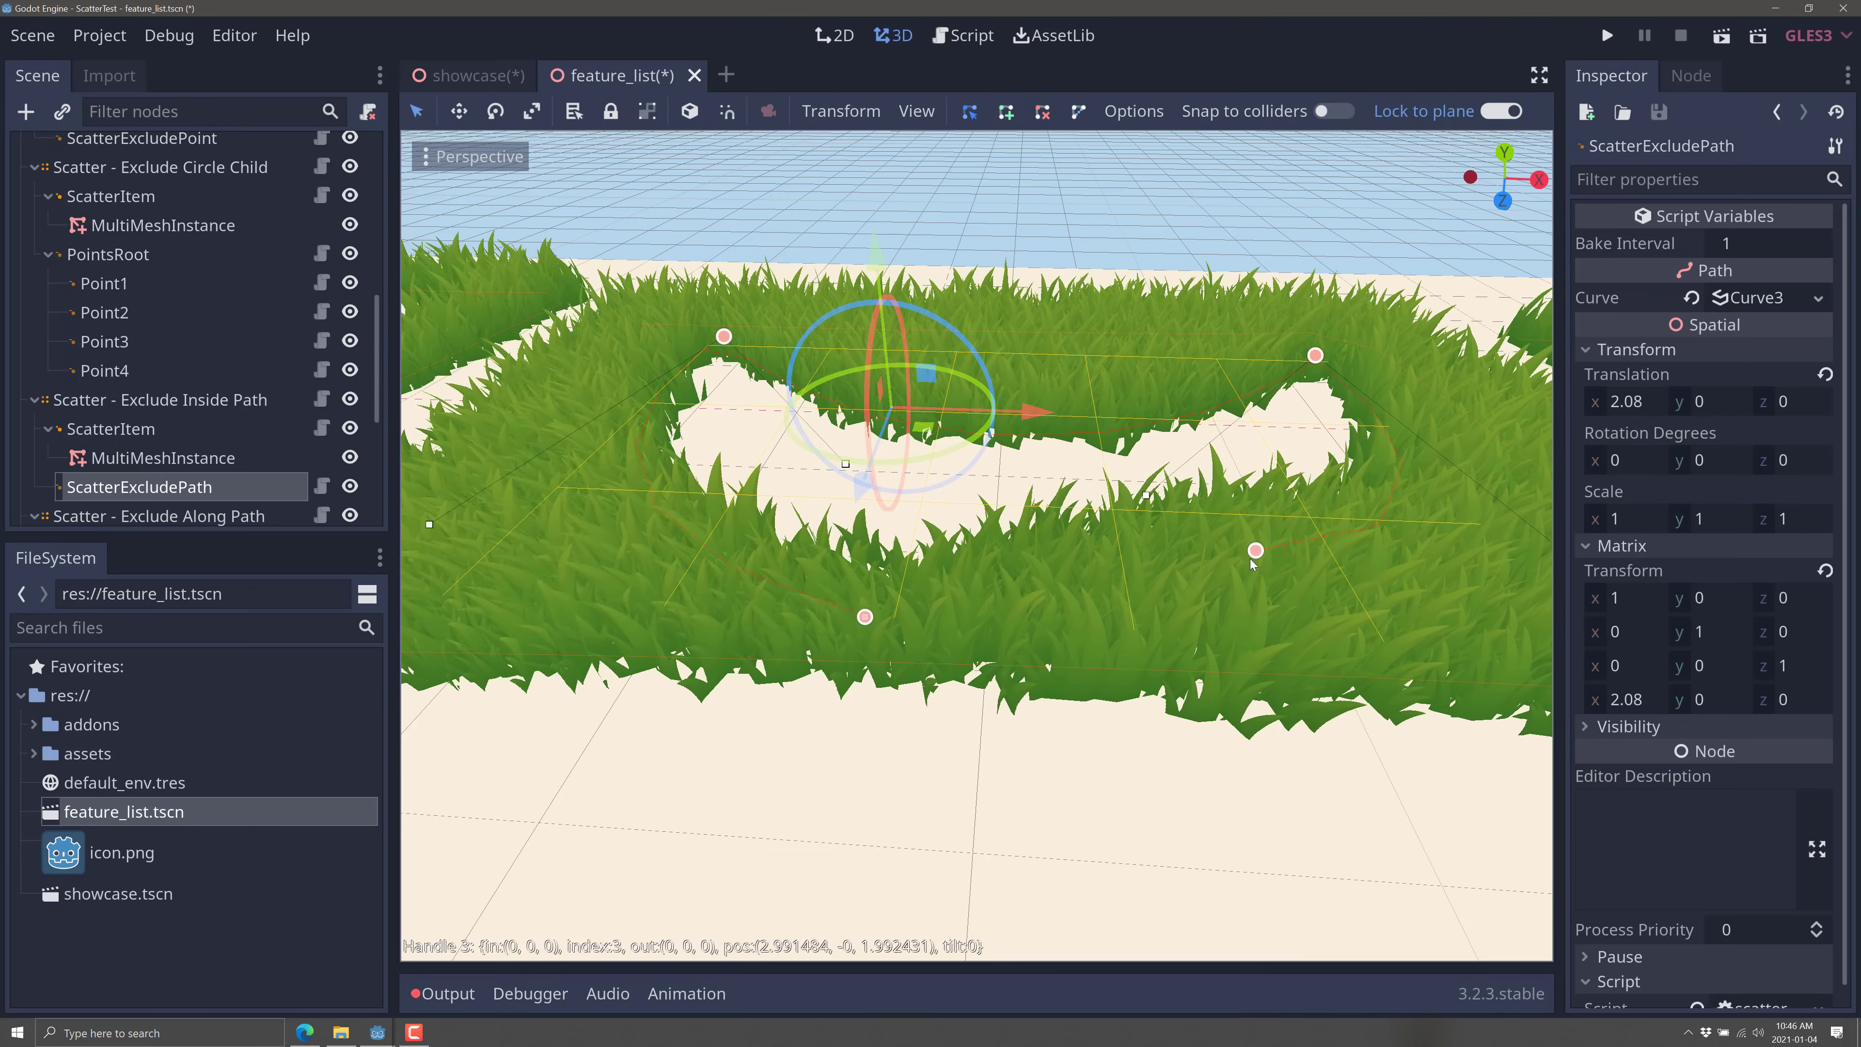
Step: Examine the Scatter - Exclude Along Path node's modifiers and the path cut through its grass area
scroll(176, 476, "down", 1)
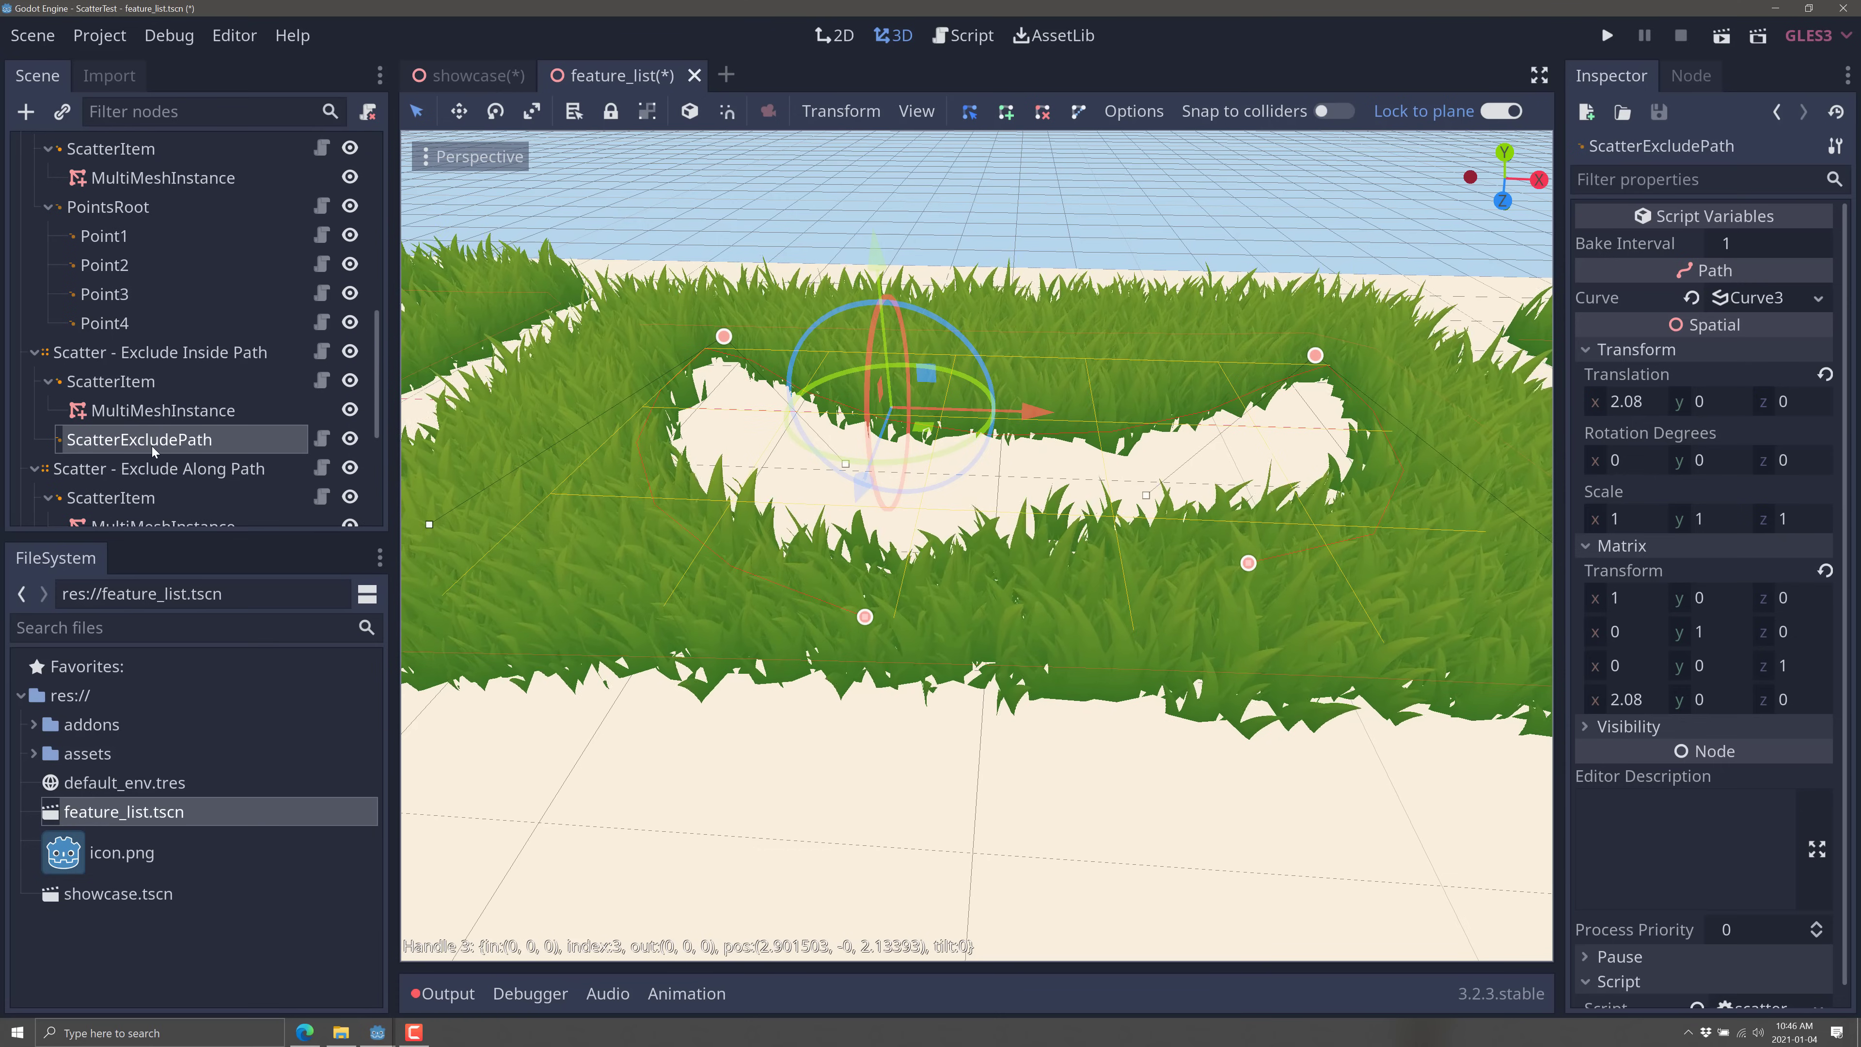
scroll(150, 446, "down", 3)
left_click(219, 326)
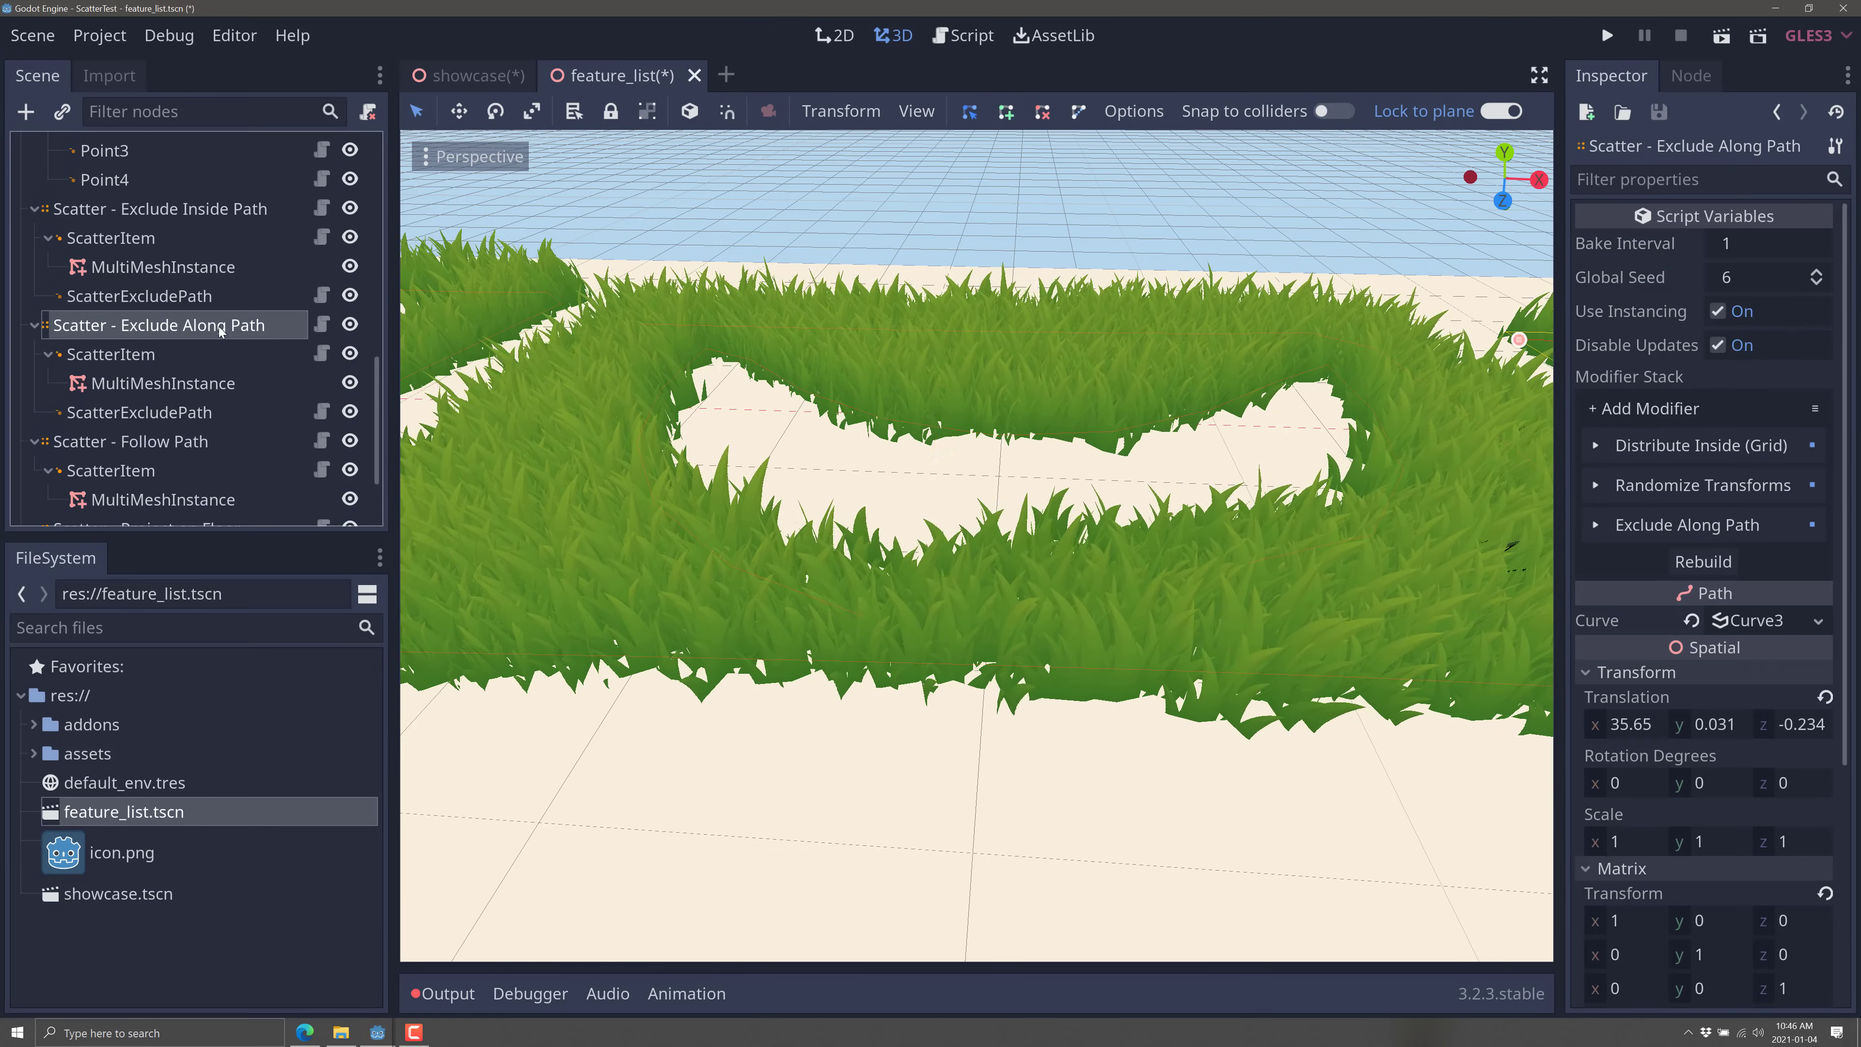
key("d")
right_click_drag(1100, 506, 798, 571)
key("w")
key("d")
key("a")
key("w")
key("s")
mouse_move(952, 341)
right_mouse_down()
mouse_move(910, 323)
mouse_move(982, 297)
mouse_move(908, 312)
mouse_move(935, 327)
right_mouse_up()
key("d")
key("s")
key("w")
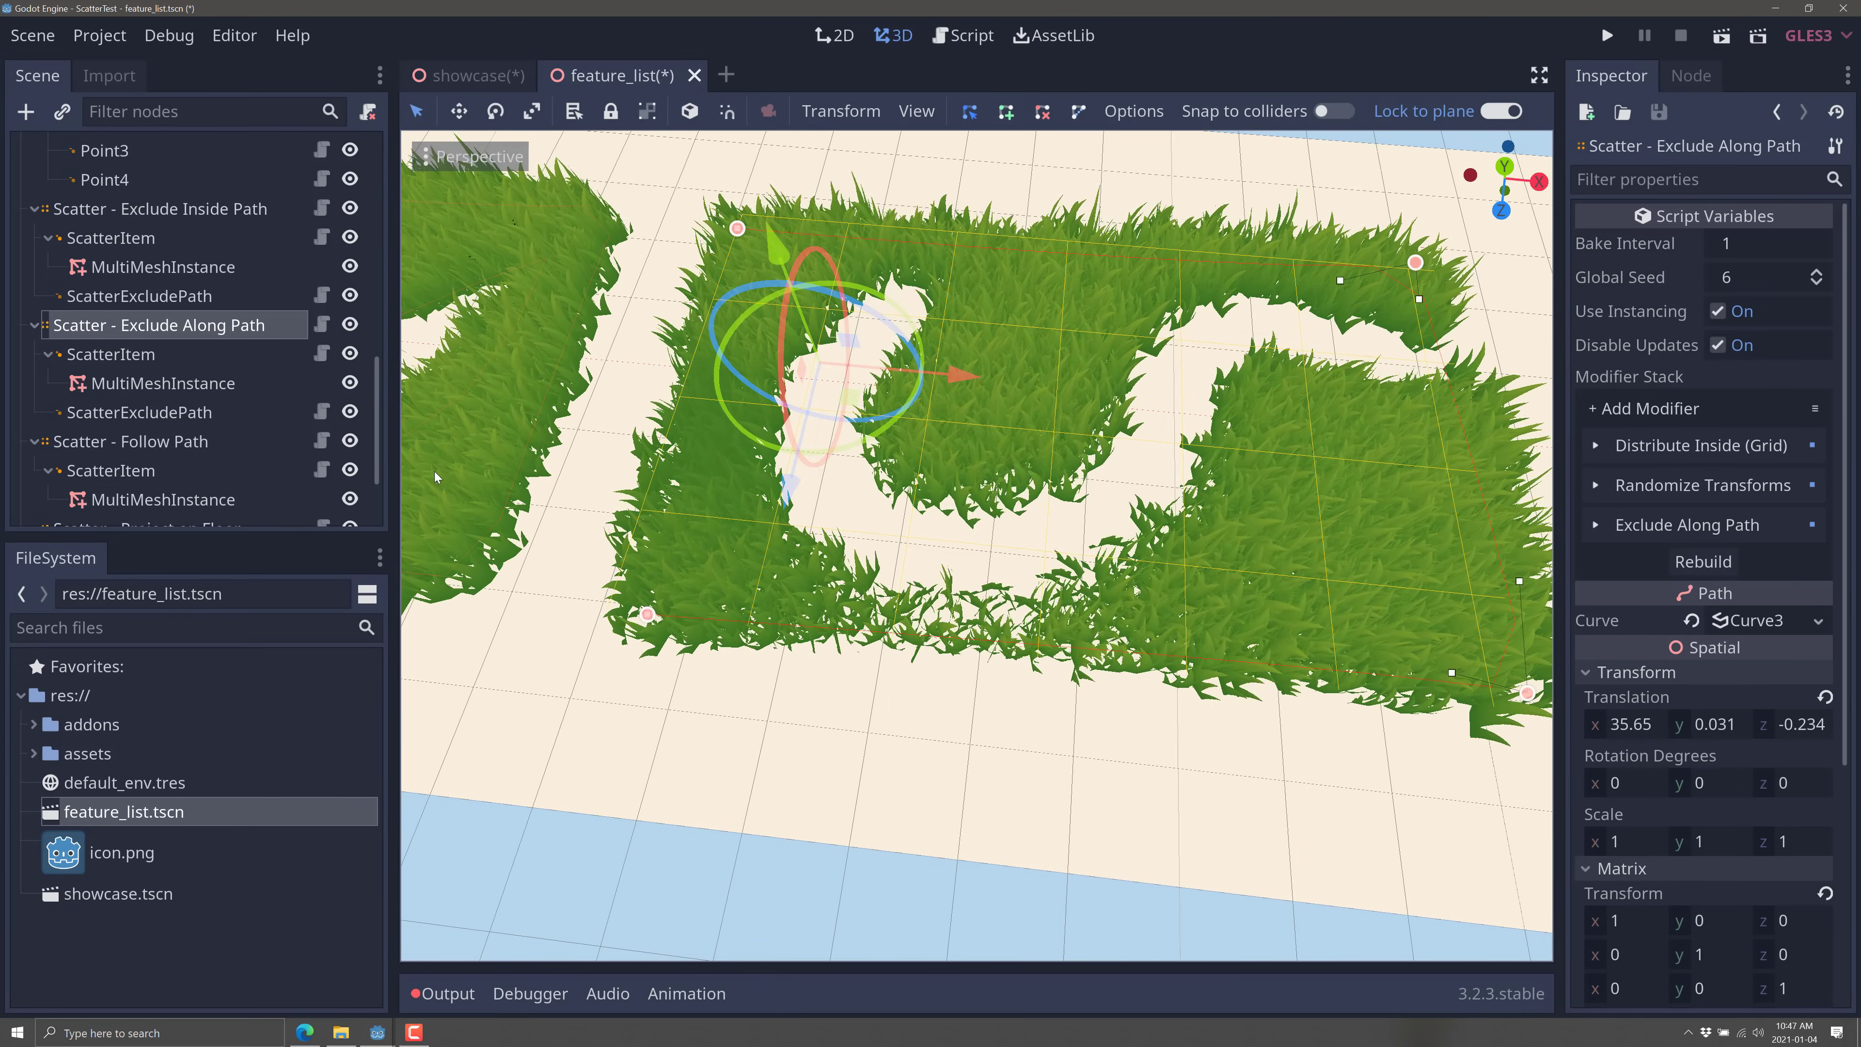
Step: Reshape the ScatterExcludePath of Scatter - Exclude Along Path by moving its middle curve point slightly outward and back
scroll(211, 393, "down", 1)
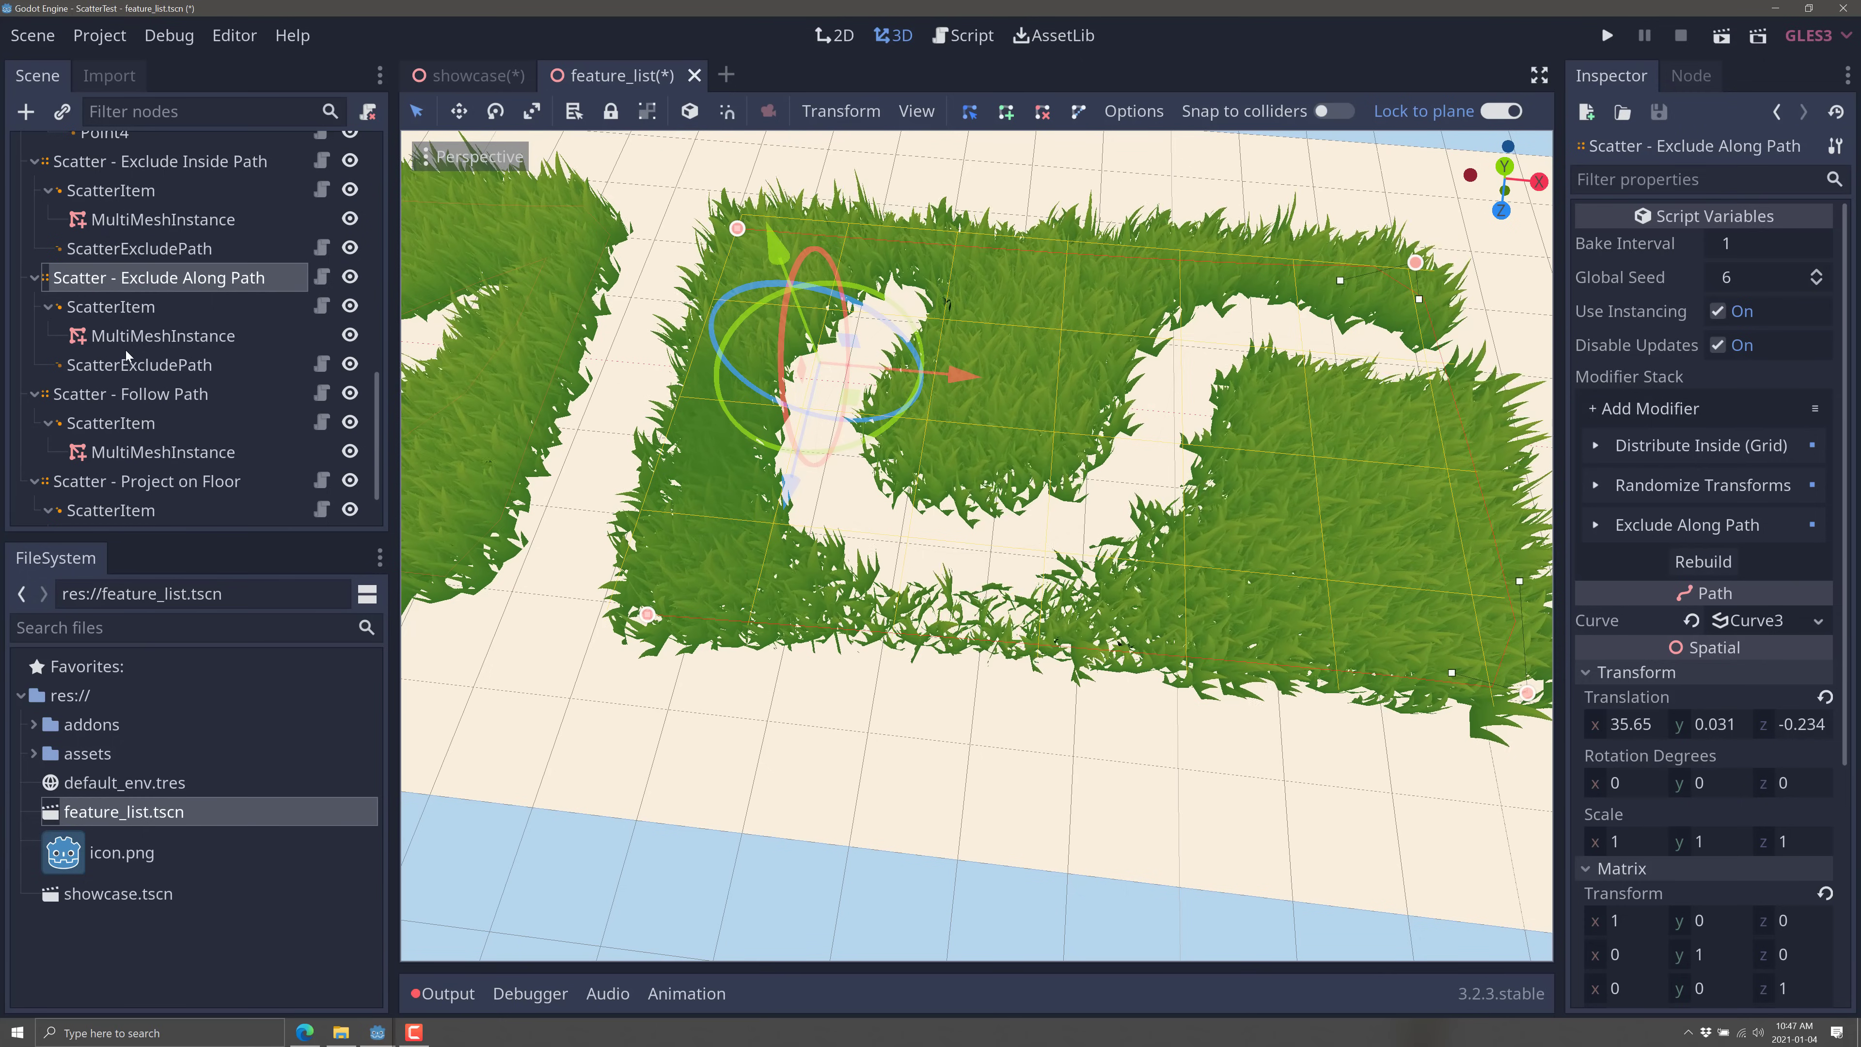
left_click(123, 364)
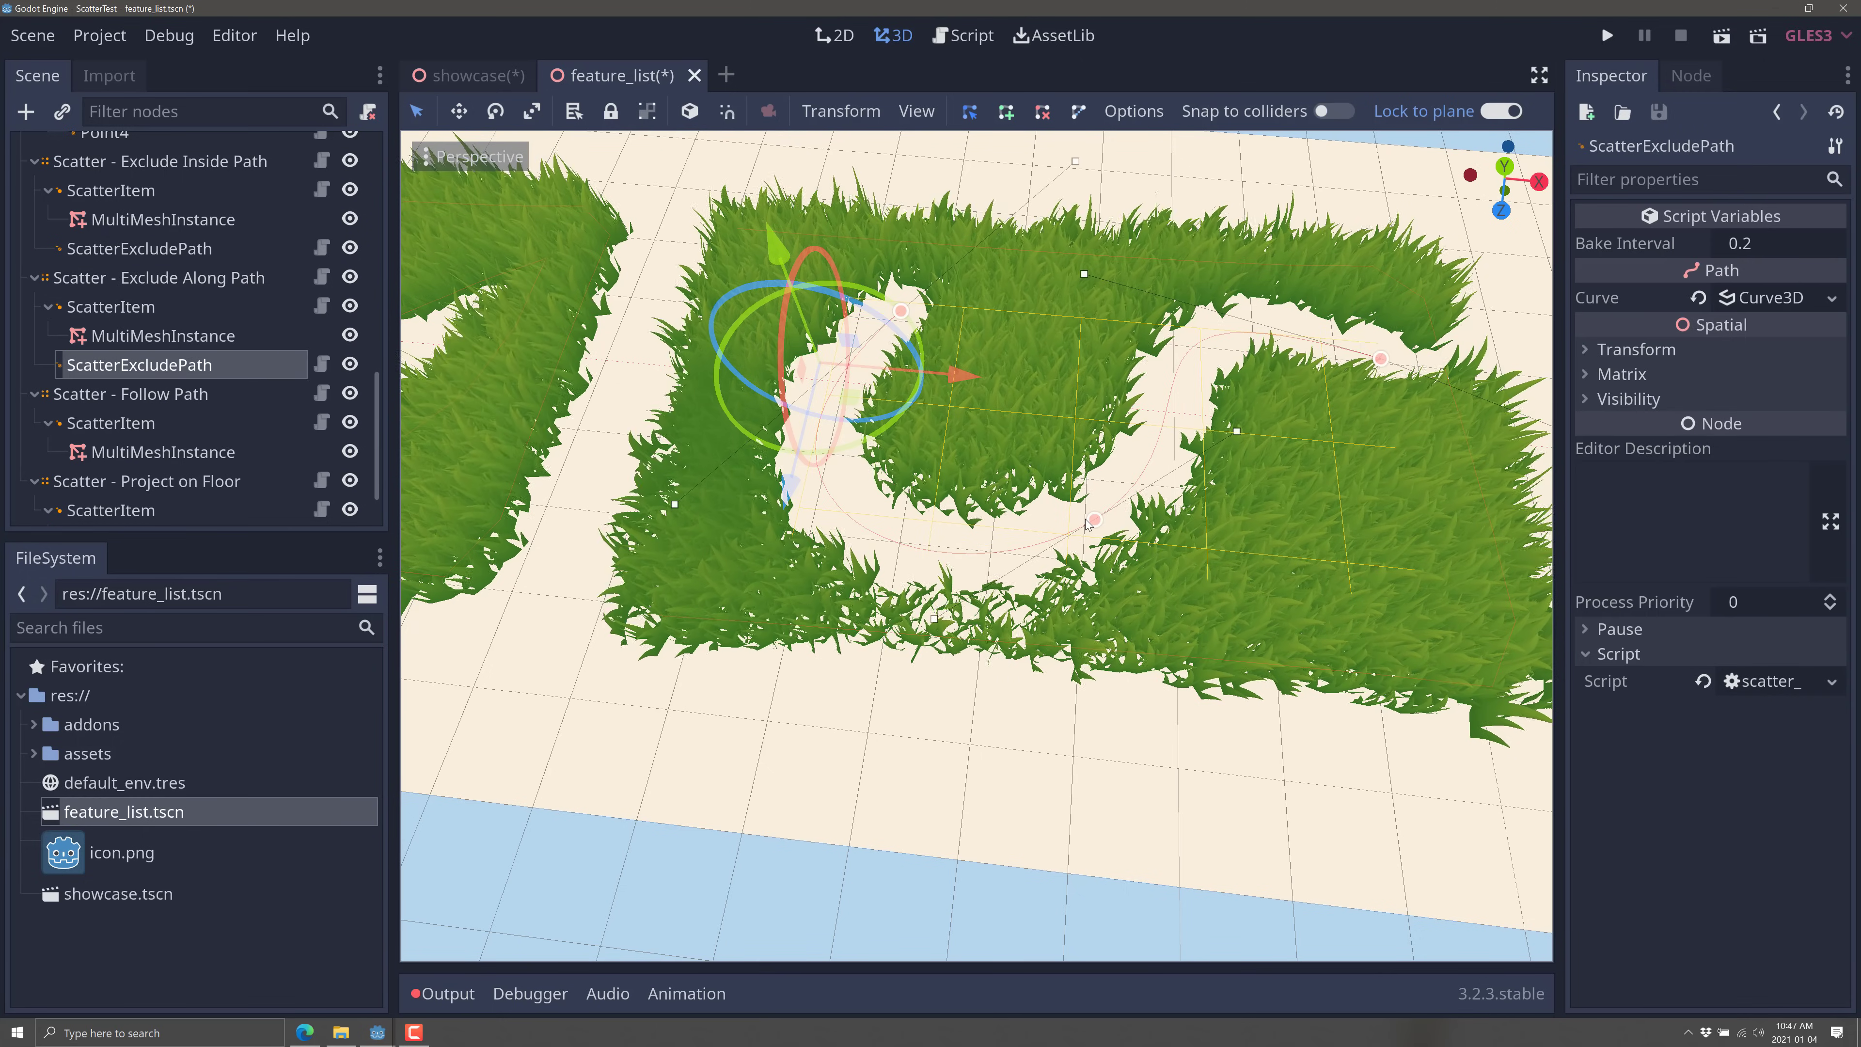
mouse_move(1096, 524)
left_mouse_down()
mouse_move(1202, 506)
mouse_move(1157, 478)
mouse_move(1126, 510)
left_mouse_up()
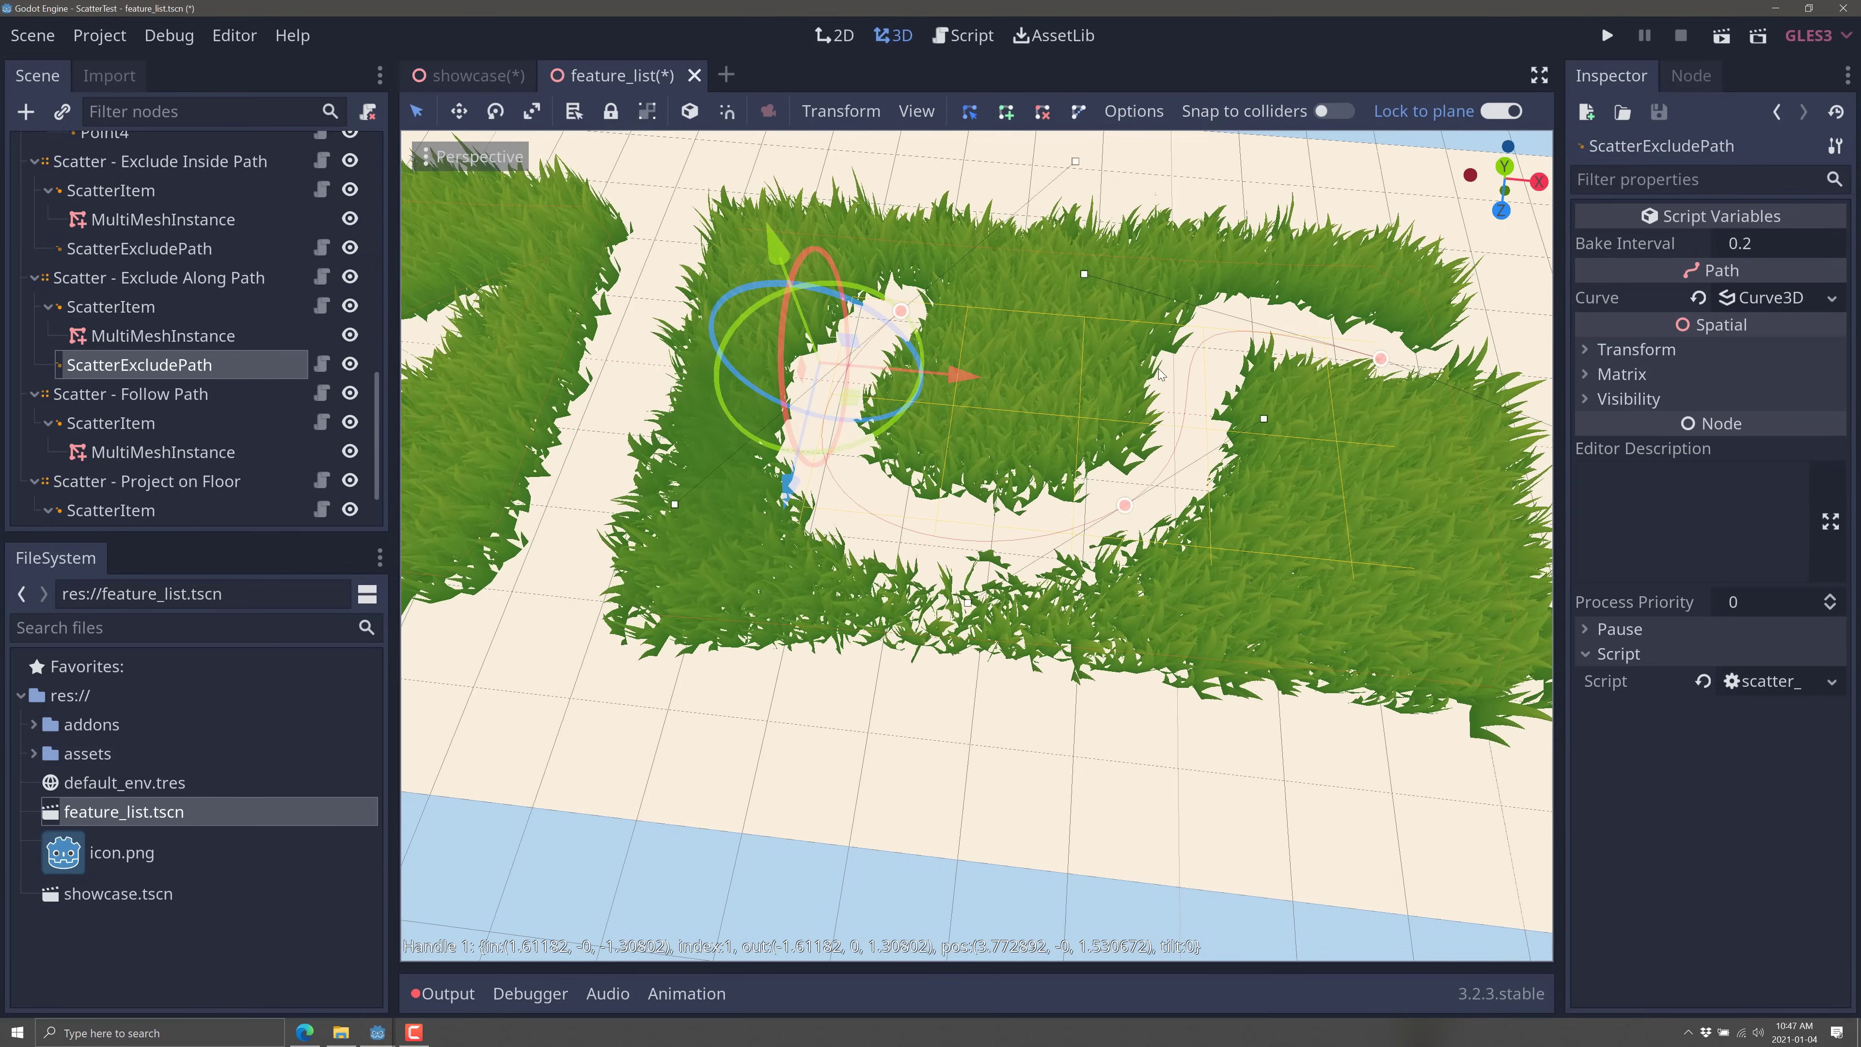
right_click_drag(1139, 399, 1170, 356)
Step: Bend the fence of Scatter - Follow Path by moving its second curve point to about X -1.606, Z 0.947
right_click_drag(1428, 326, 1162, 597)
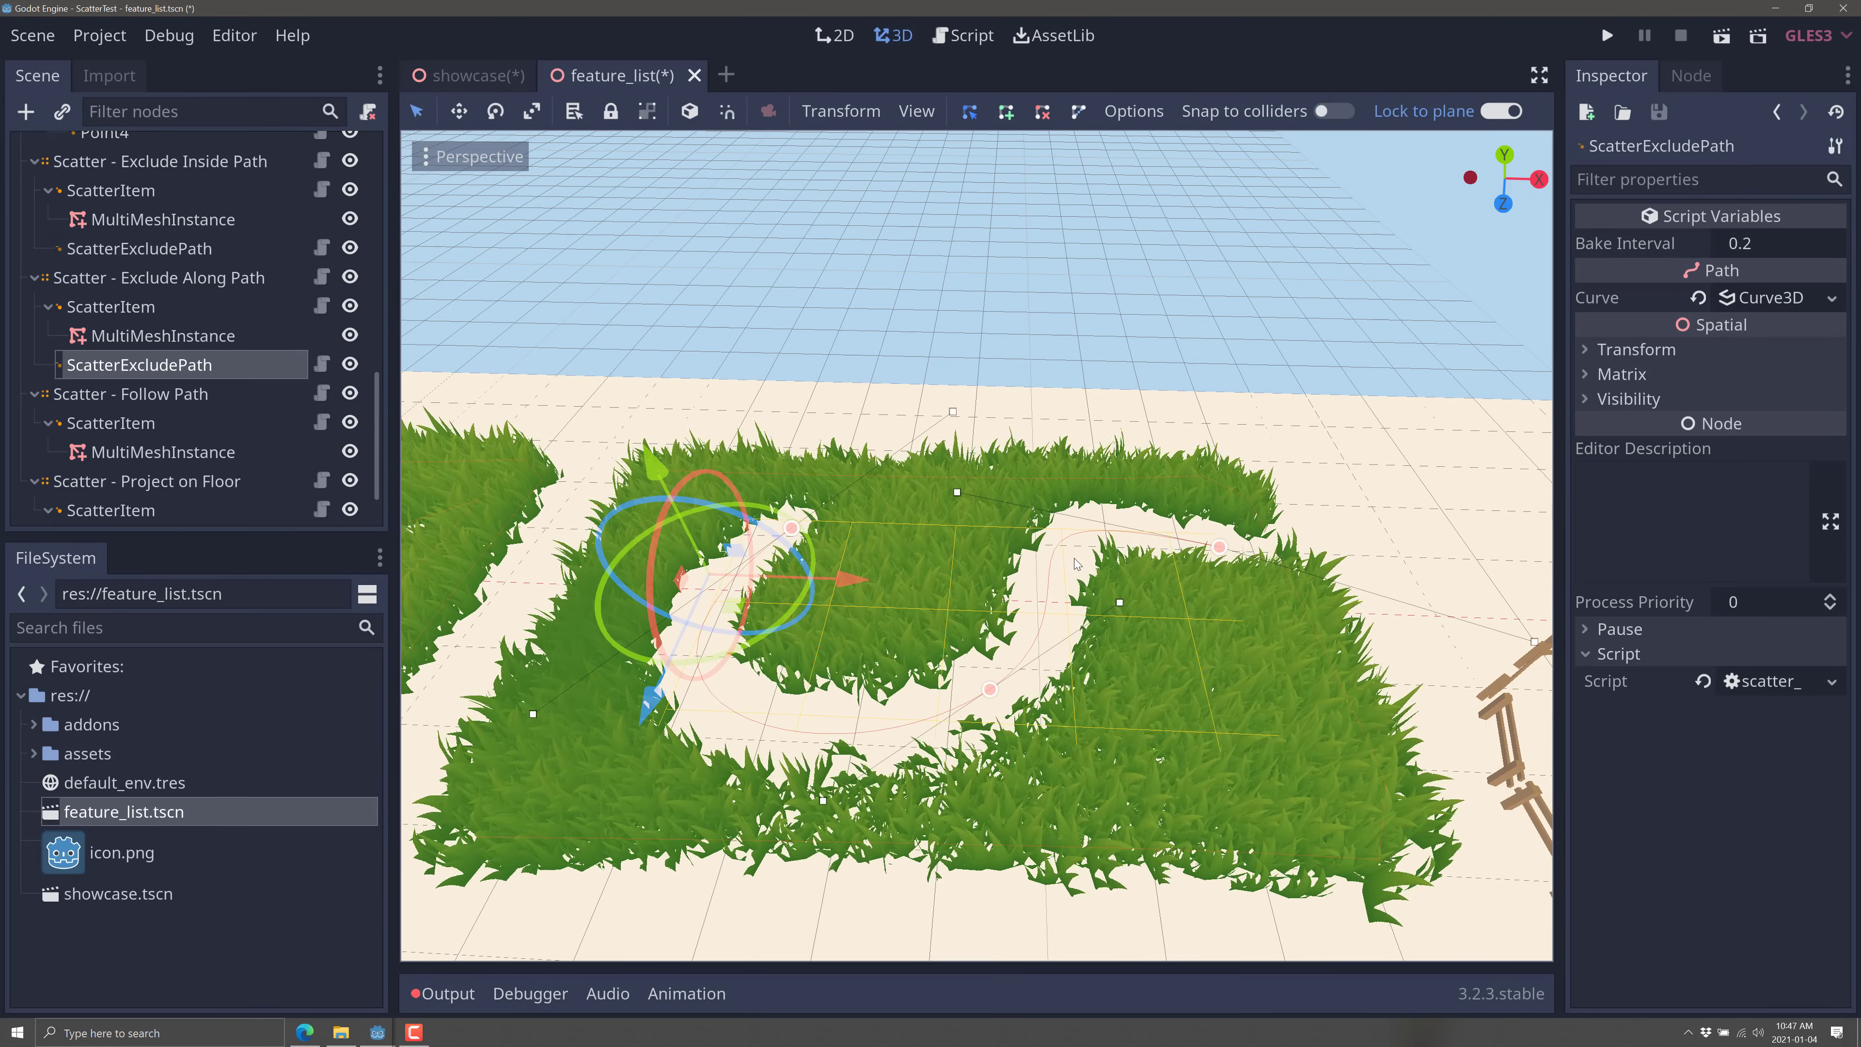
right_click_drag(897, 590, 1121, 403)
key("w")
key("d")
key("e")
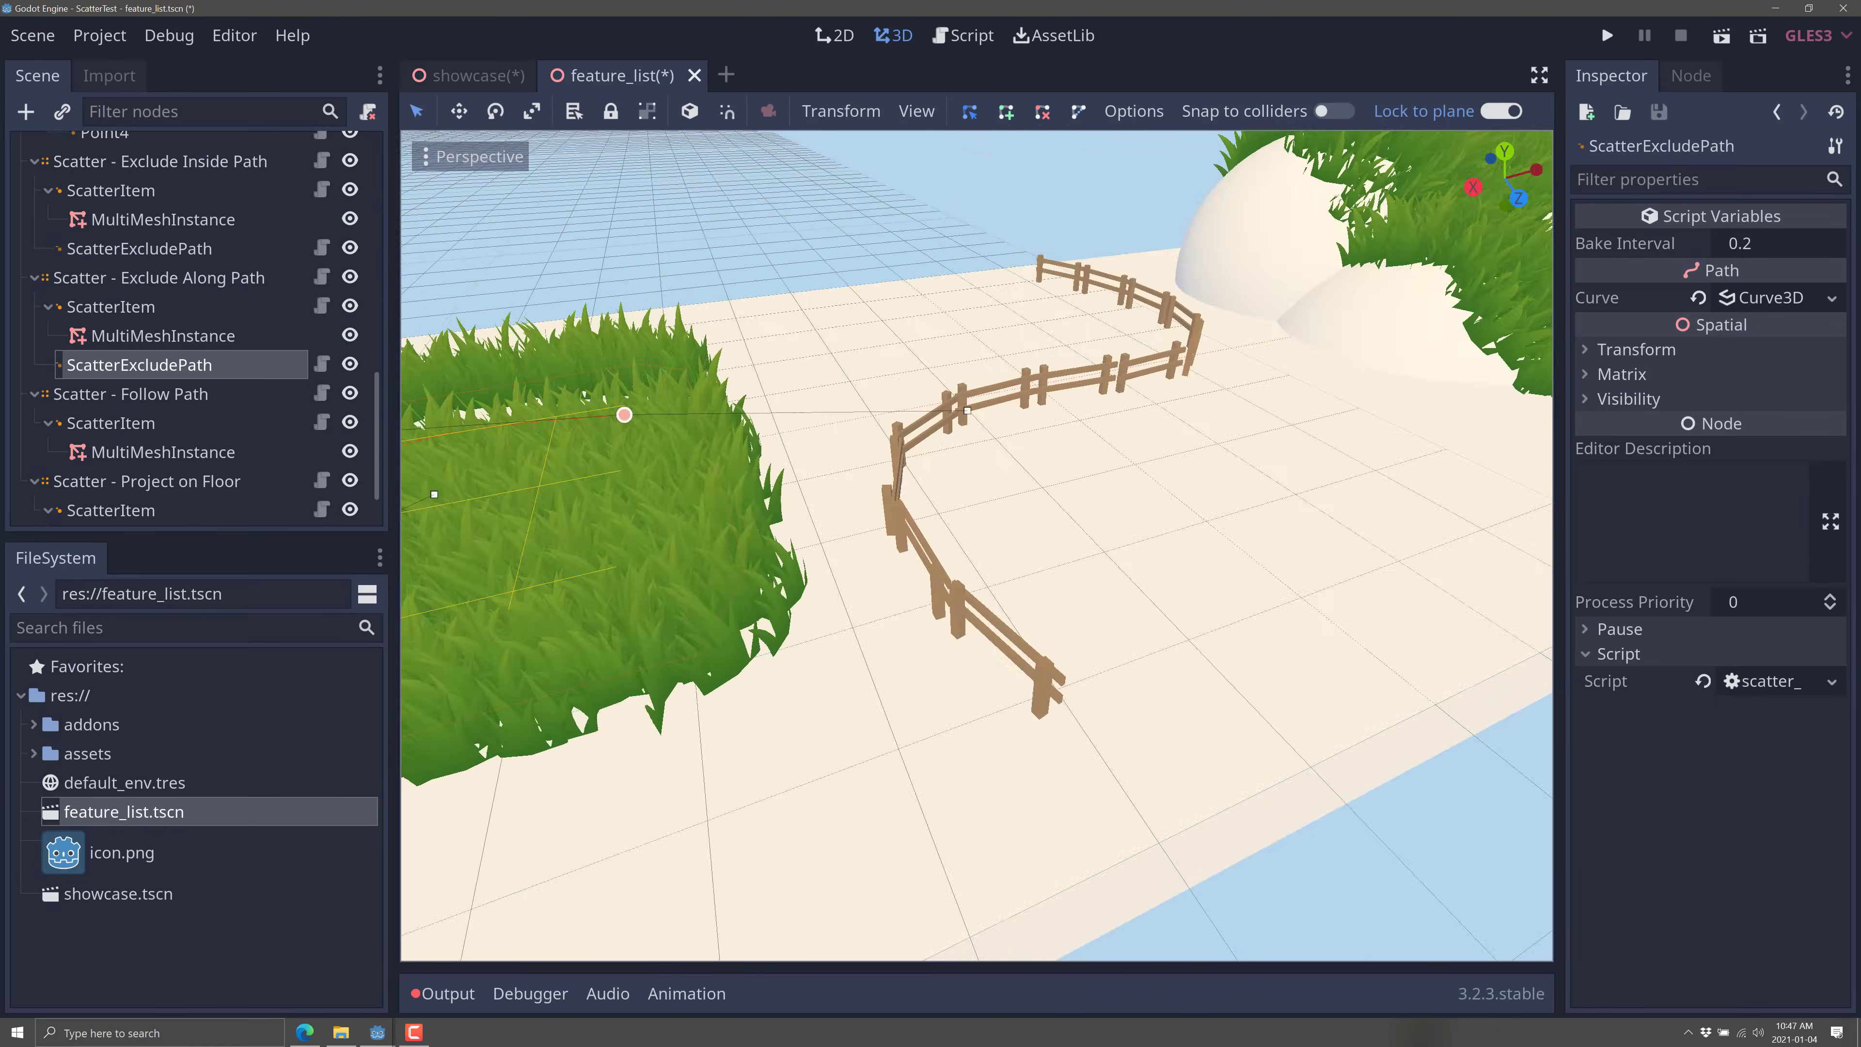
right_click_drag(974, 462, 806, 462)
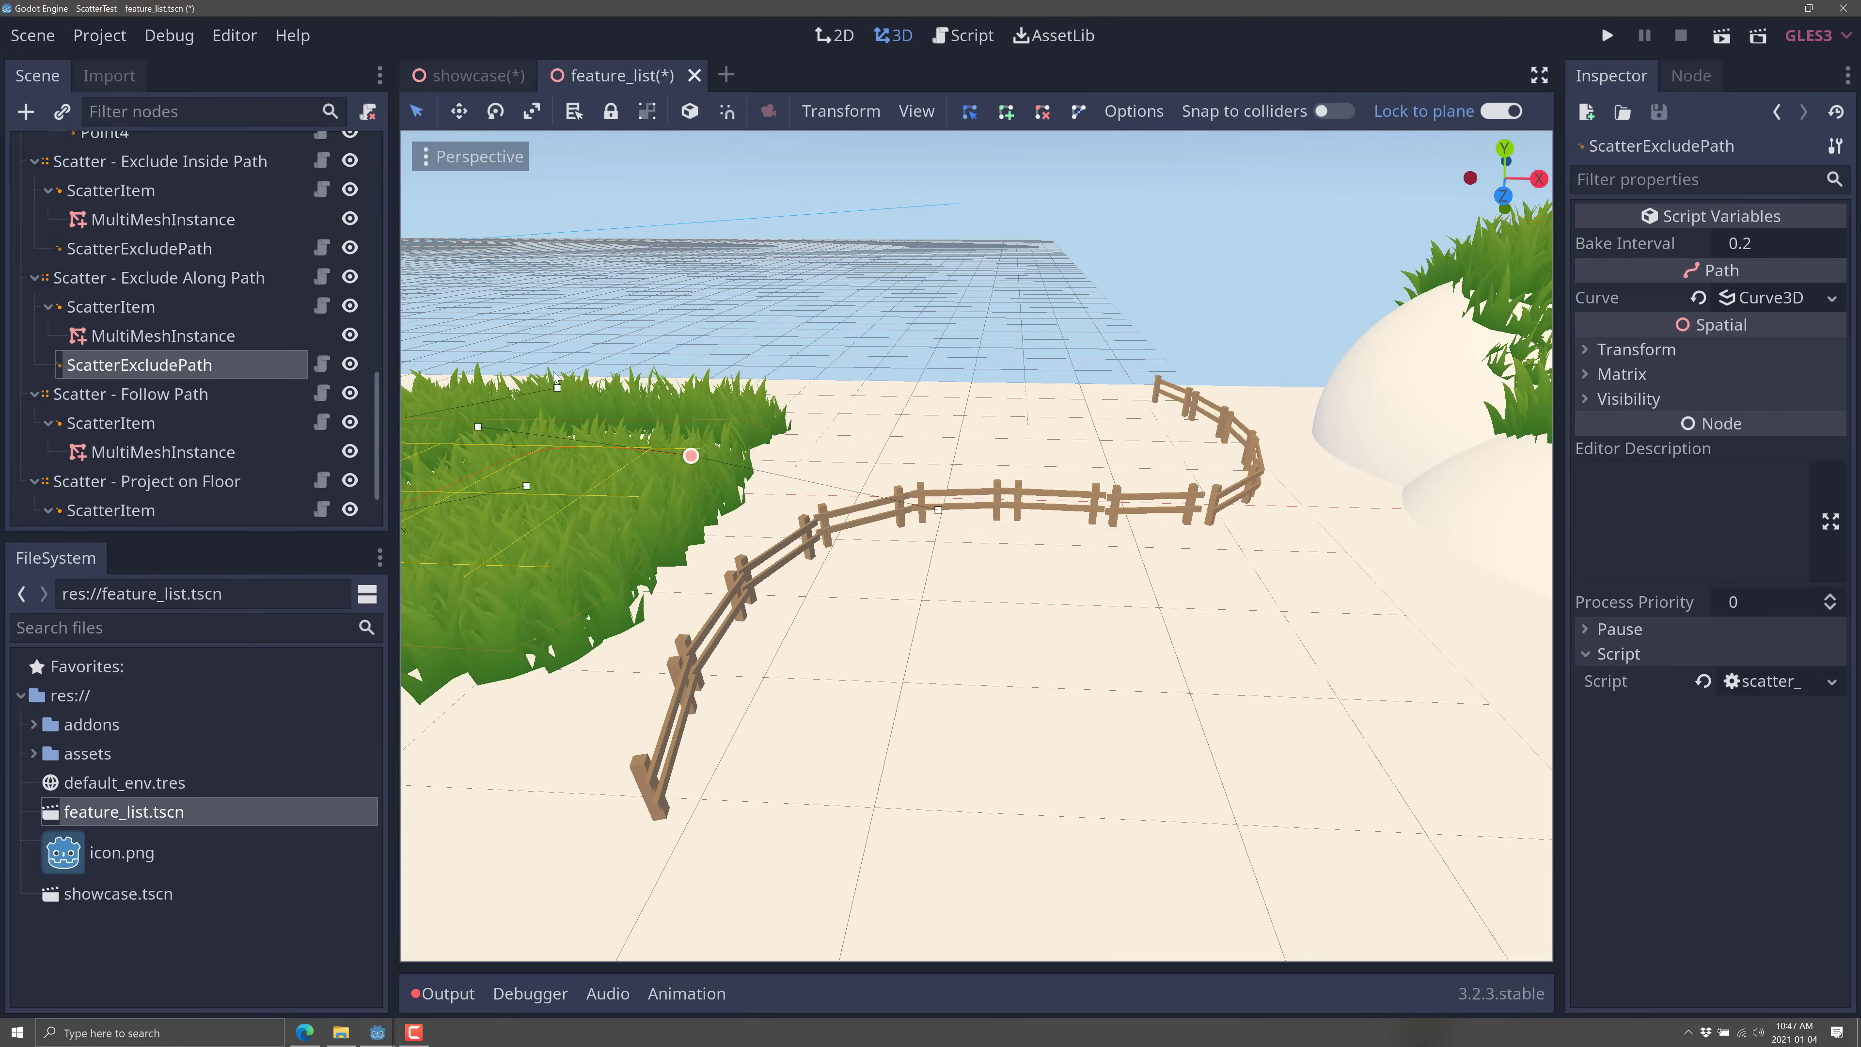
left_click(146, 403)
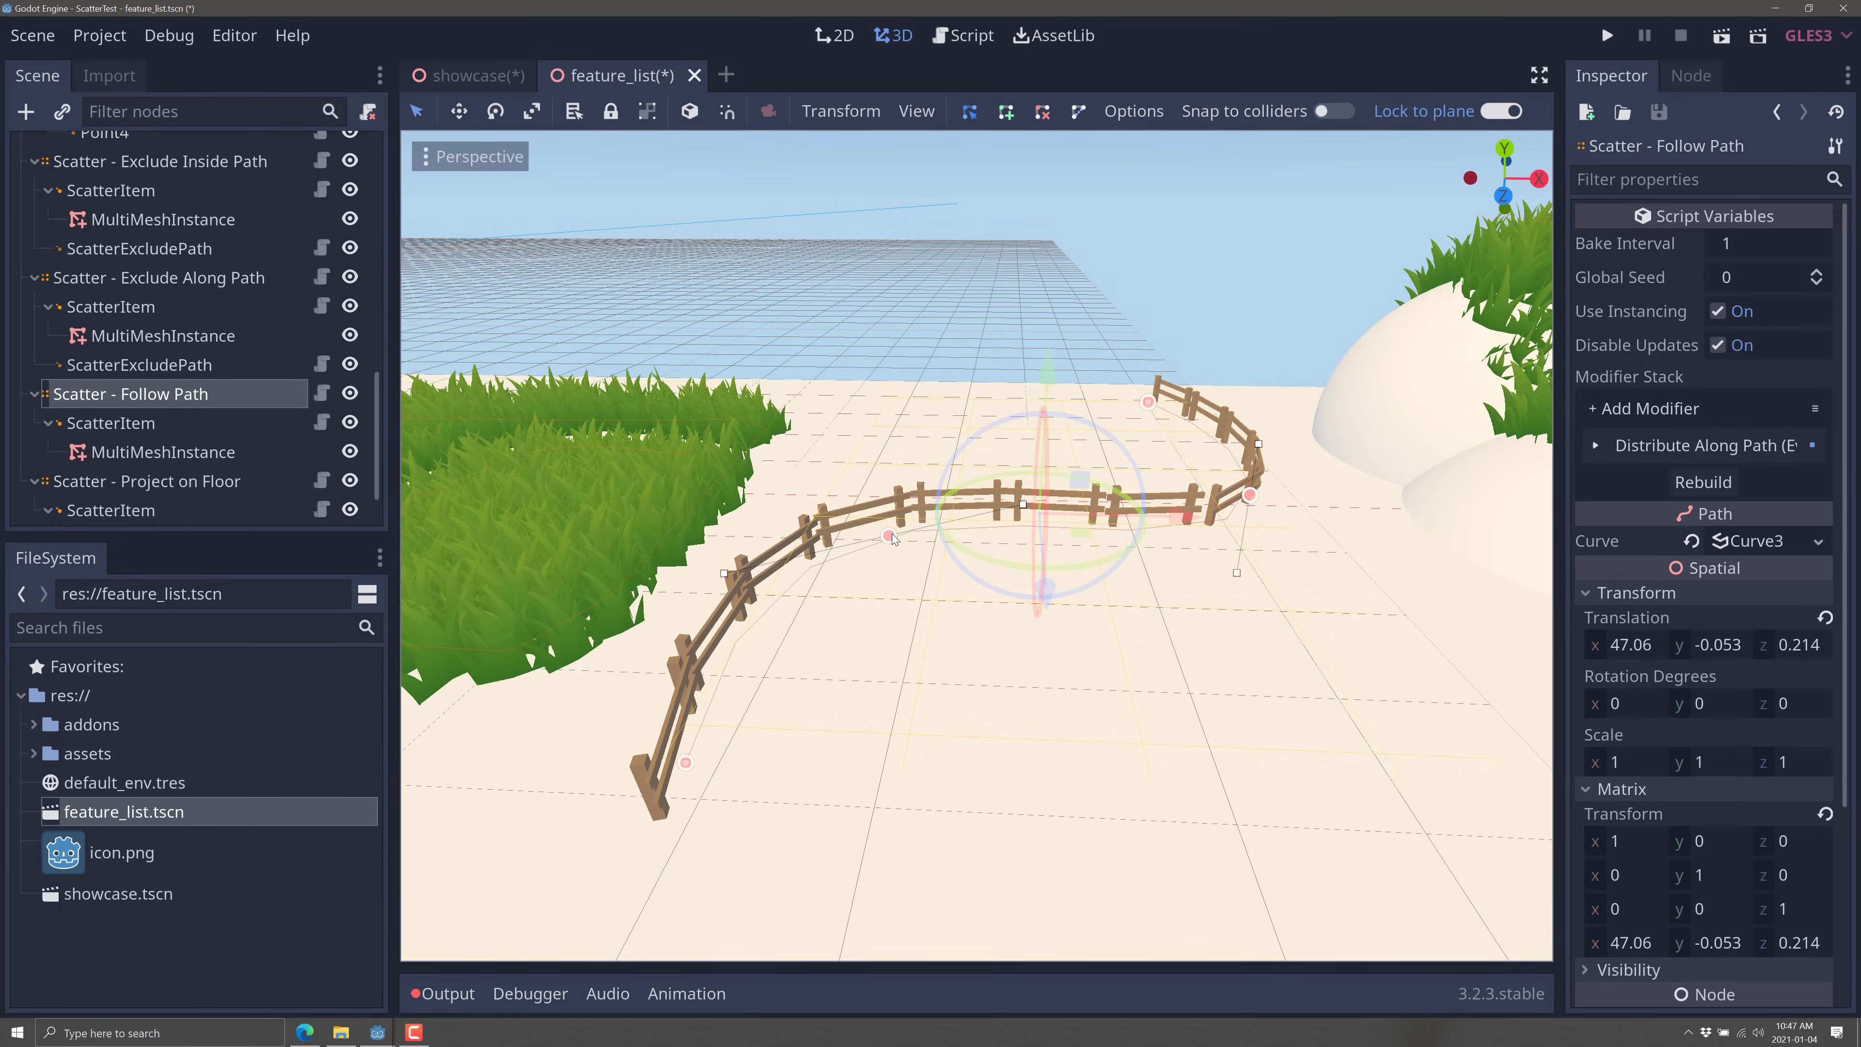
mouse_move(892, 539)
left_mouse_down()
mouse_move(971, 688)
mouse_move(806, 630)
mouse_move(740, 580)
mouse_move(916, 659)
mouse_move(1245, 718)
mouse_move(990, 702)
mouse_move(902, 631)
mouse_move(882, 559)
left_mouse_up()
Step: Inspect the fence's MultiMeshInstance and lengthen the Scatter - Follow Path curve by moving its front end point outward
left_click(123, 448)
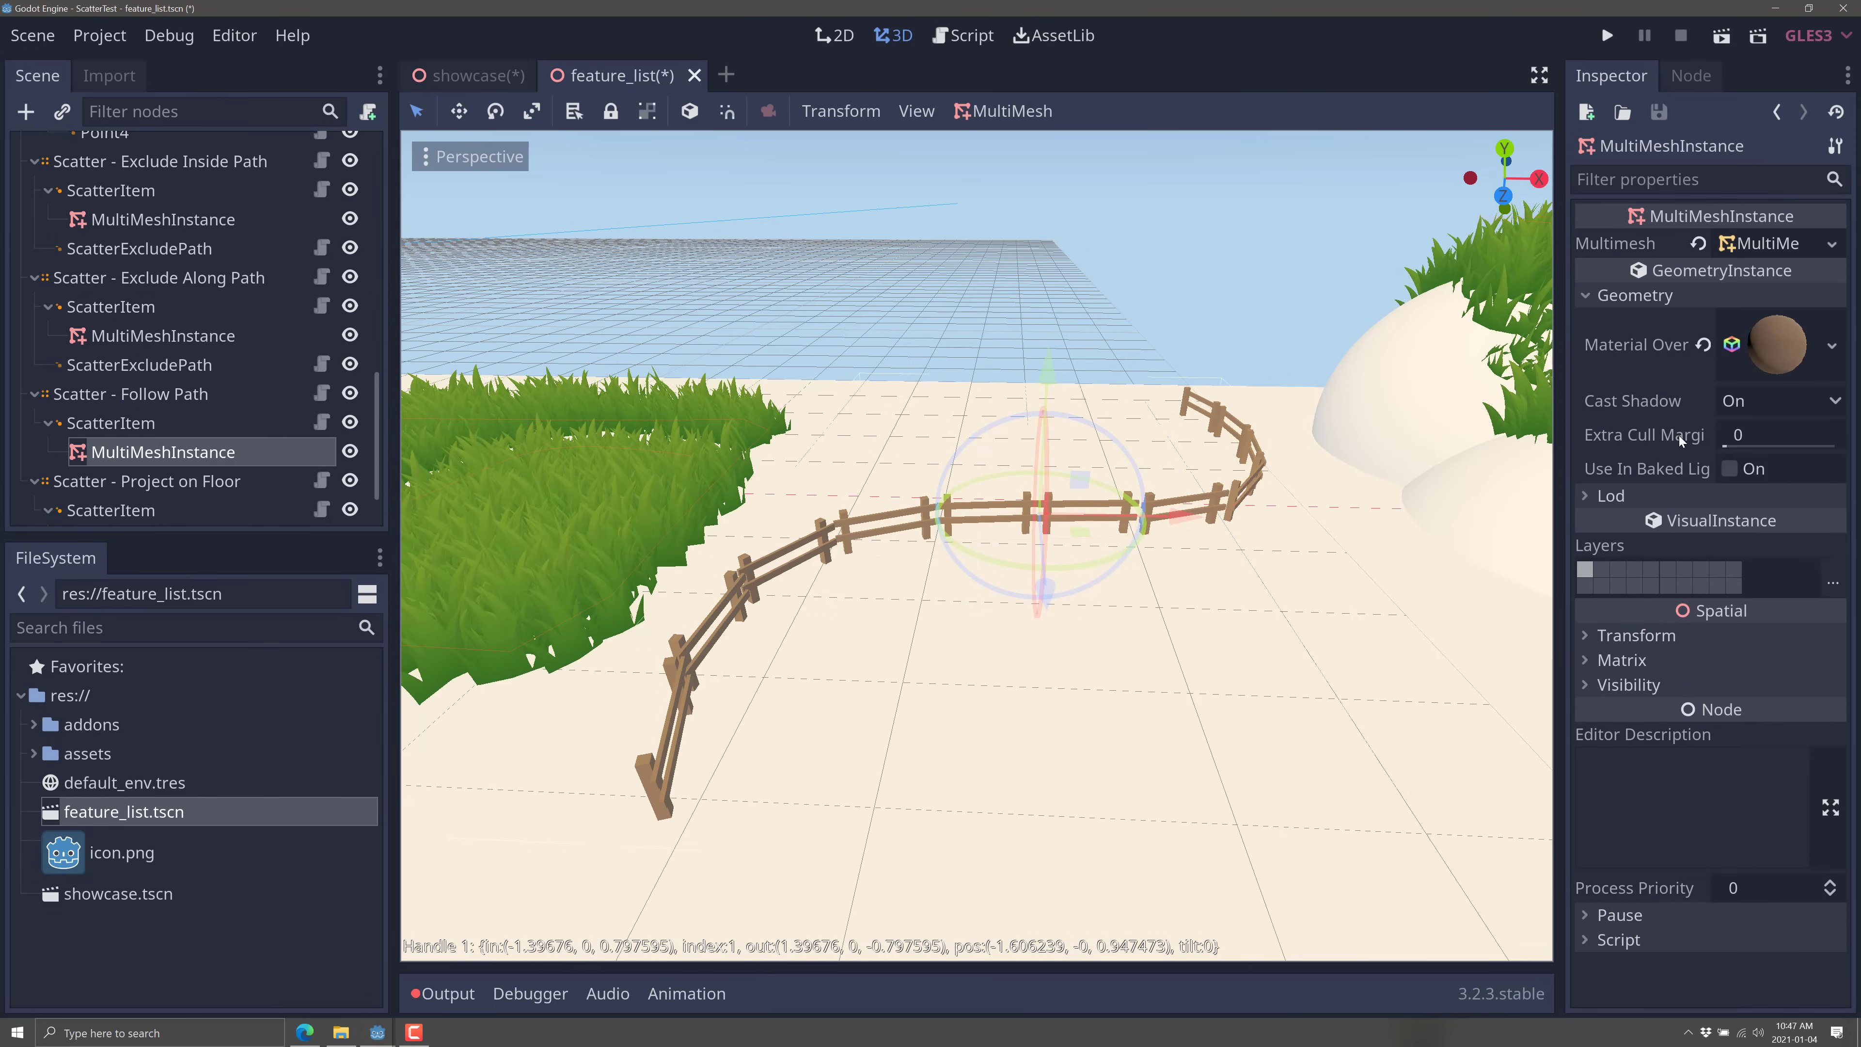
left_click(117, 400)
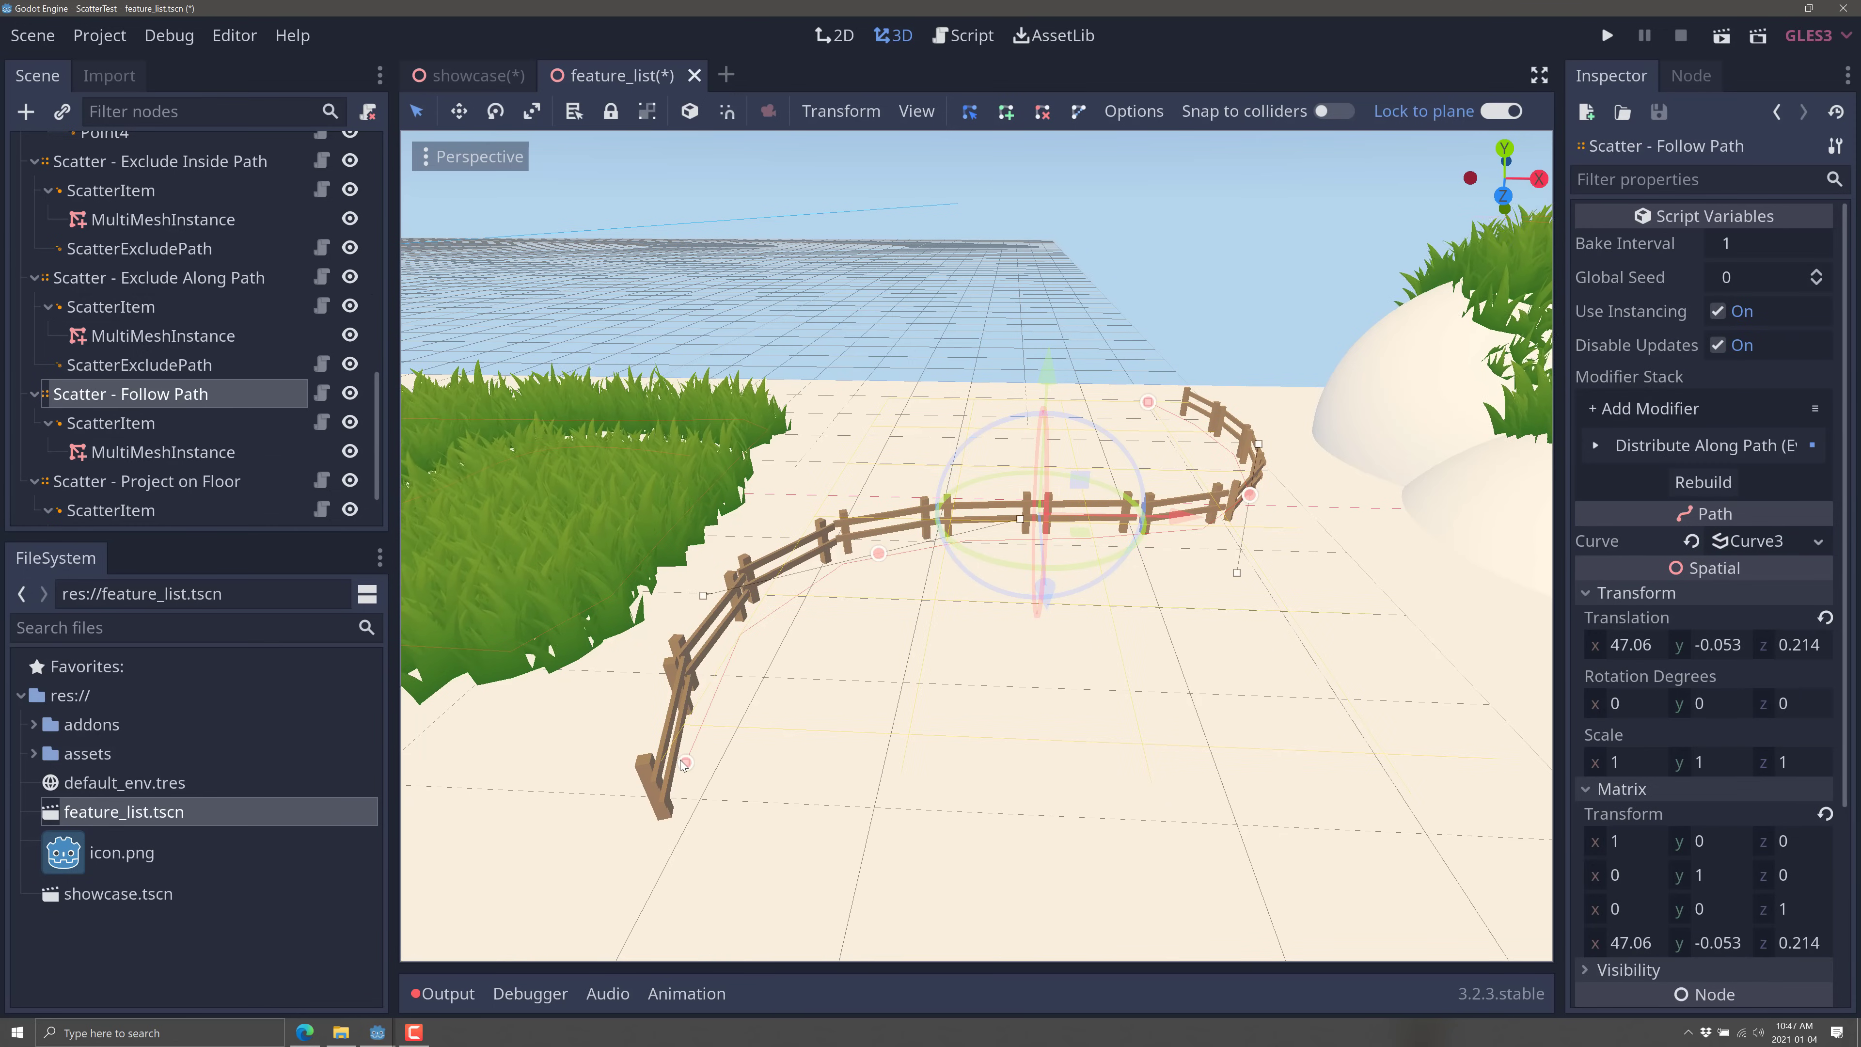
left_click_drag(687, 764, 668, 823)
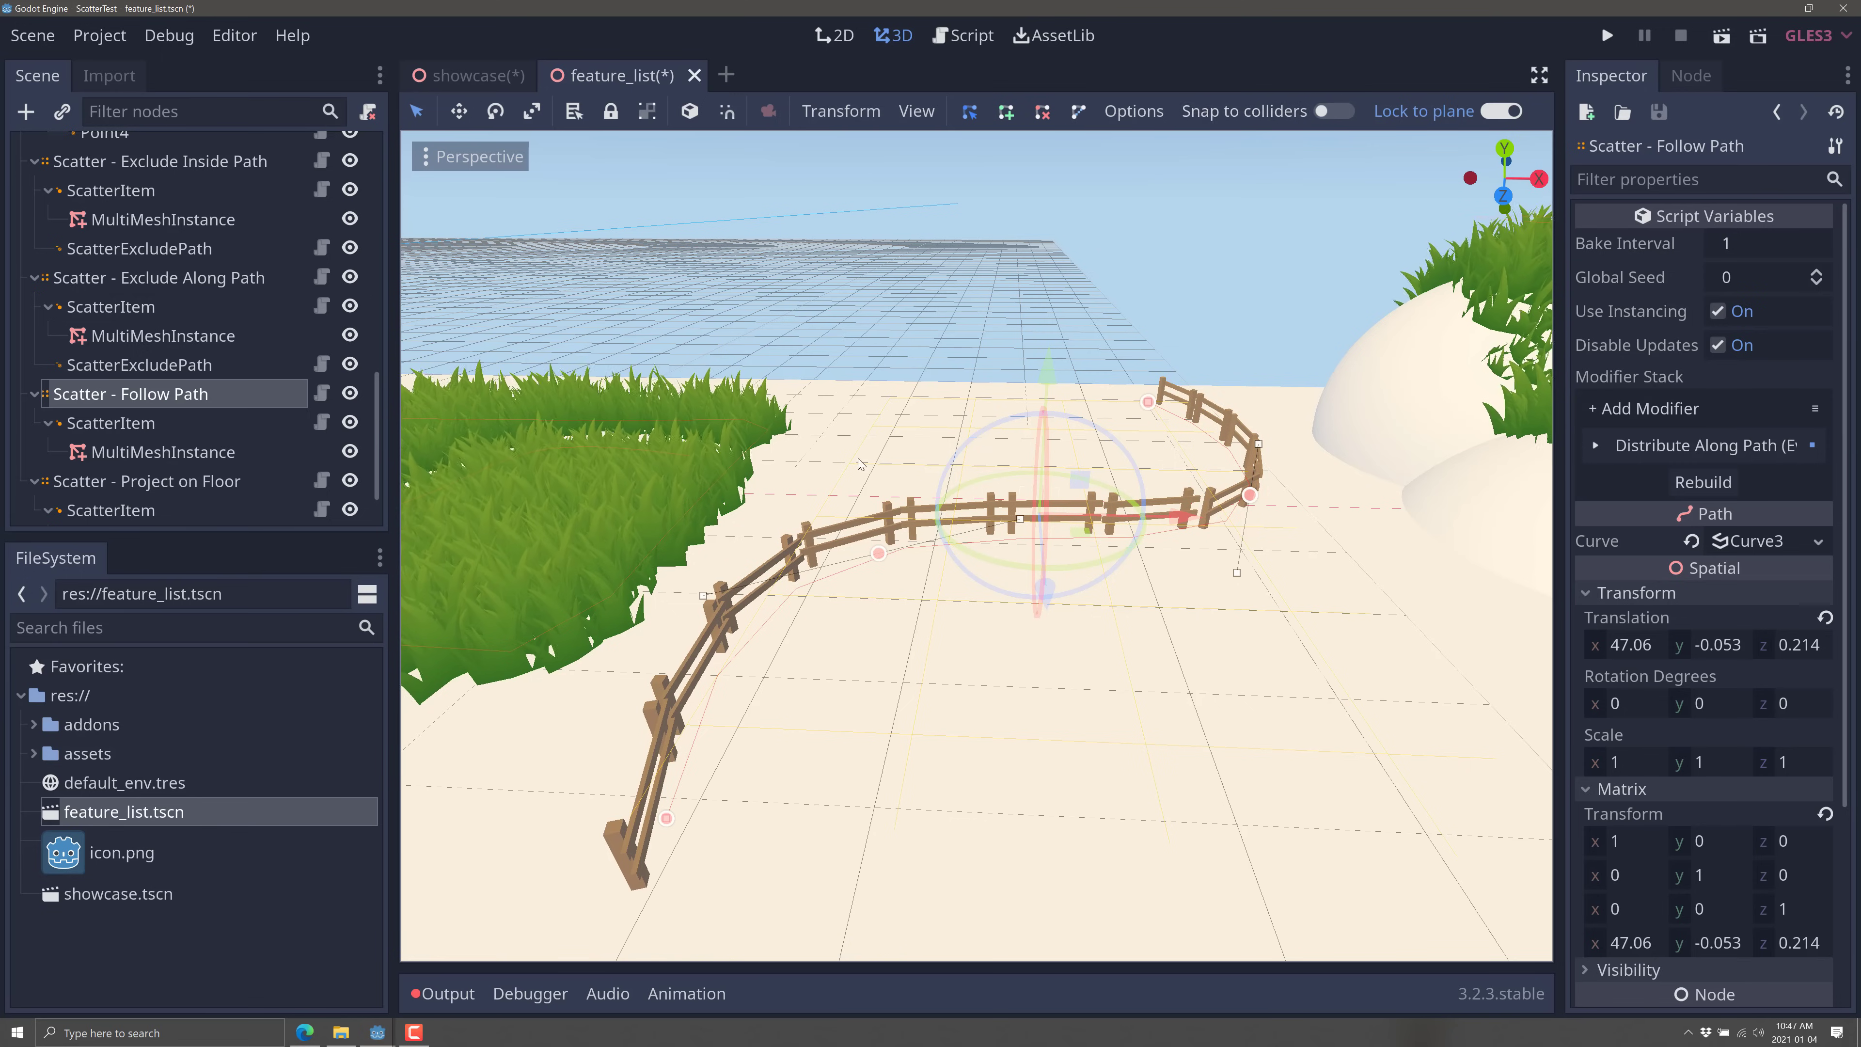
Step: Examine the Scatter - Project on Floor node, its modifiers and its curve above the grass-covered spheres
key("w")
right_click_drag(858, 459, 945, 502)
key("w")
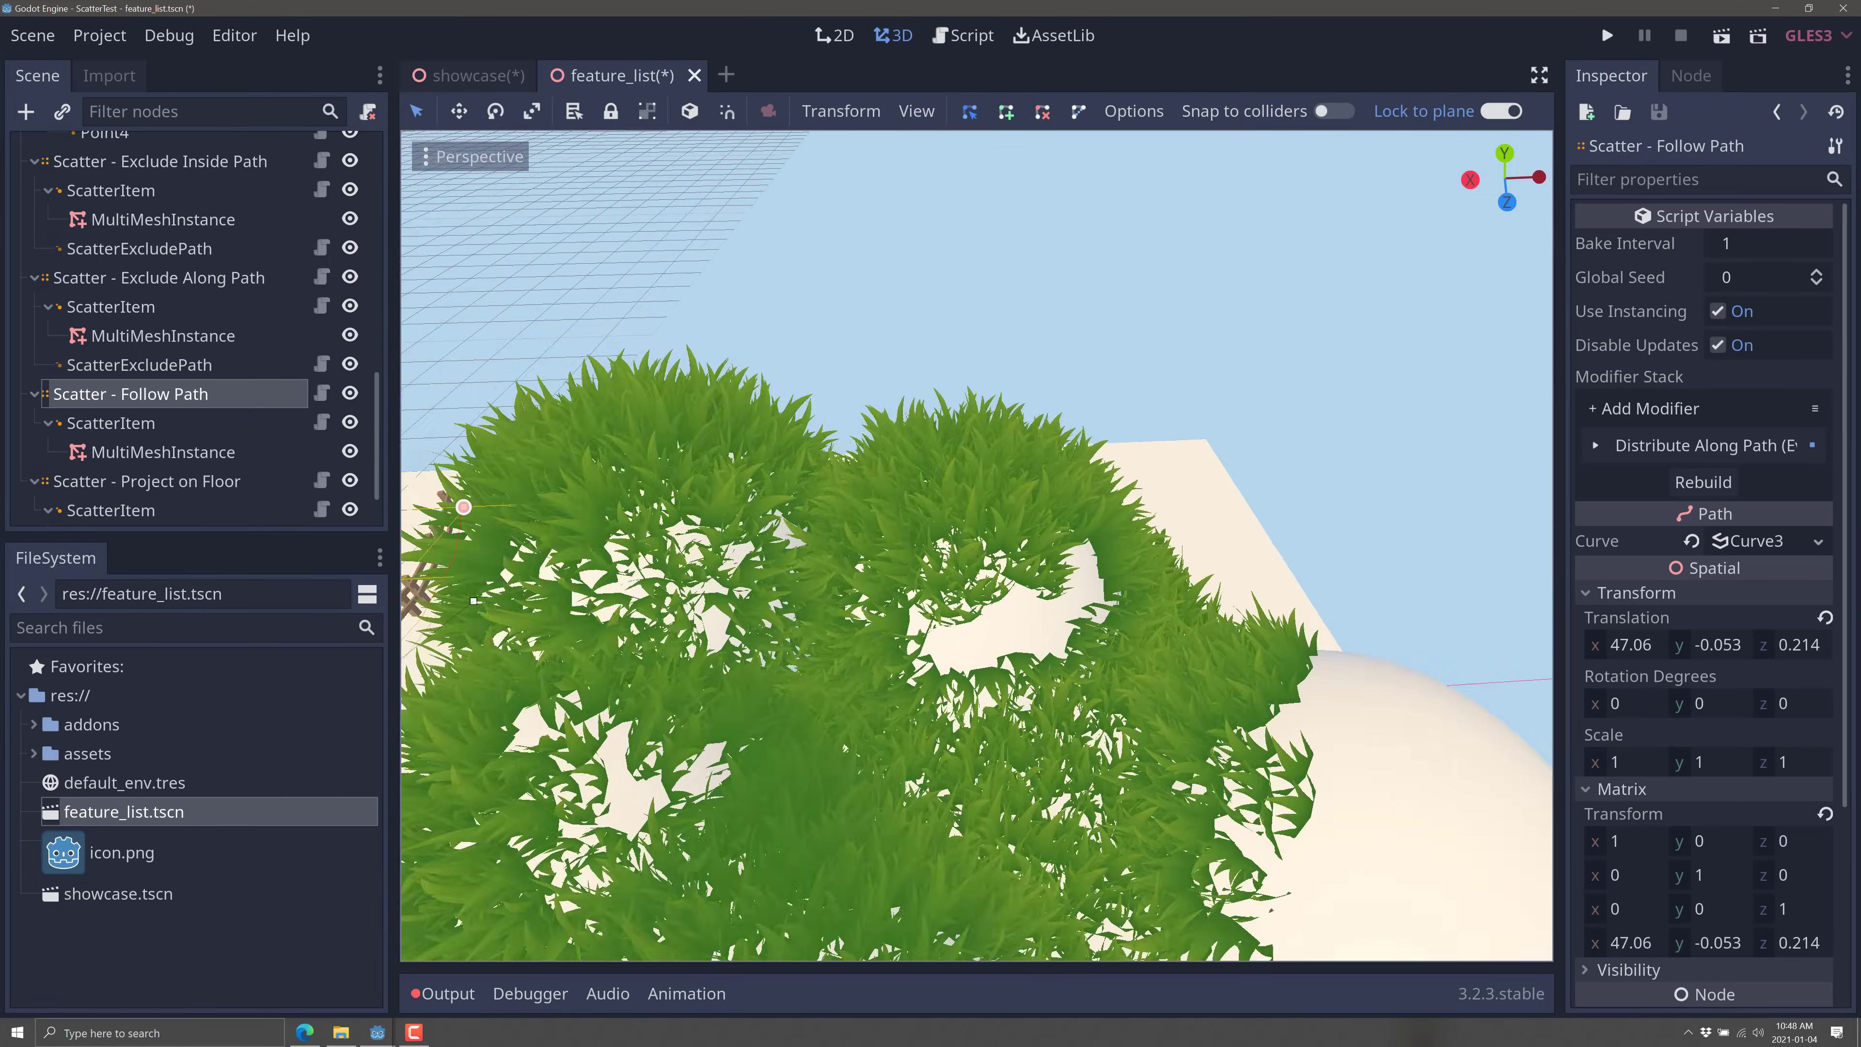
scroll(976, 547, "up", 3)
scroll(118, 418, "down", 1)
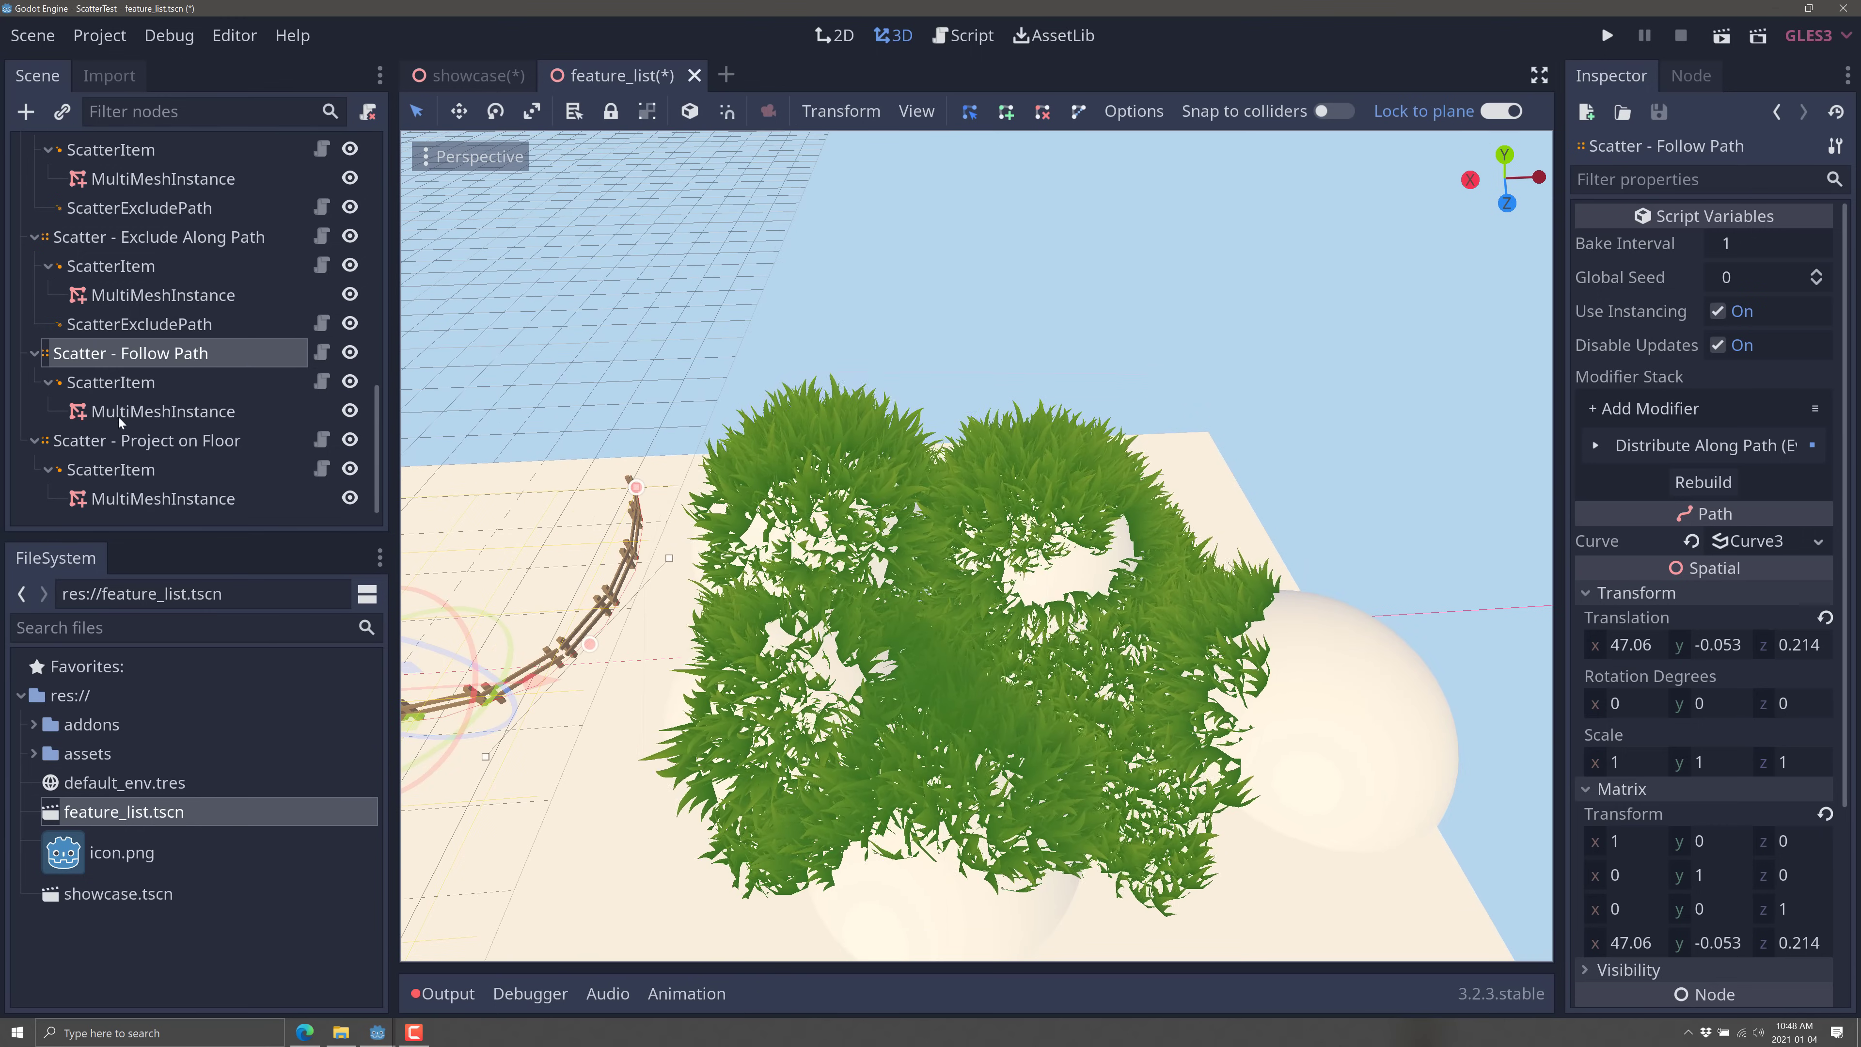
left_click(195, 446)
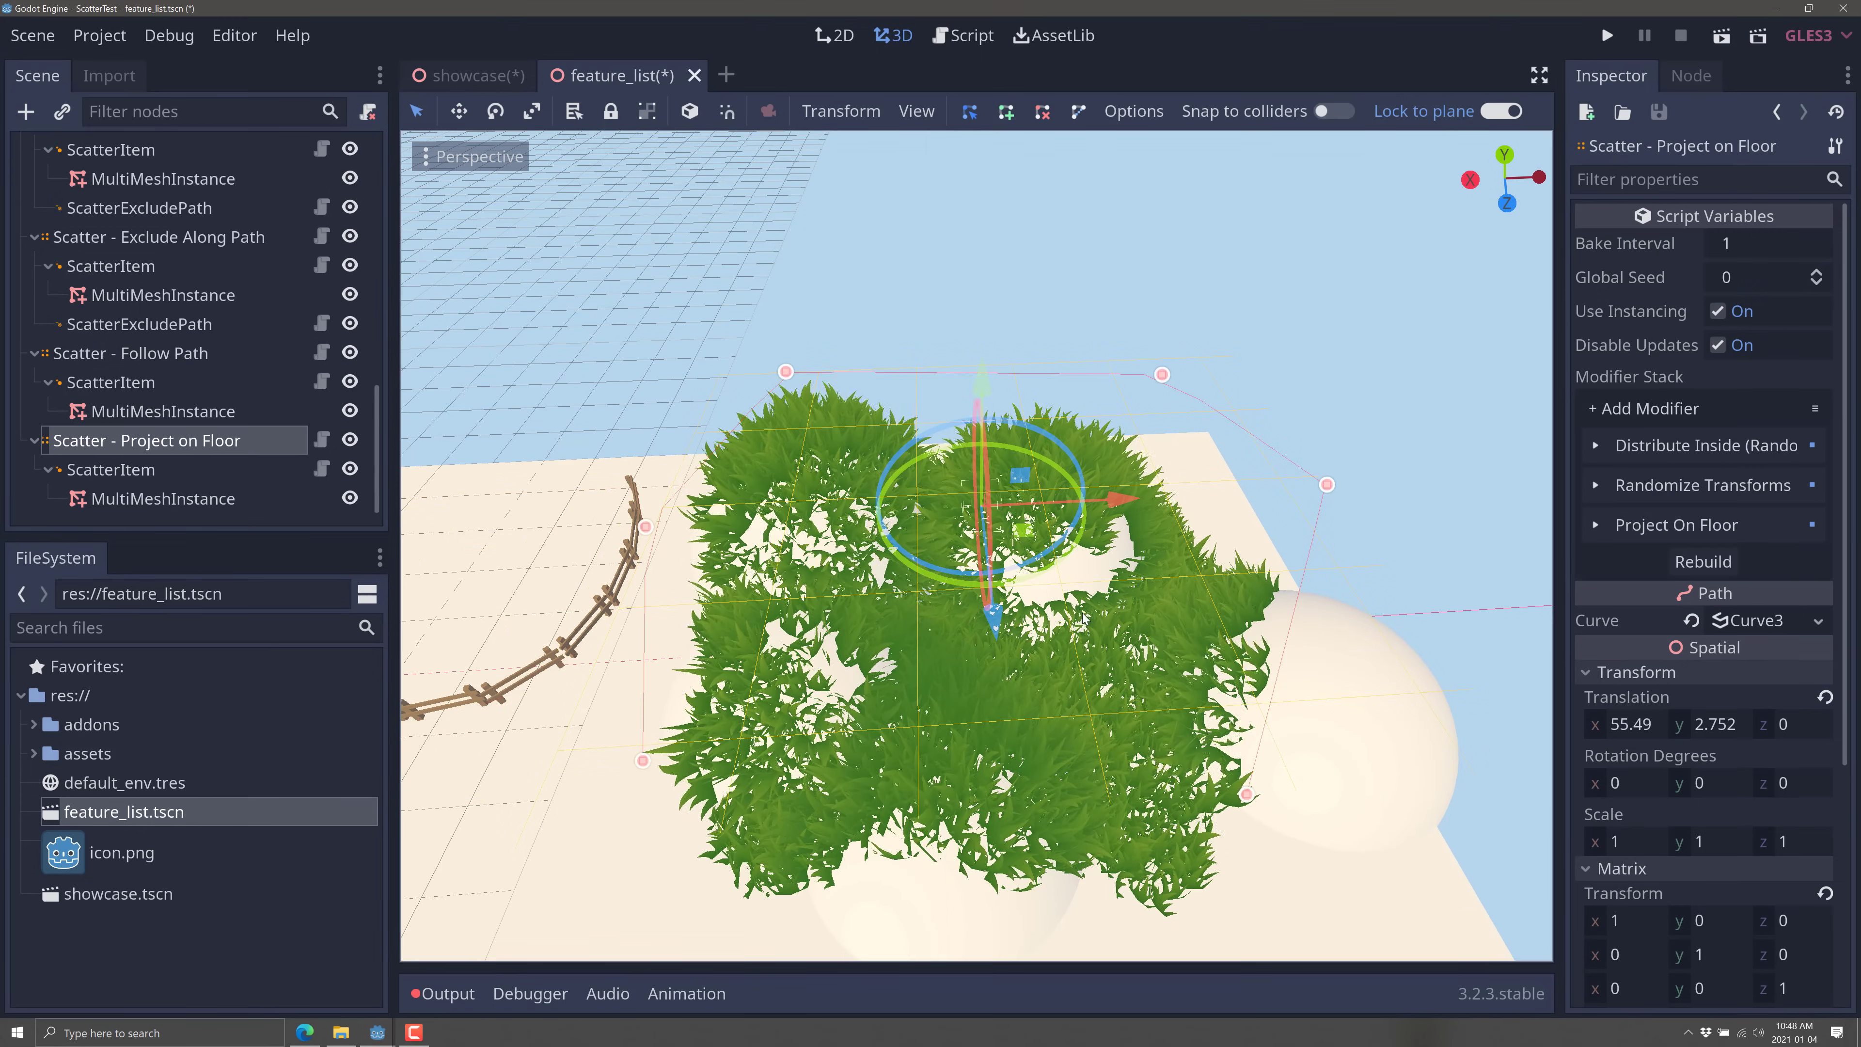
middle_click_drag(1083, 617, 987, 488)
scroll(1026, 598, "up", 3)
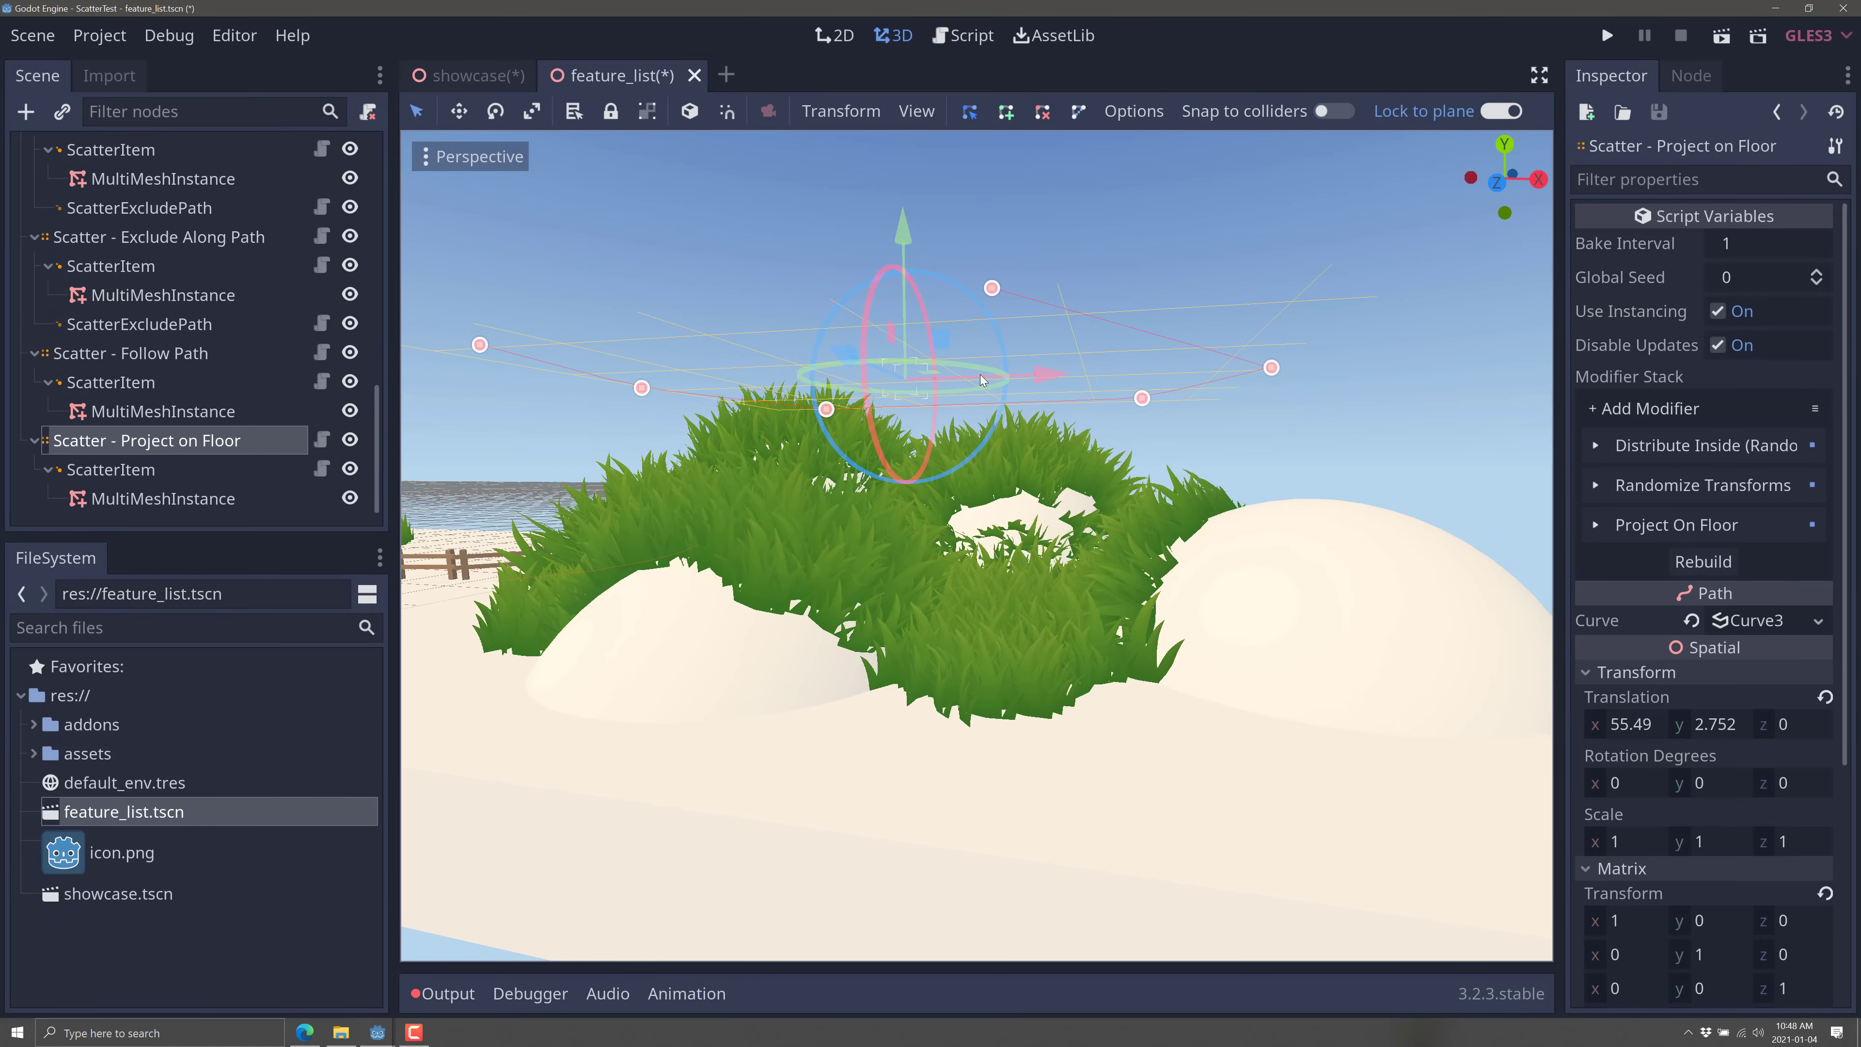
Step: Try sliding the Scatter - Project on Floor node along X to about 56.70, 52.00 and 57.34
left_click_drag(1052, 372, 1141, 498)
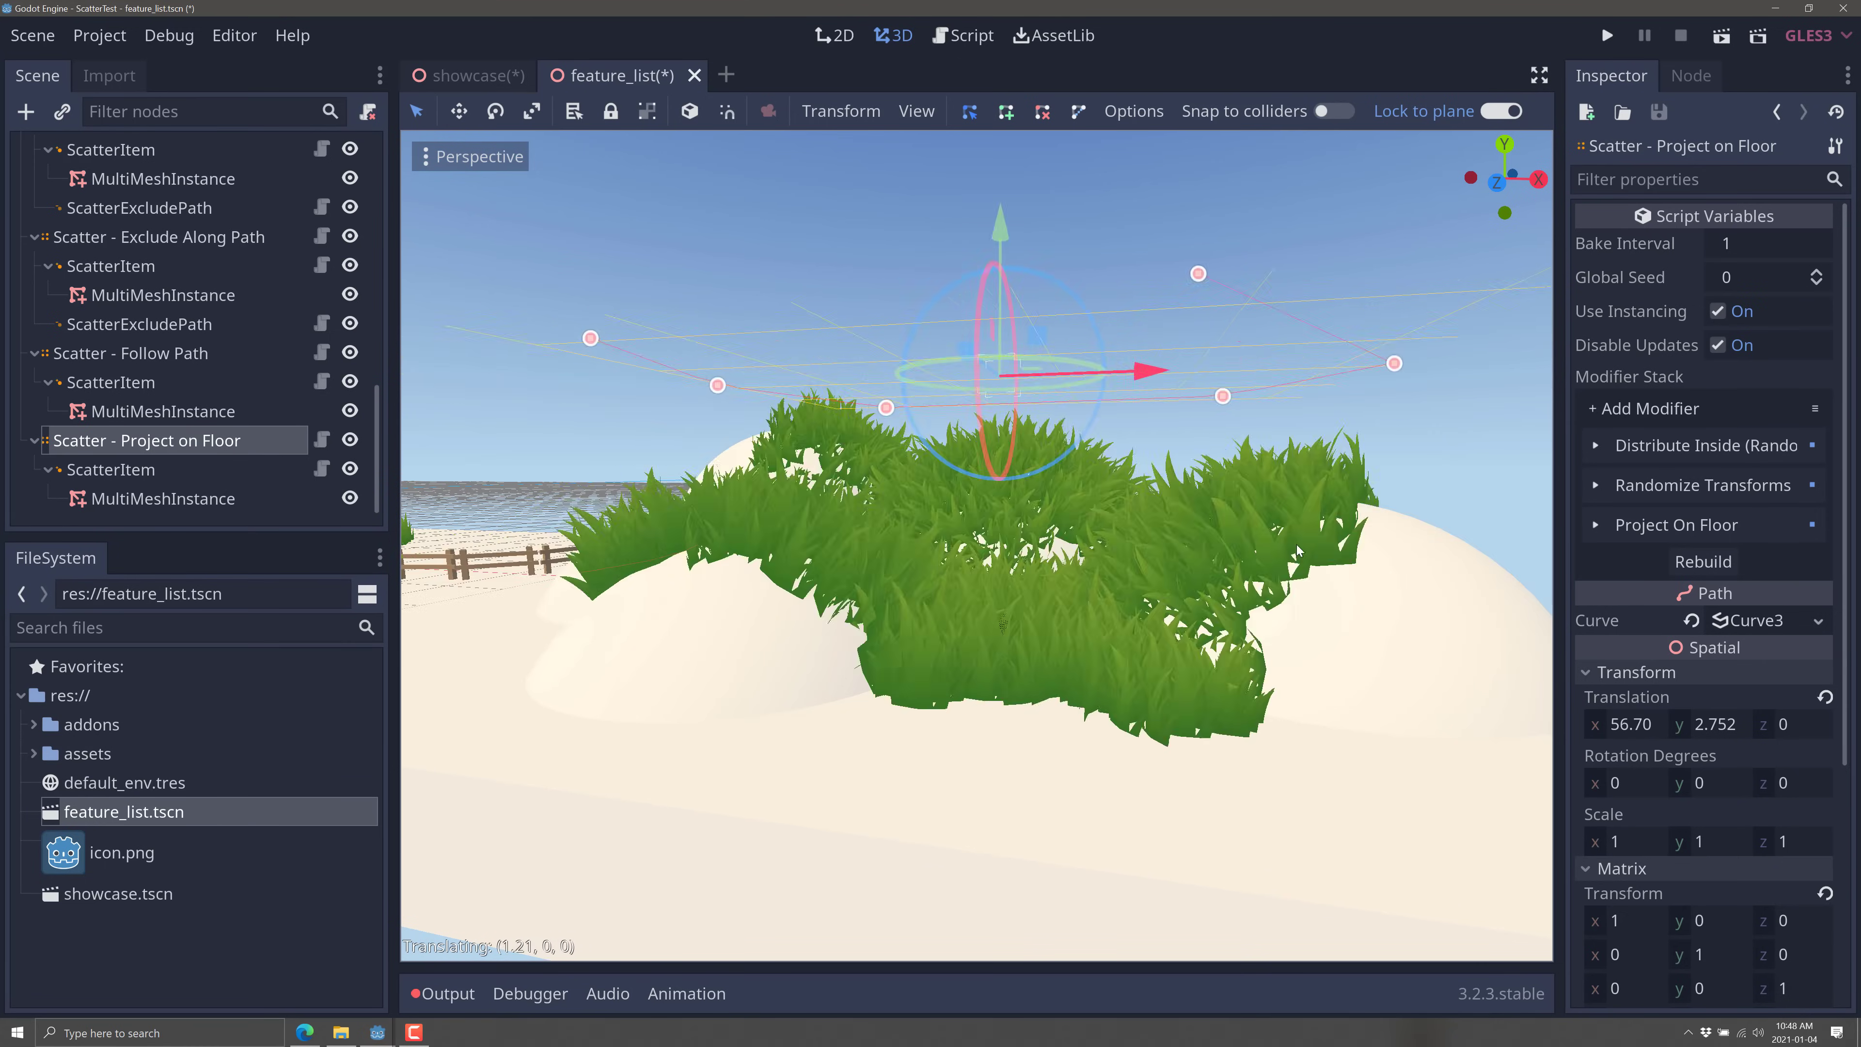
left_click_drag(1297, 550, 784, 561)
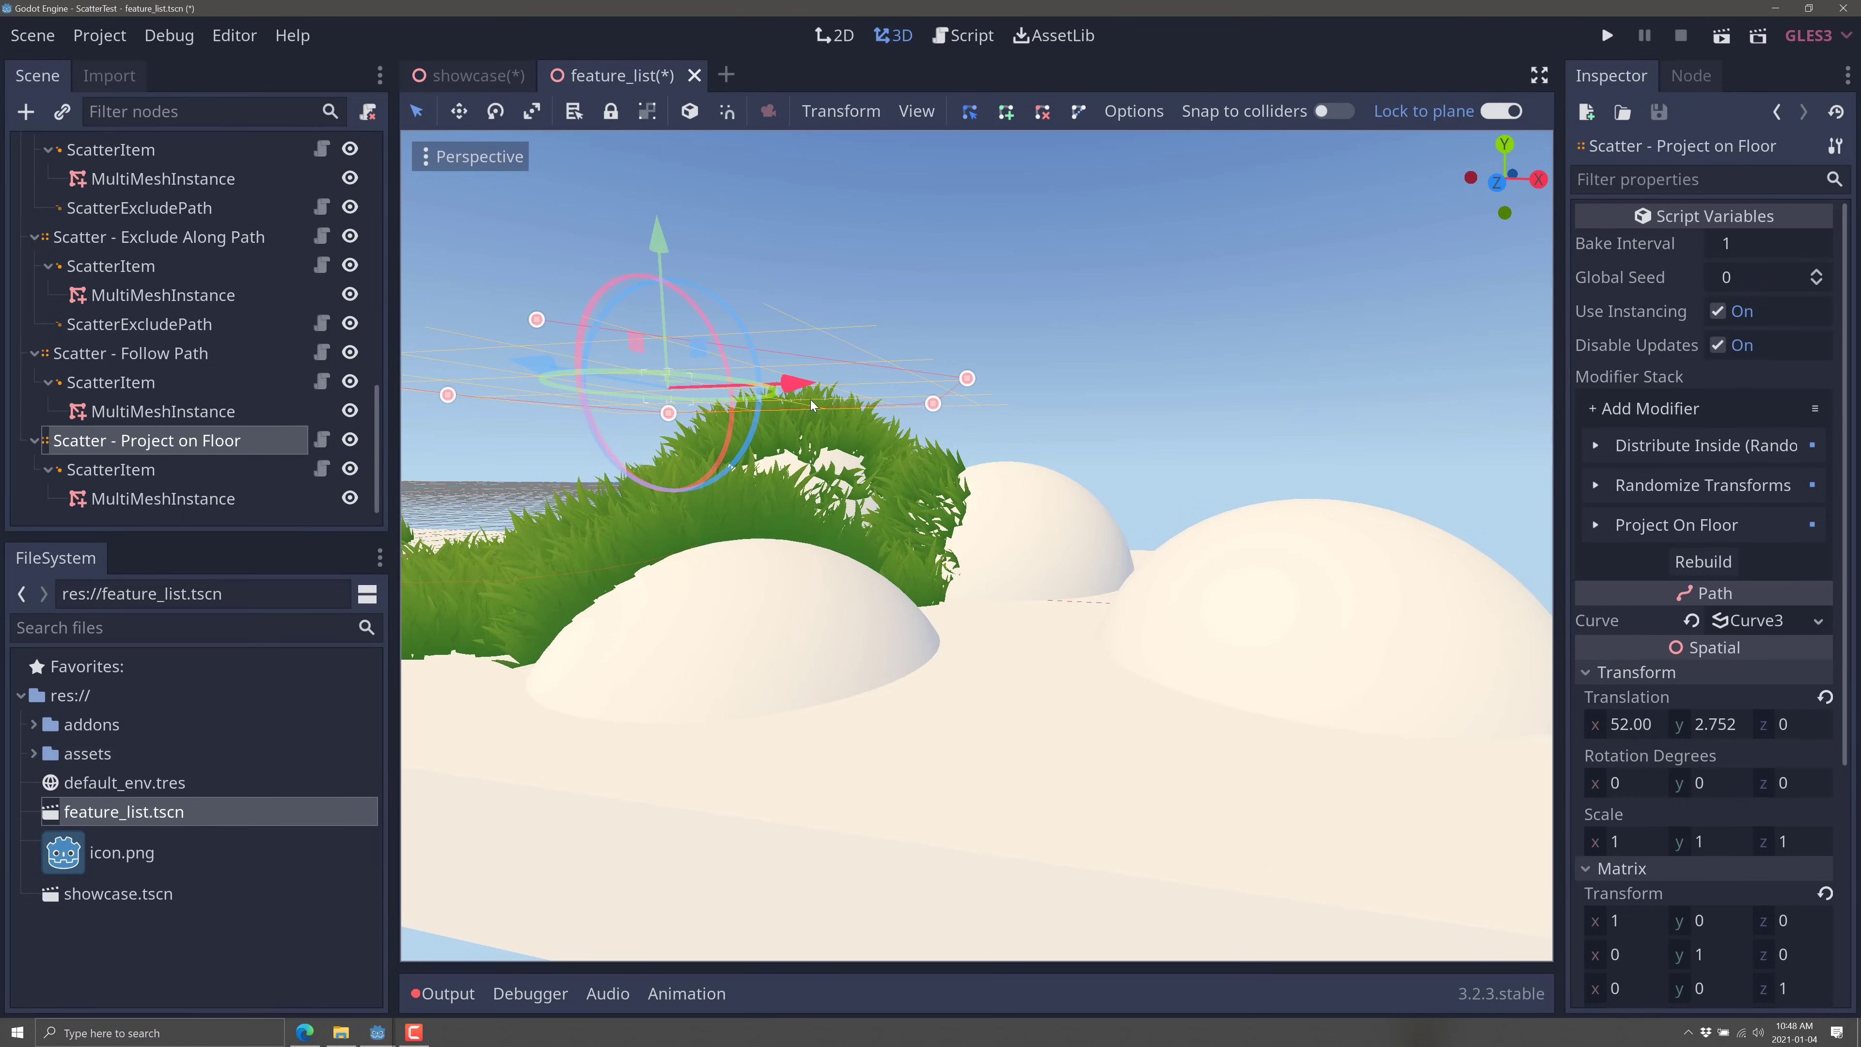
left_click_drag(1181, 446, 1274, 446)
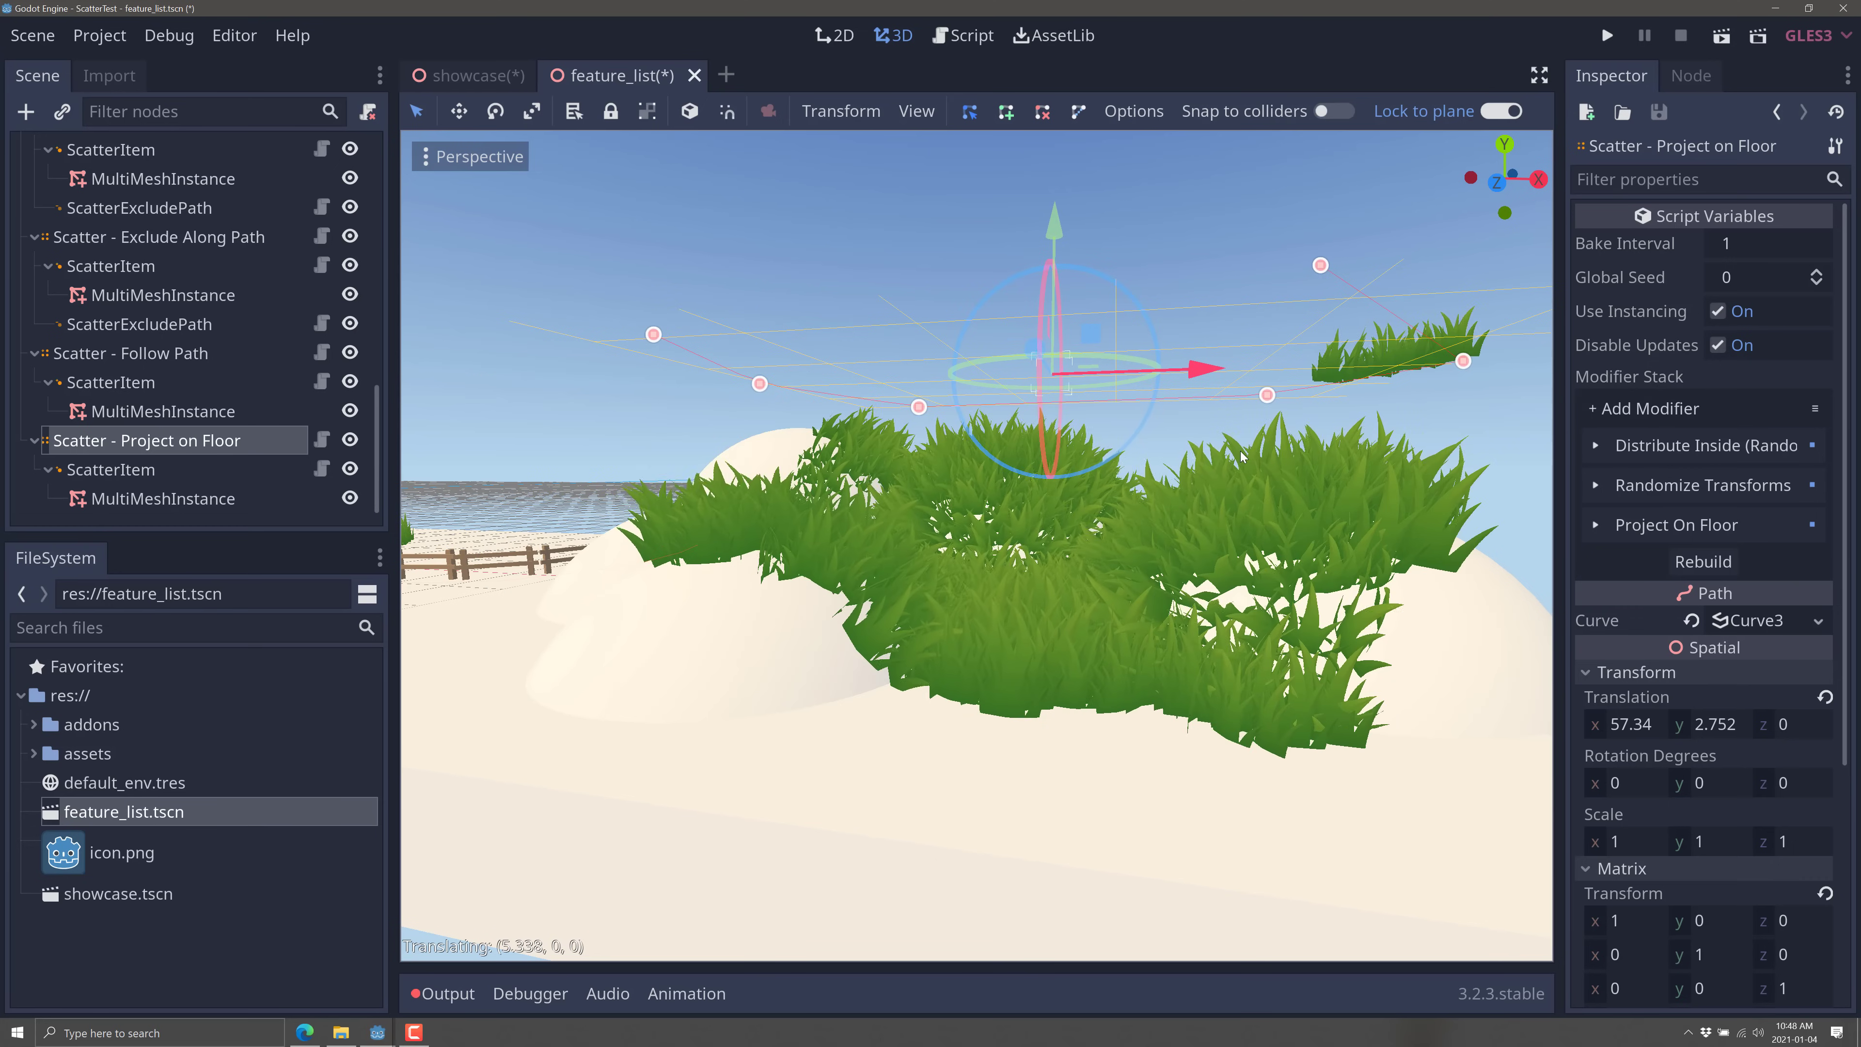
middle_click_drag(1274, 446, 1277, 469)
Step: Reposition the Scatter - Project on Floor node over the spheres at about X 56.53
right_click_drag(592, 469, 592, 545)
key("s")
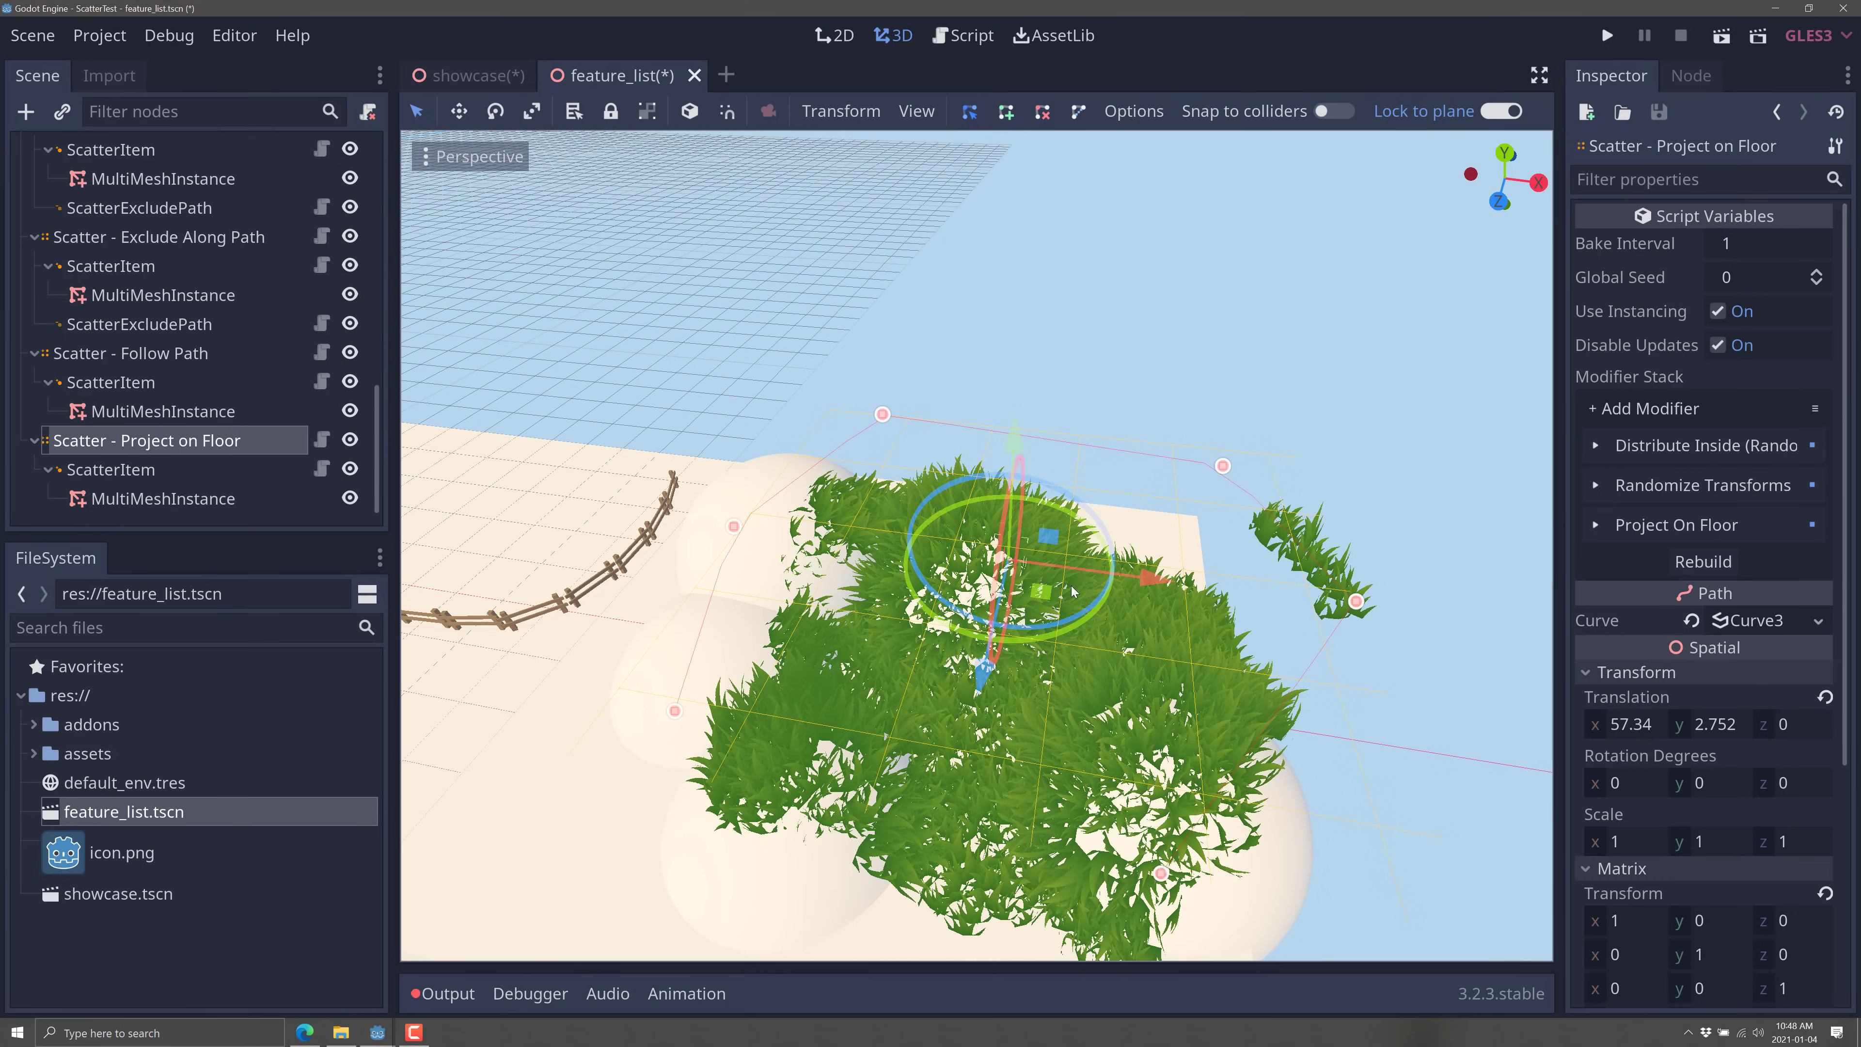
left_click_drag(1132, 579, 1112, 664)
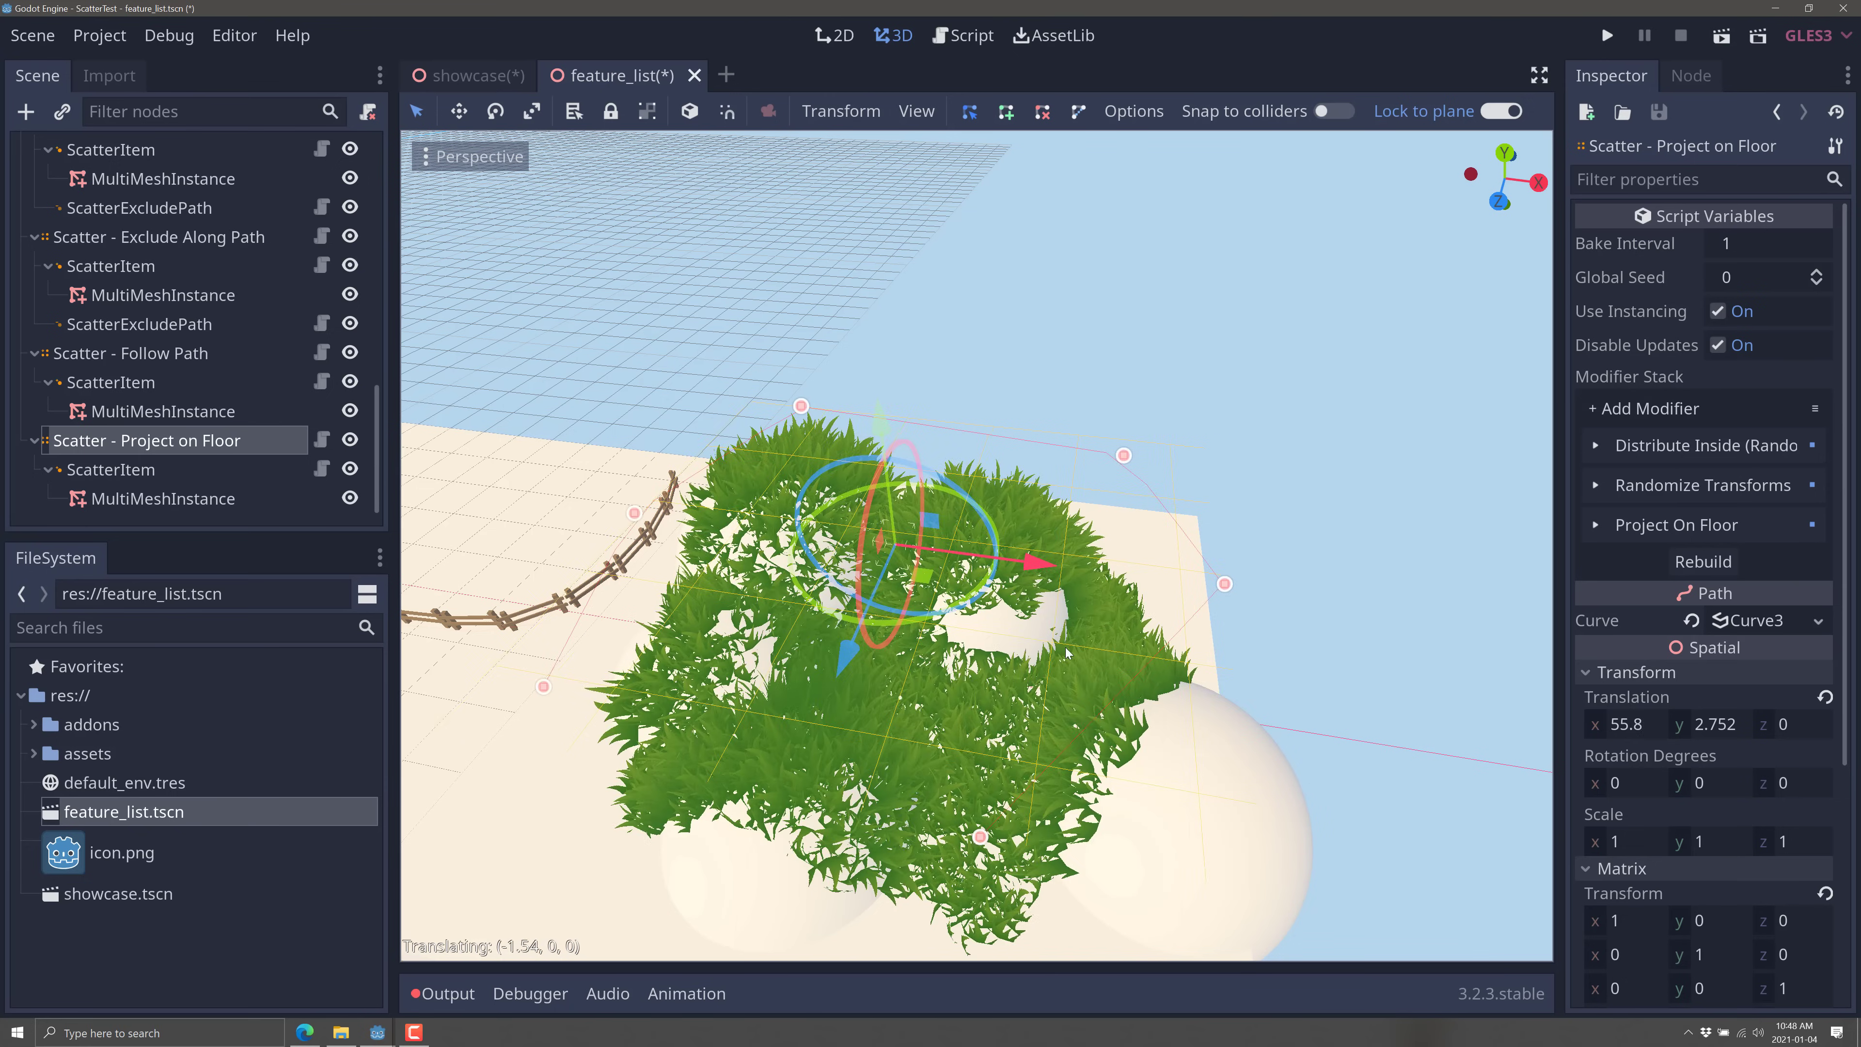
left_click_drag(1066, 652, 1023, 650)
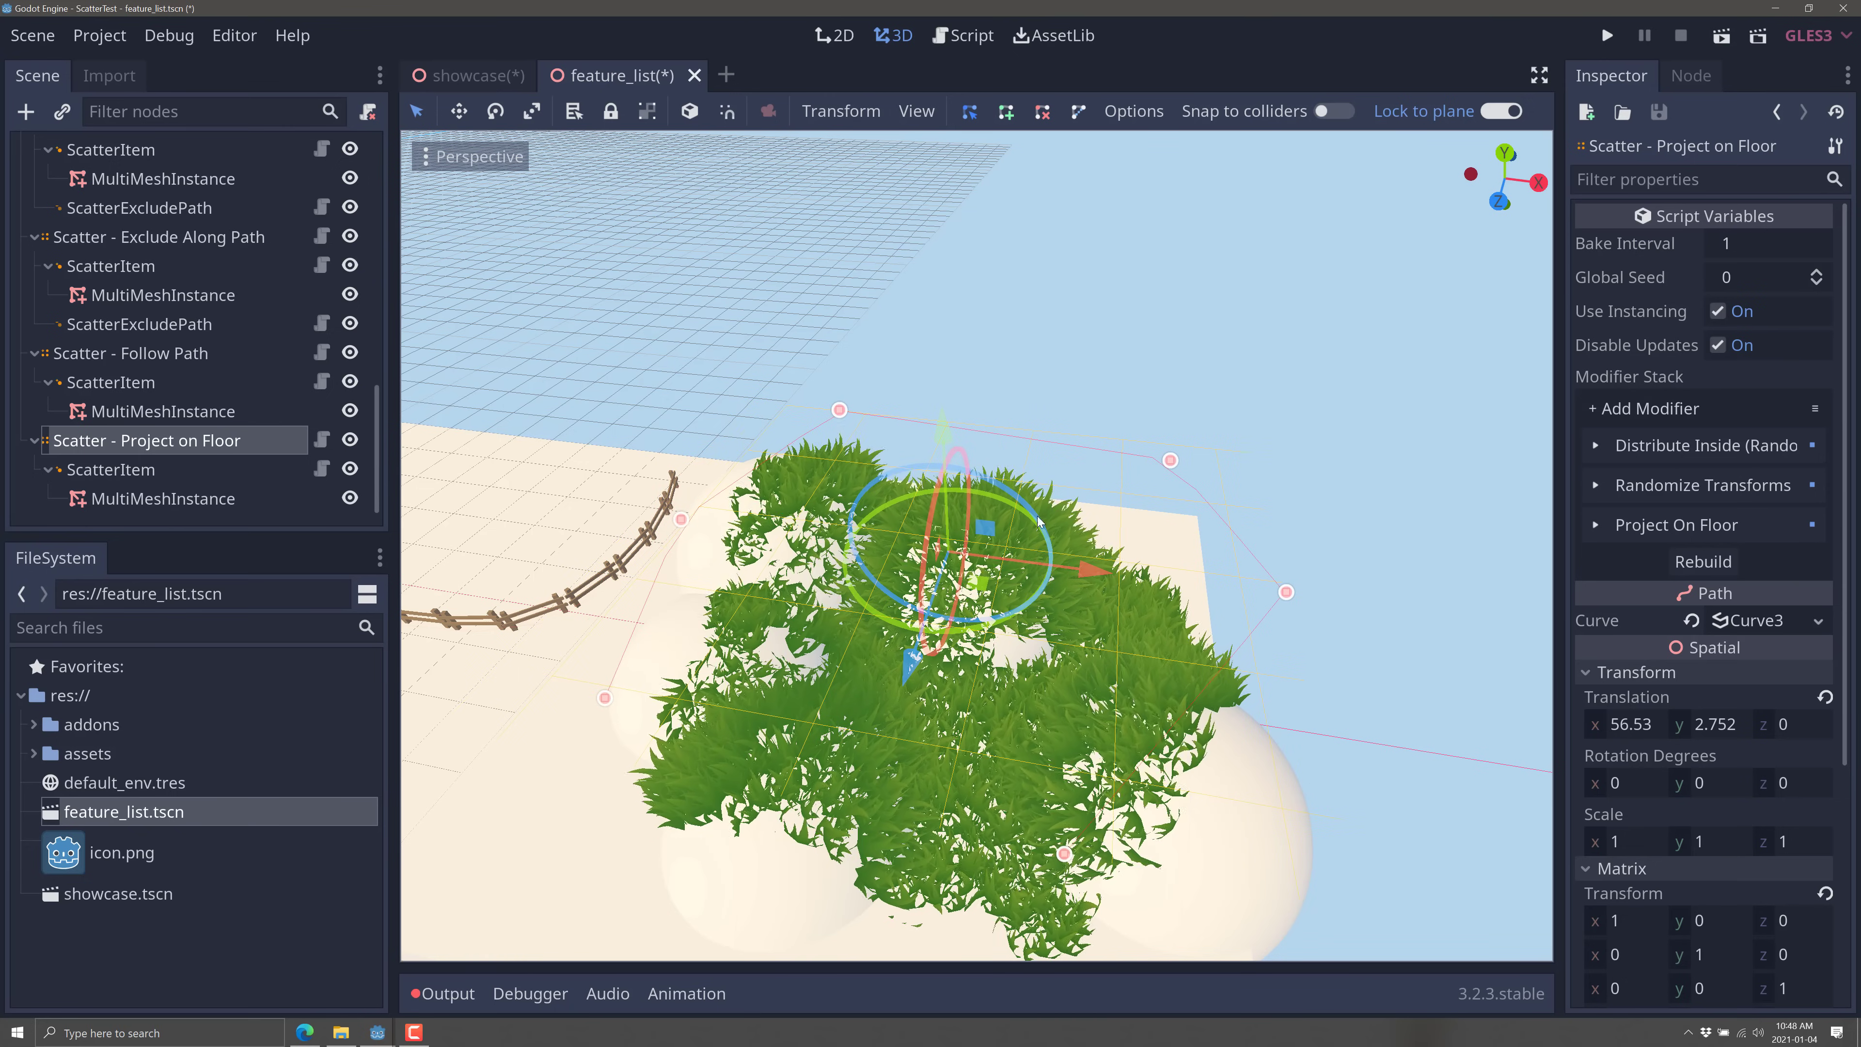
Step: Look back over the scene's grass areas with the path and circle exclusions
right_click_drag(977, 546, 1052, 515)
key("f")
key("s")
key("w")
key("w")
key("w")
key("d")
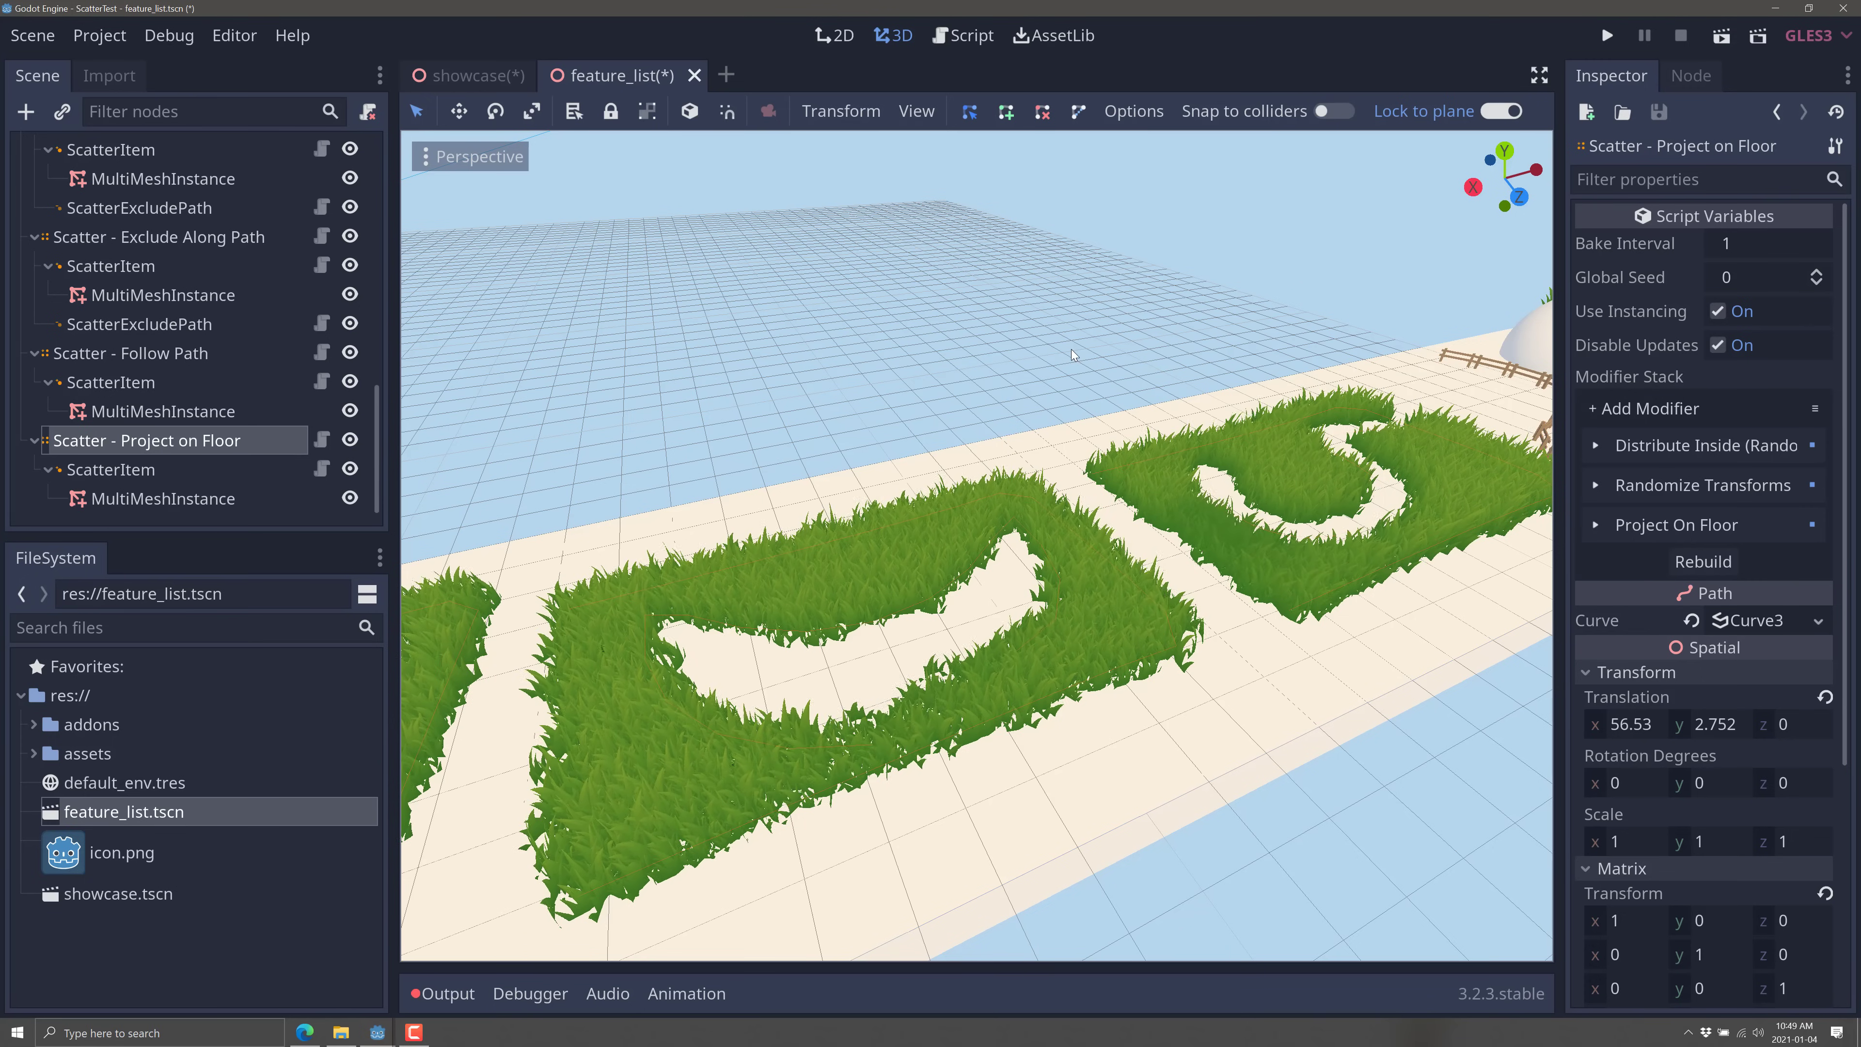
right_click_drag(1098, 400, 1044, 384)
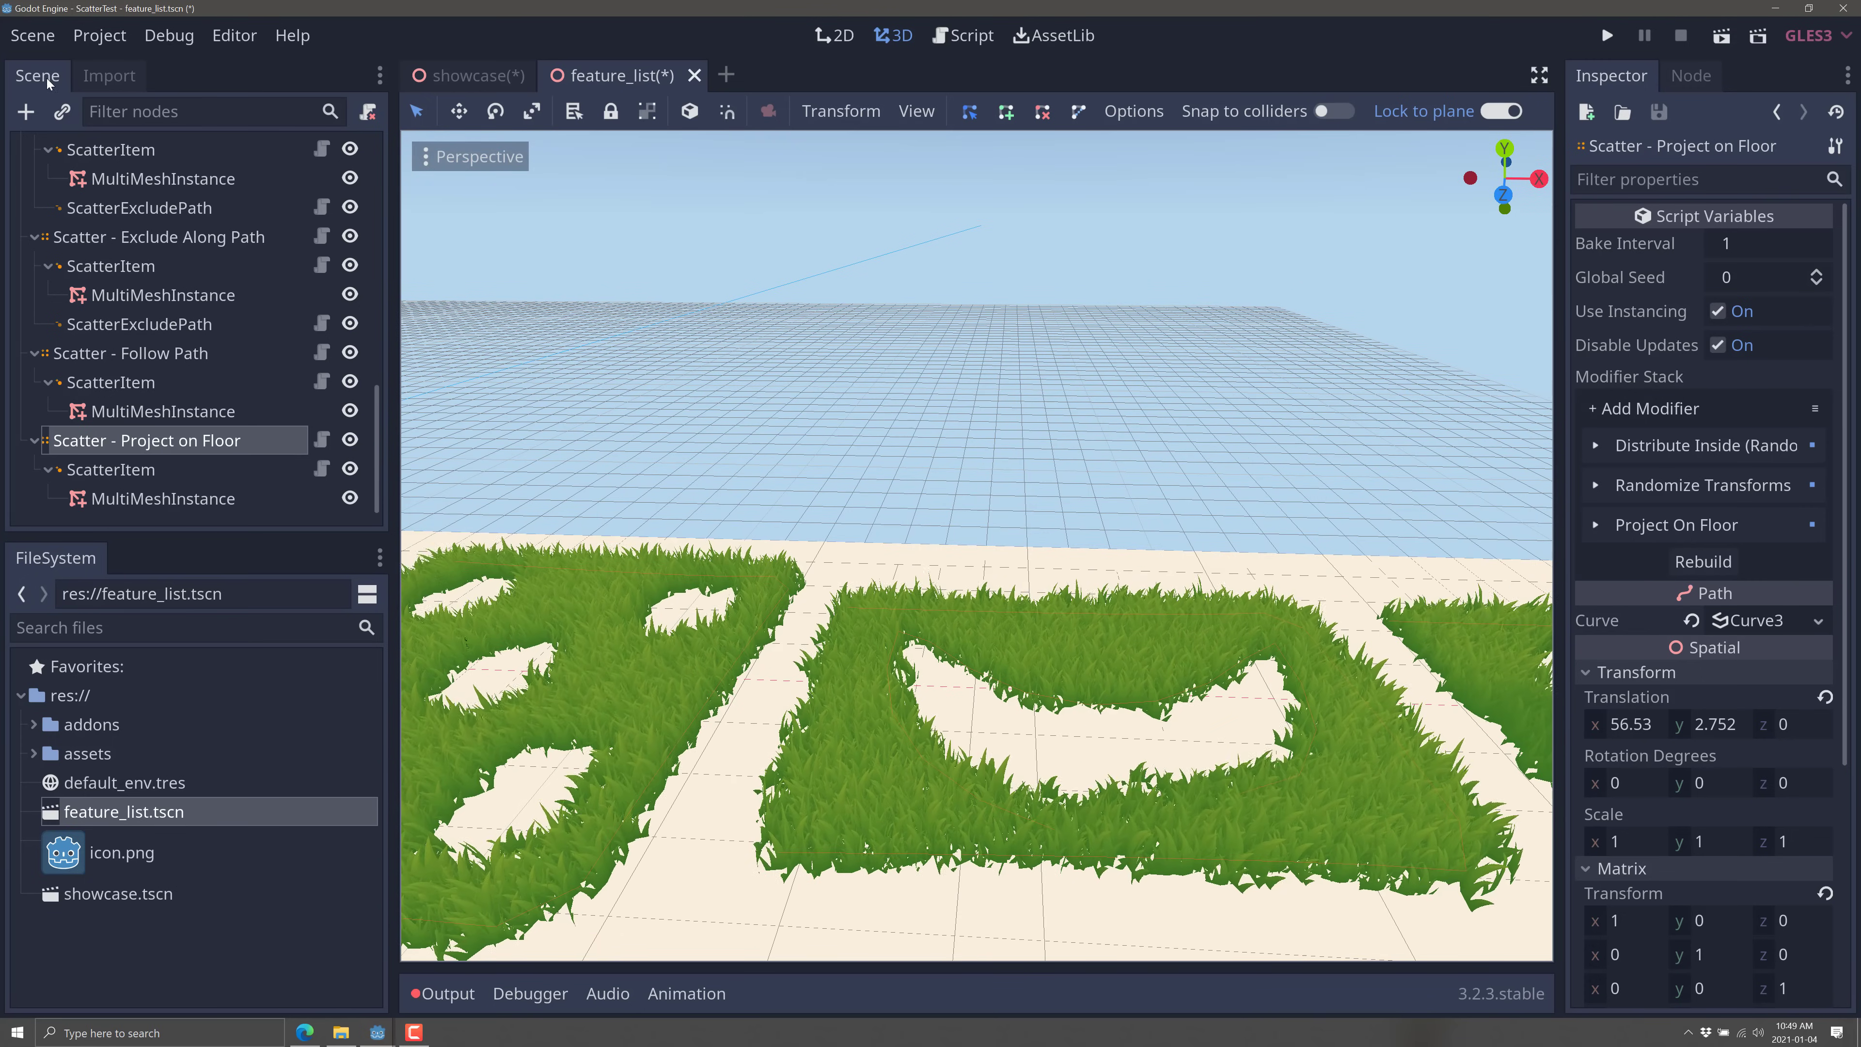
Step: Search the available node types for "scat" to view the Scatter nodes without creating one
left_click(26, 111)
type("scat")
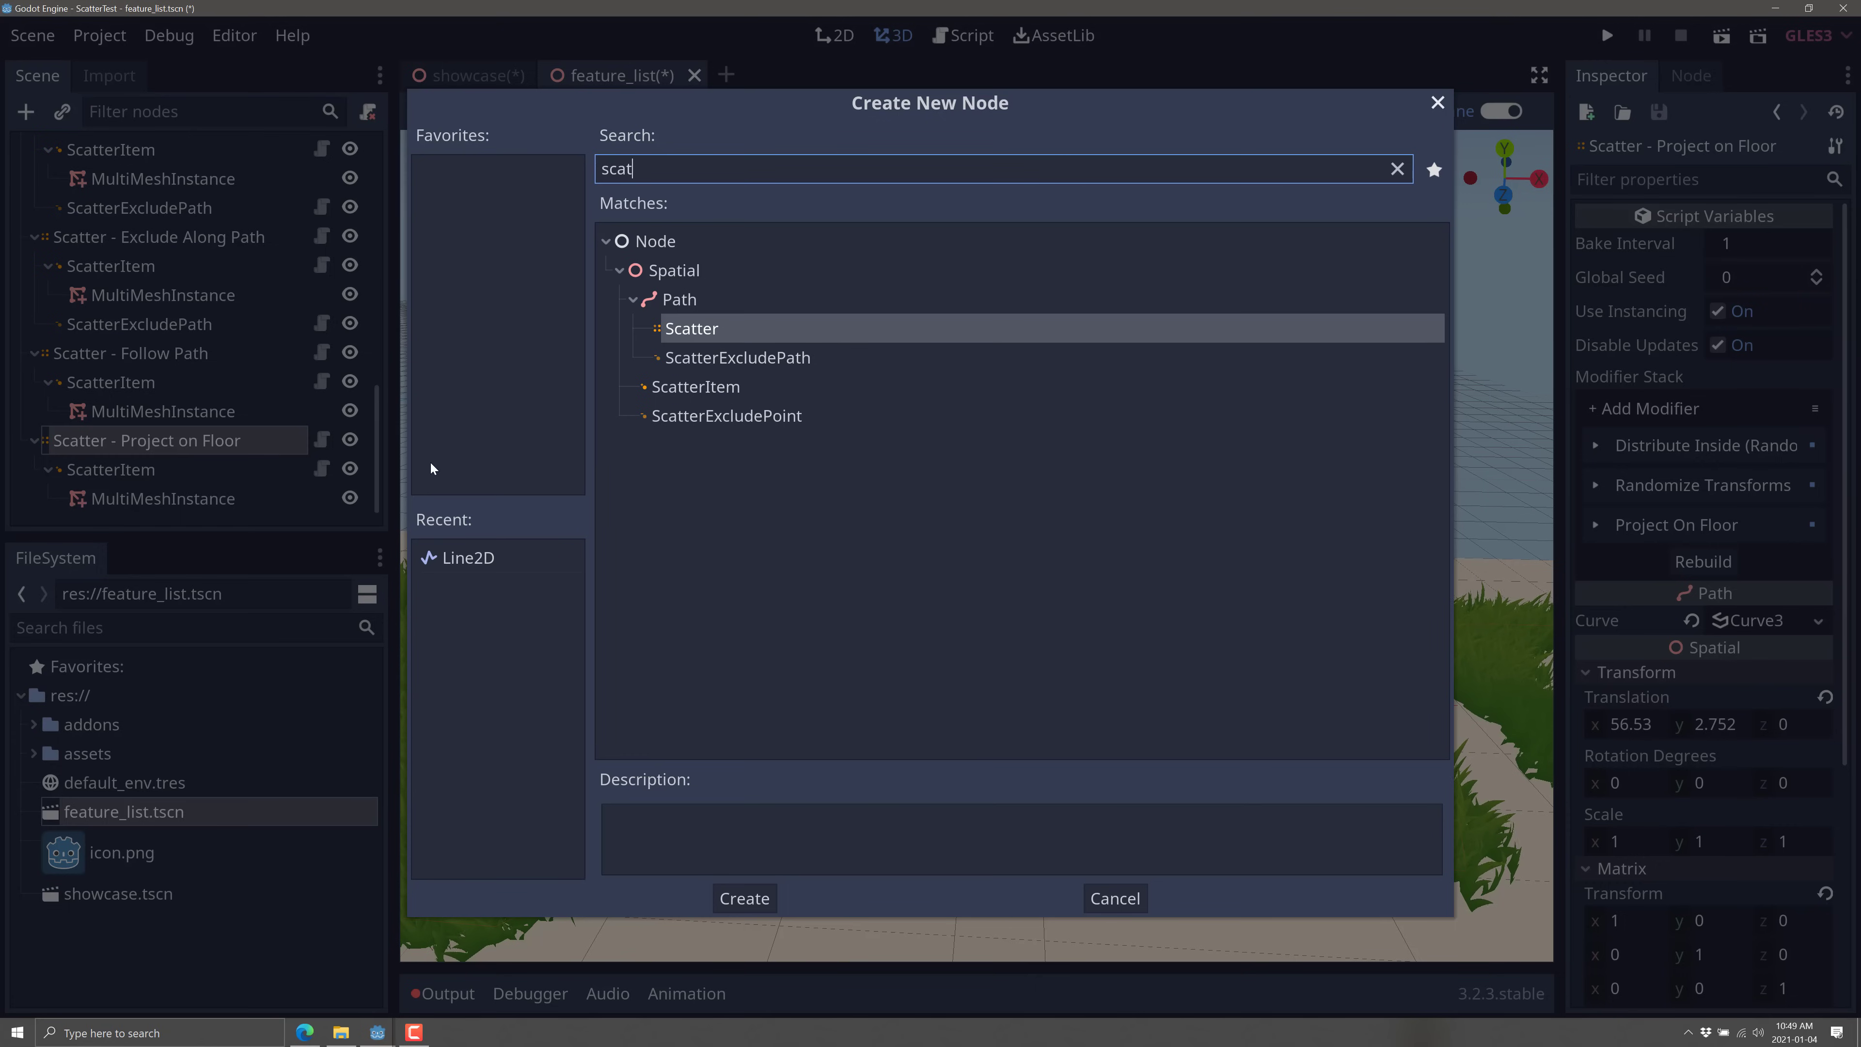
key("Escape")
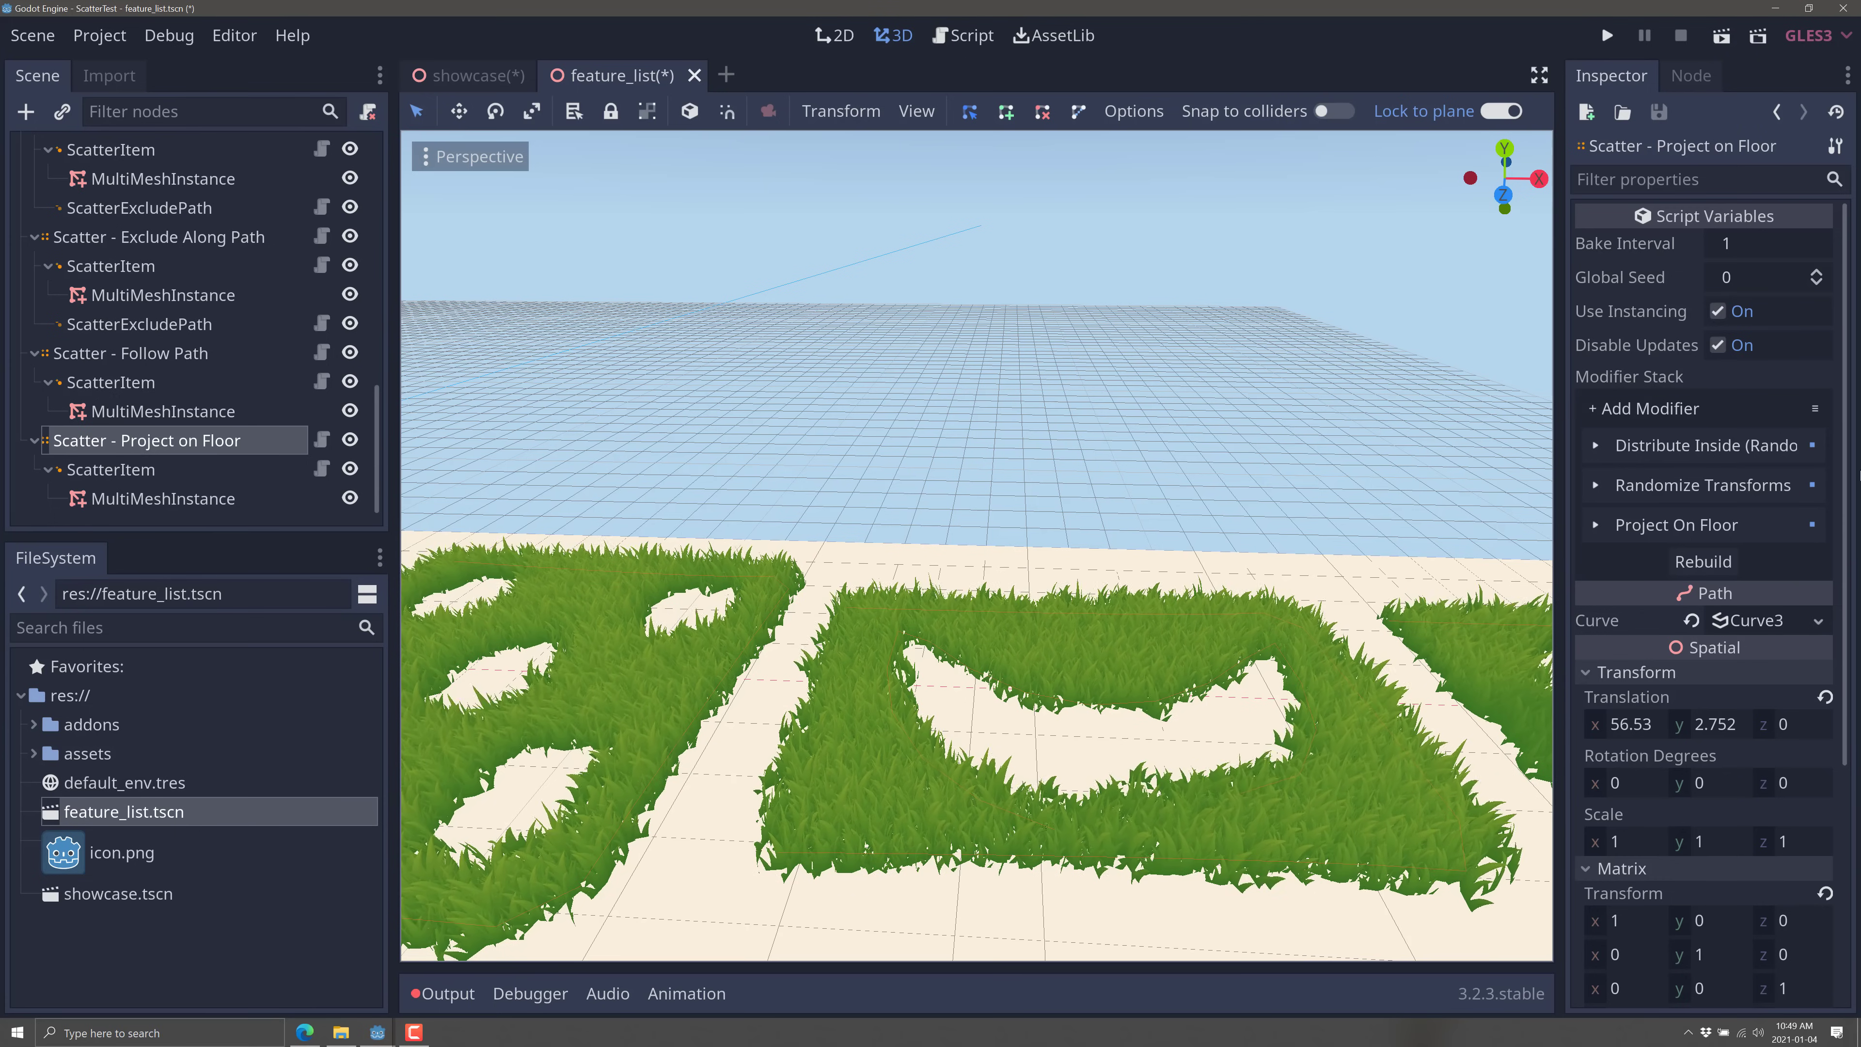
Step: Look over the modifiers that can be added to the Scatter - Project on Floor stack without adding one
mouse_move(1688, 448)
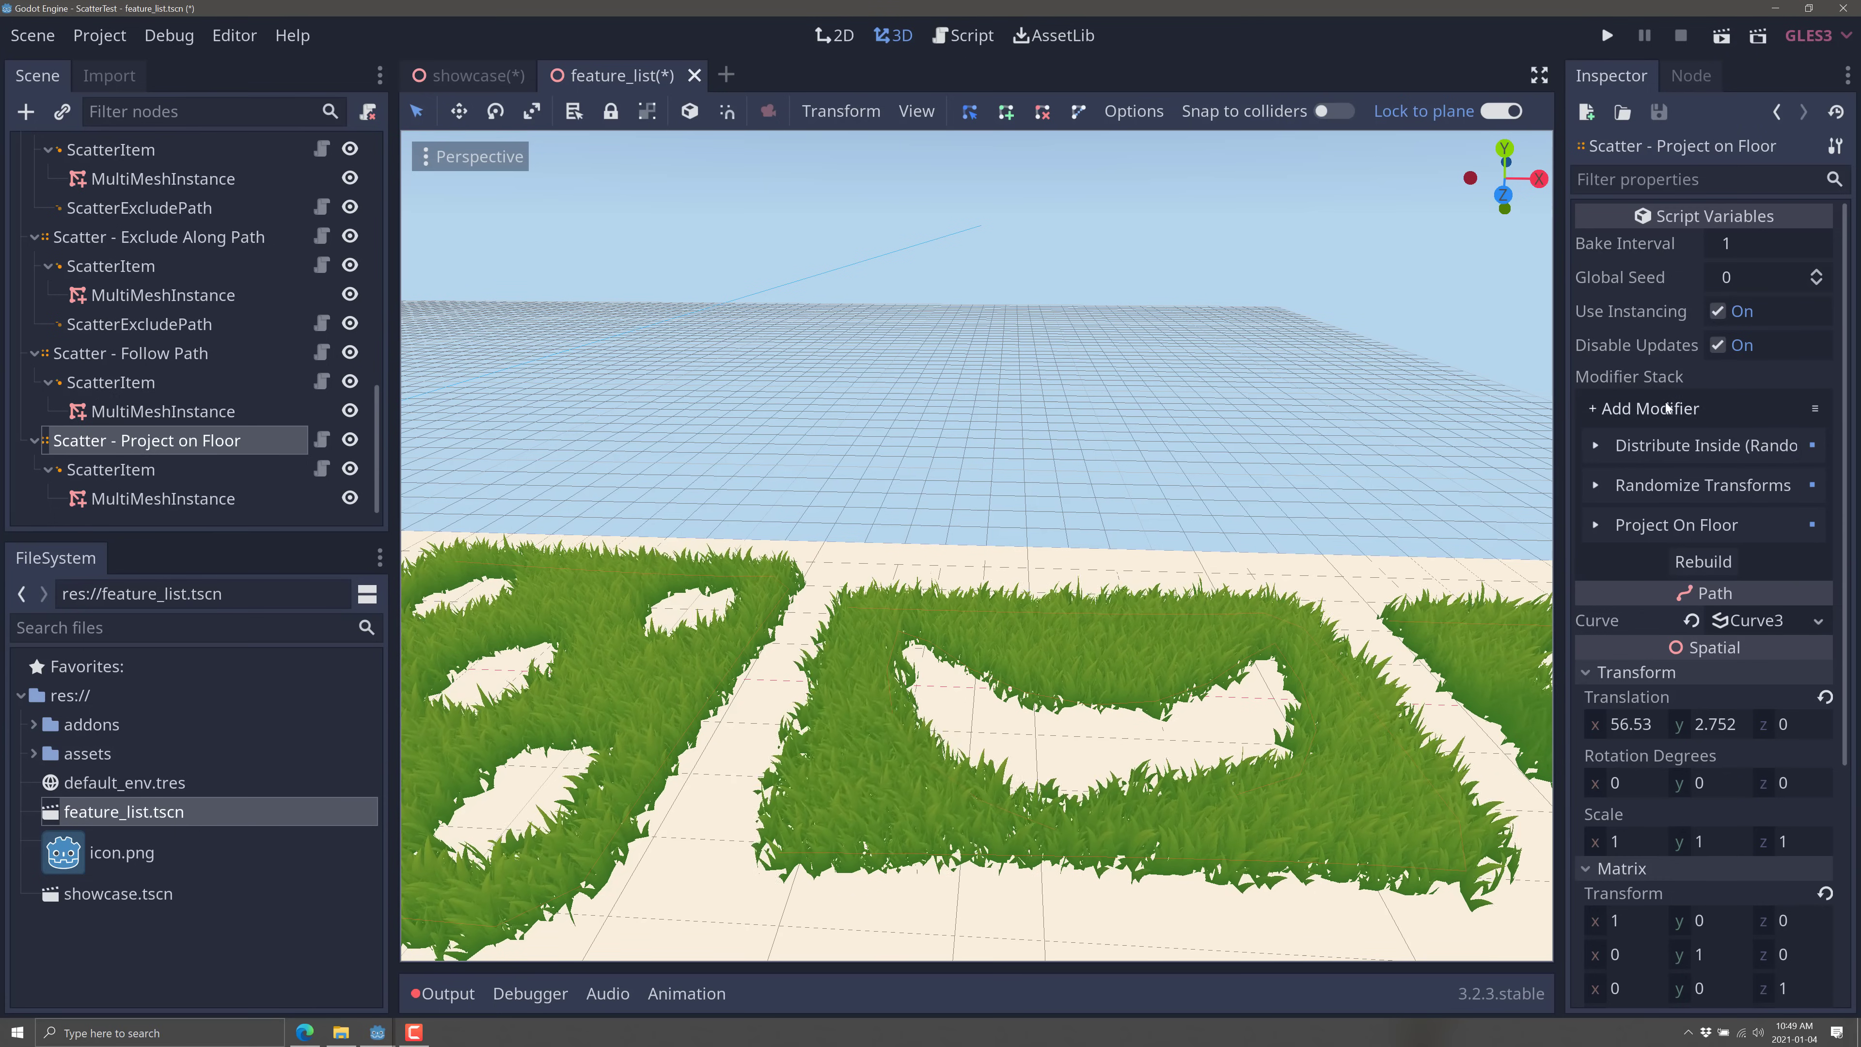
left_click(1595, 412)
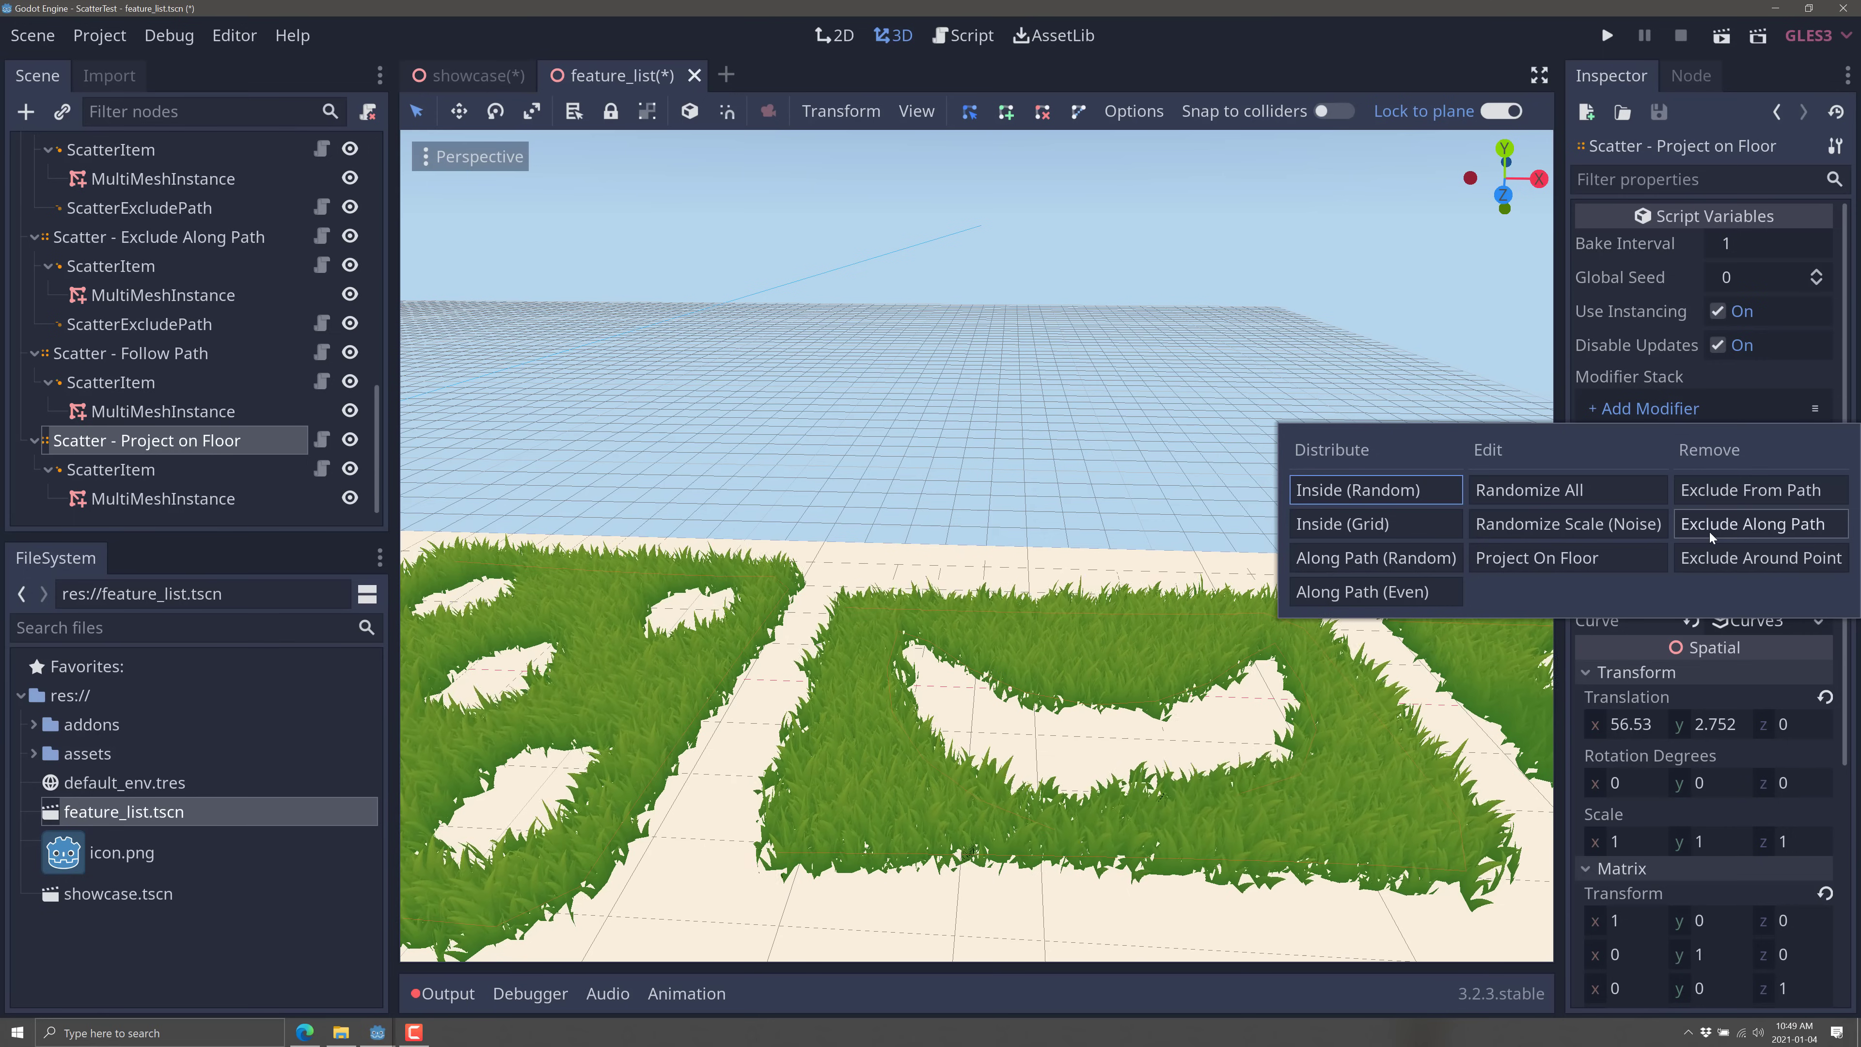
left_click(1450, 383)
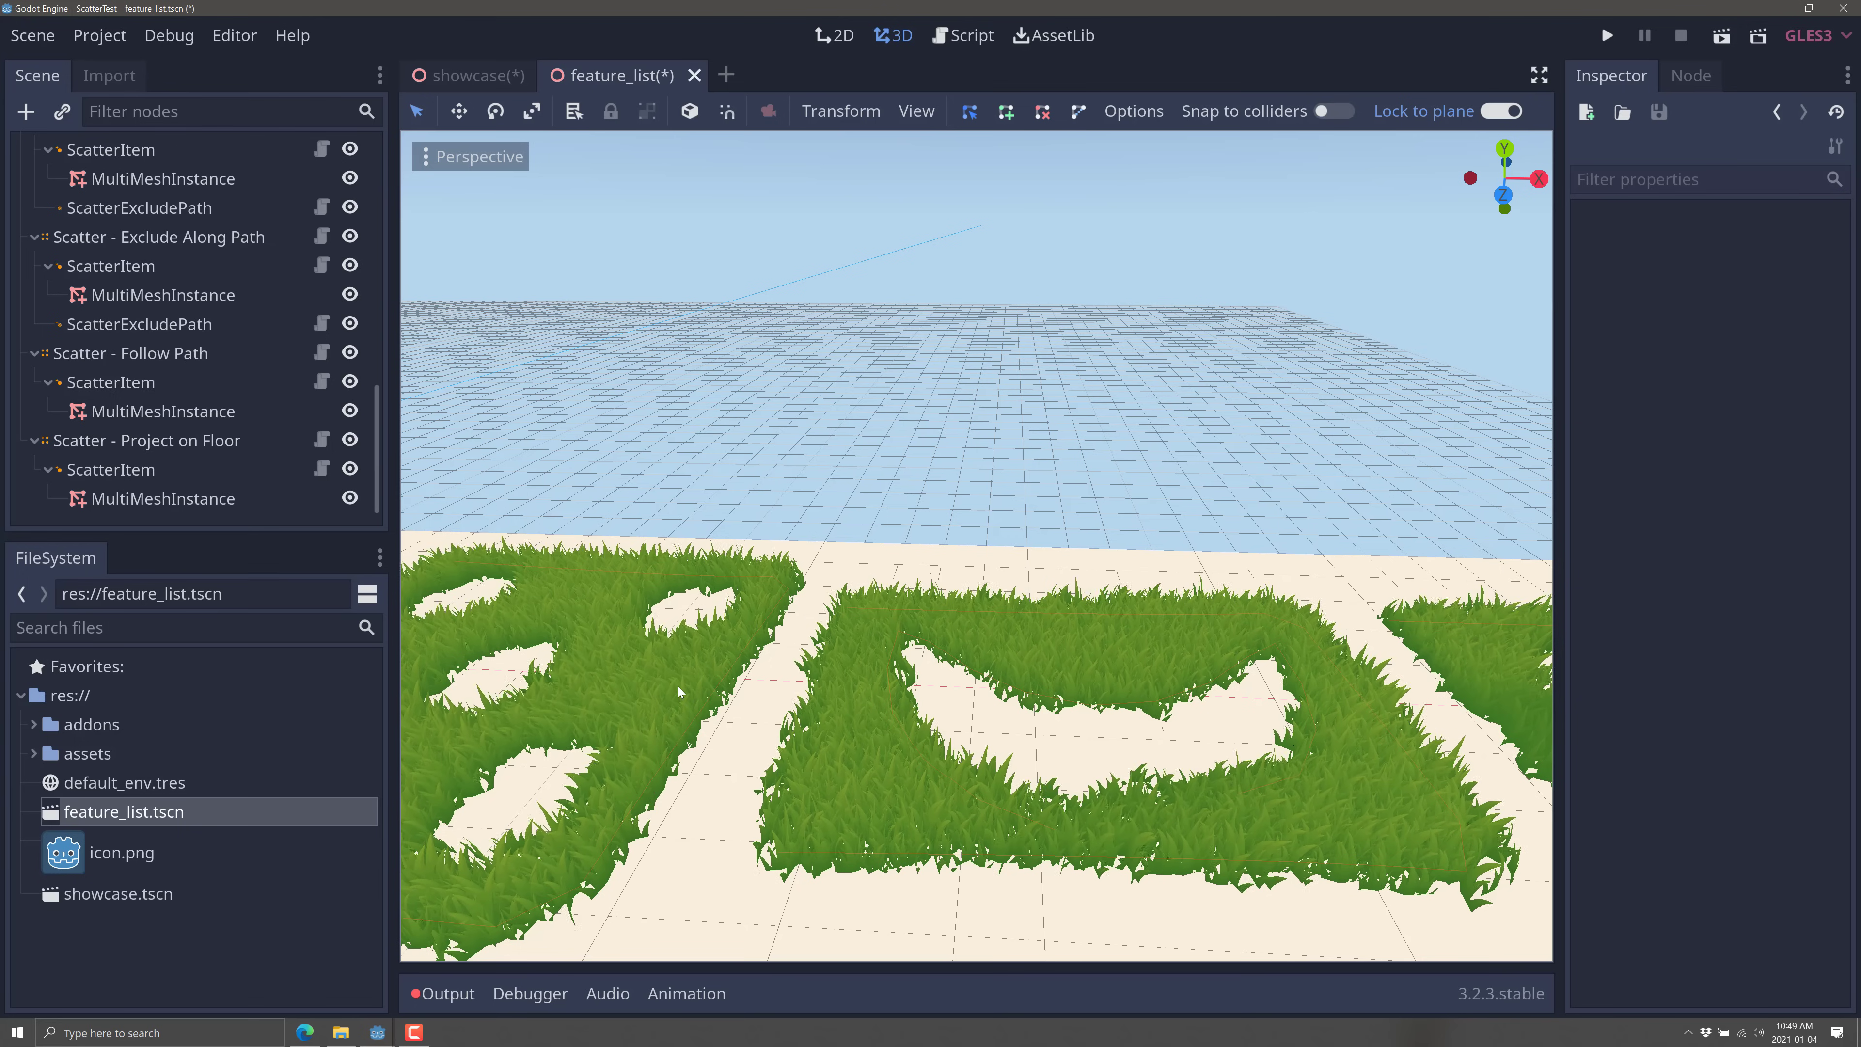
Step: Nudge the Scatter - Exclude Along Path node to X 35.69, Z -0.236
left_click(167, 234)
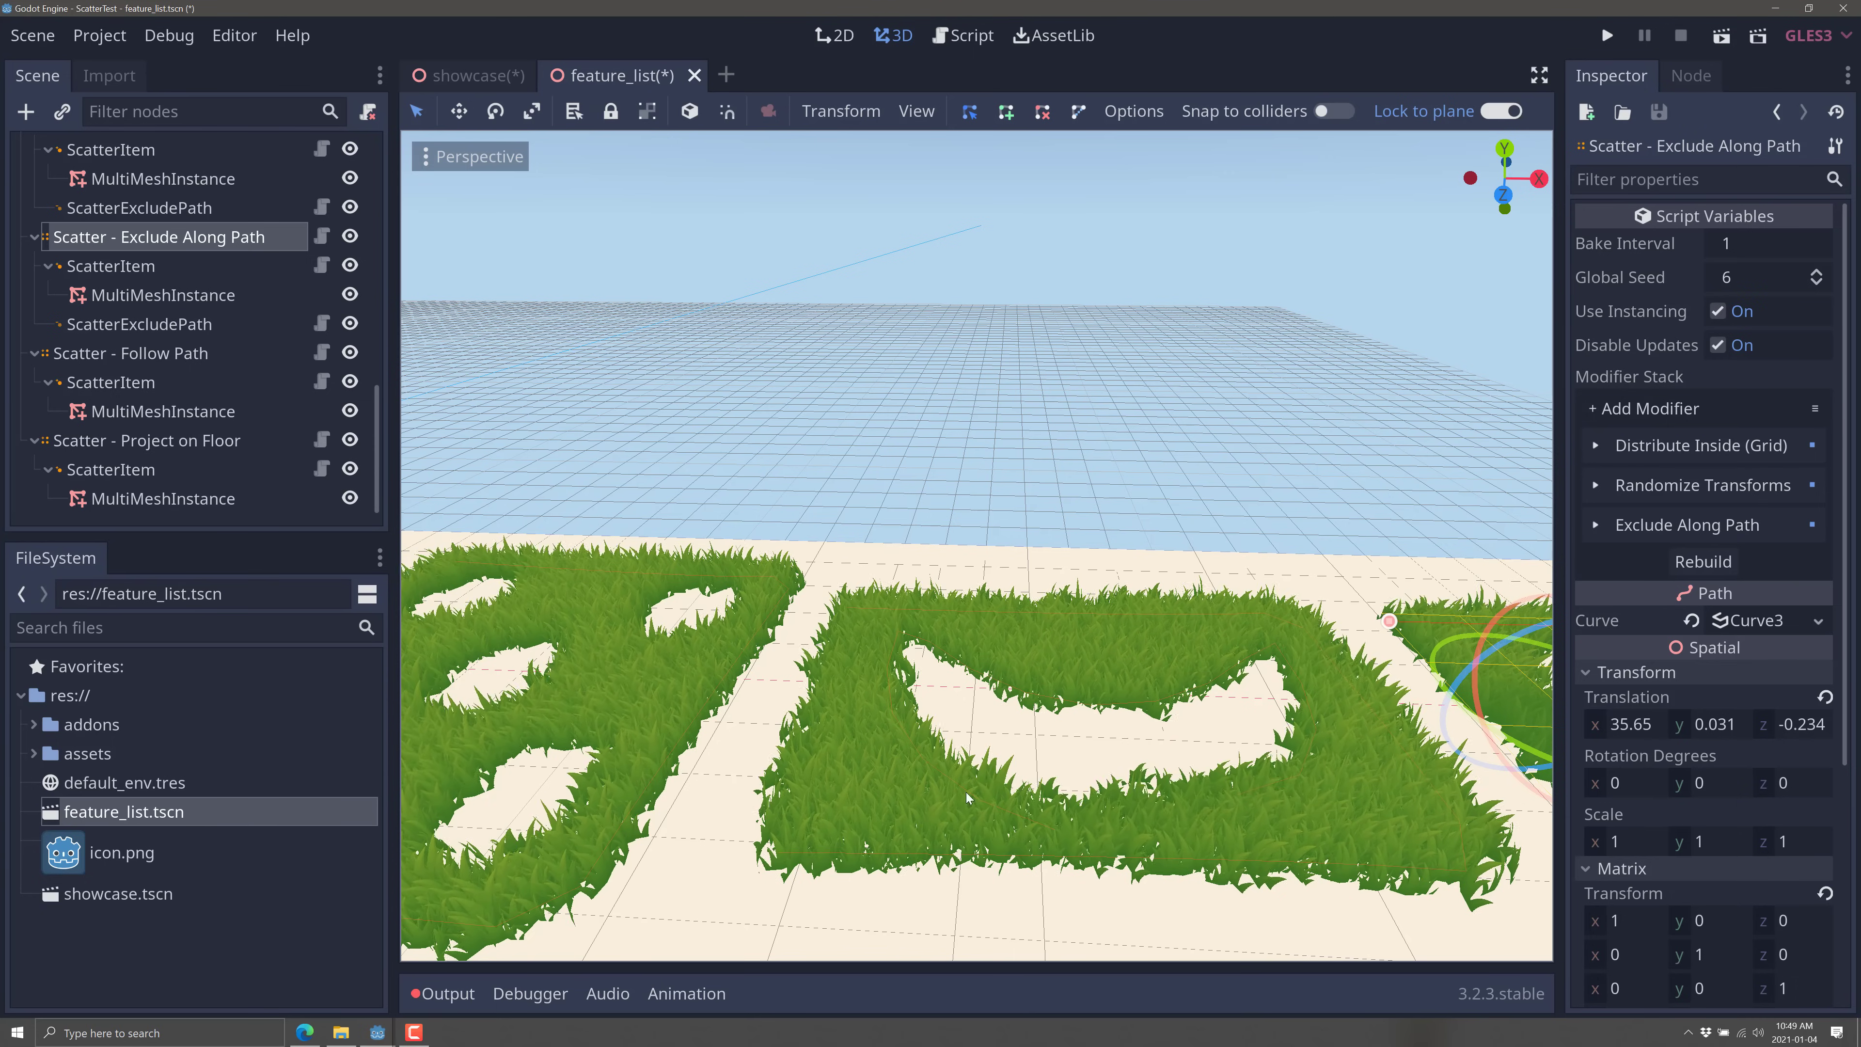
left_click_drag(1438, 674, 1440, 674)
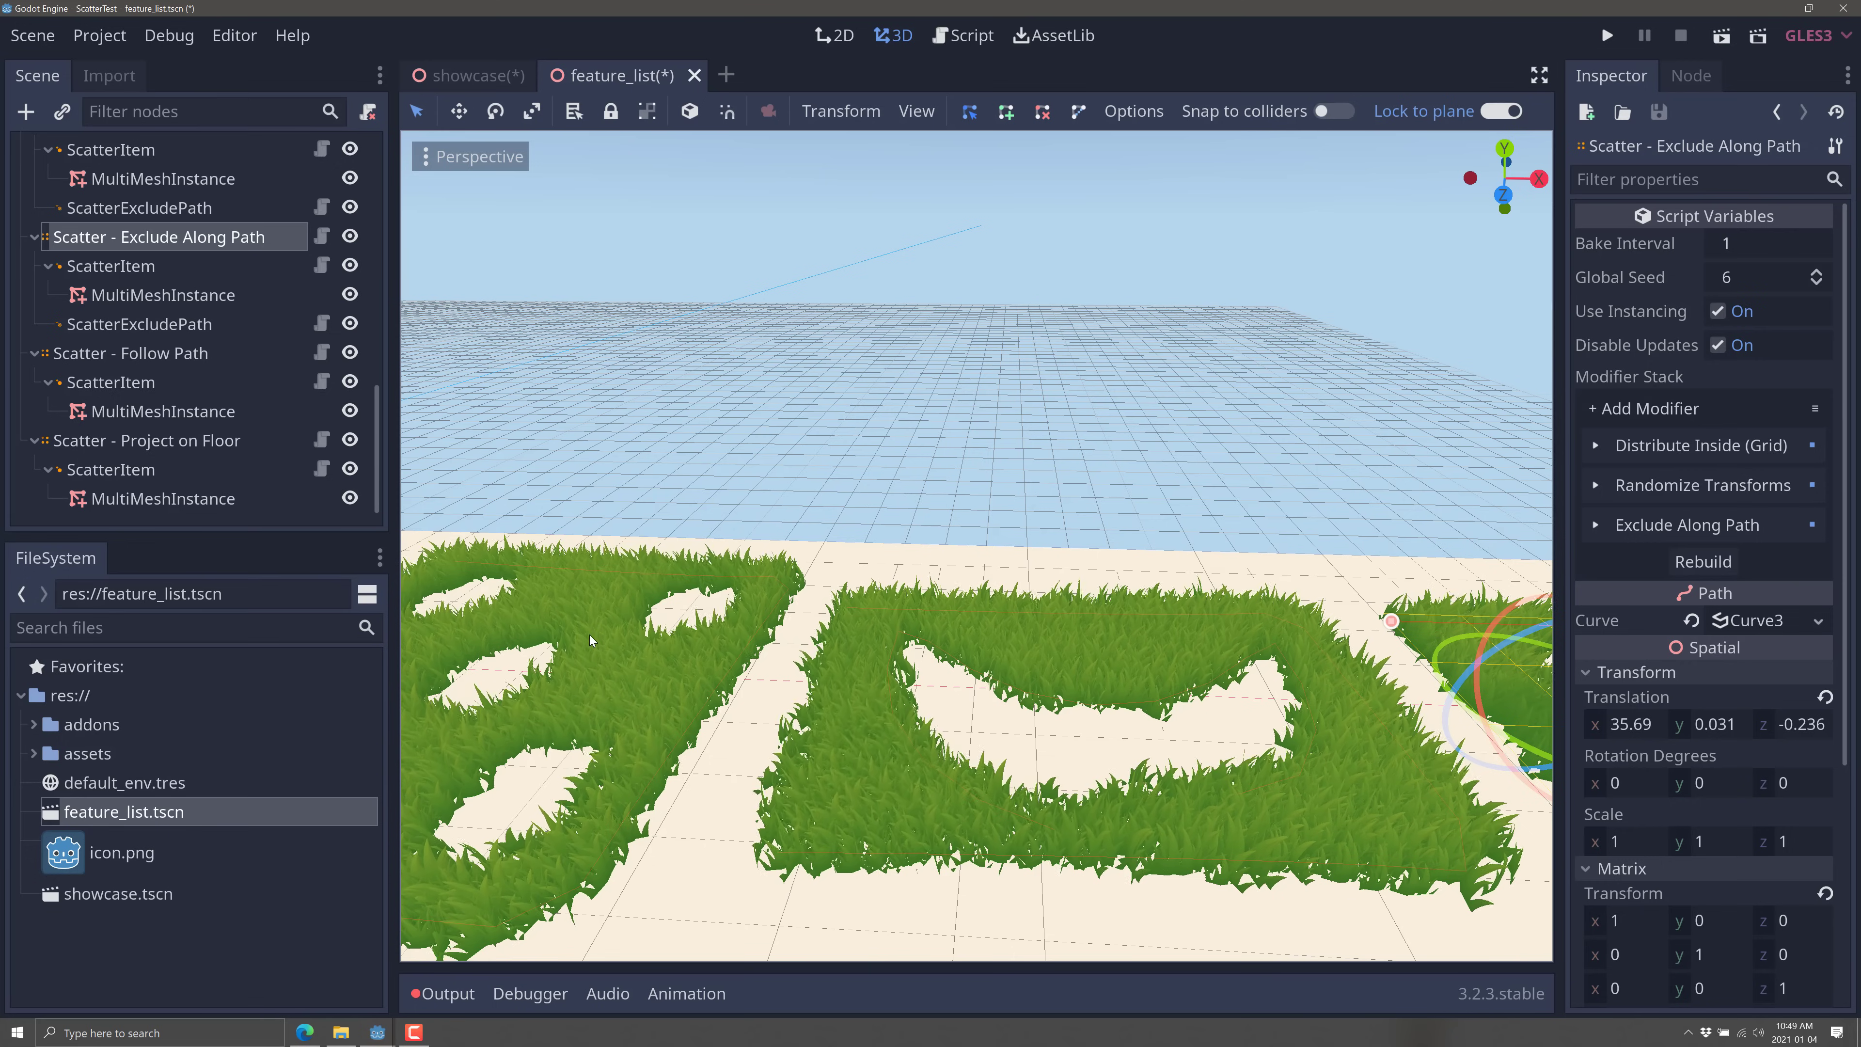
Step: Inspect the modifier stacks and child nodes of the Scatter - Exclude Circle Child and Scatter - Exclude Inside Path nodes
left_click(775, 616)
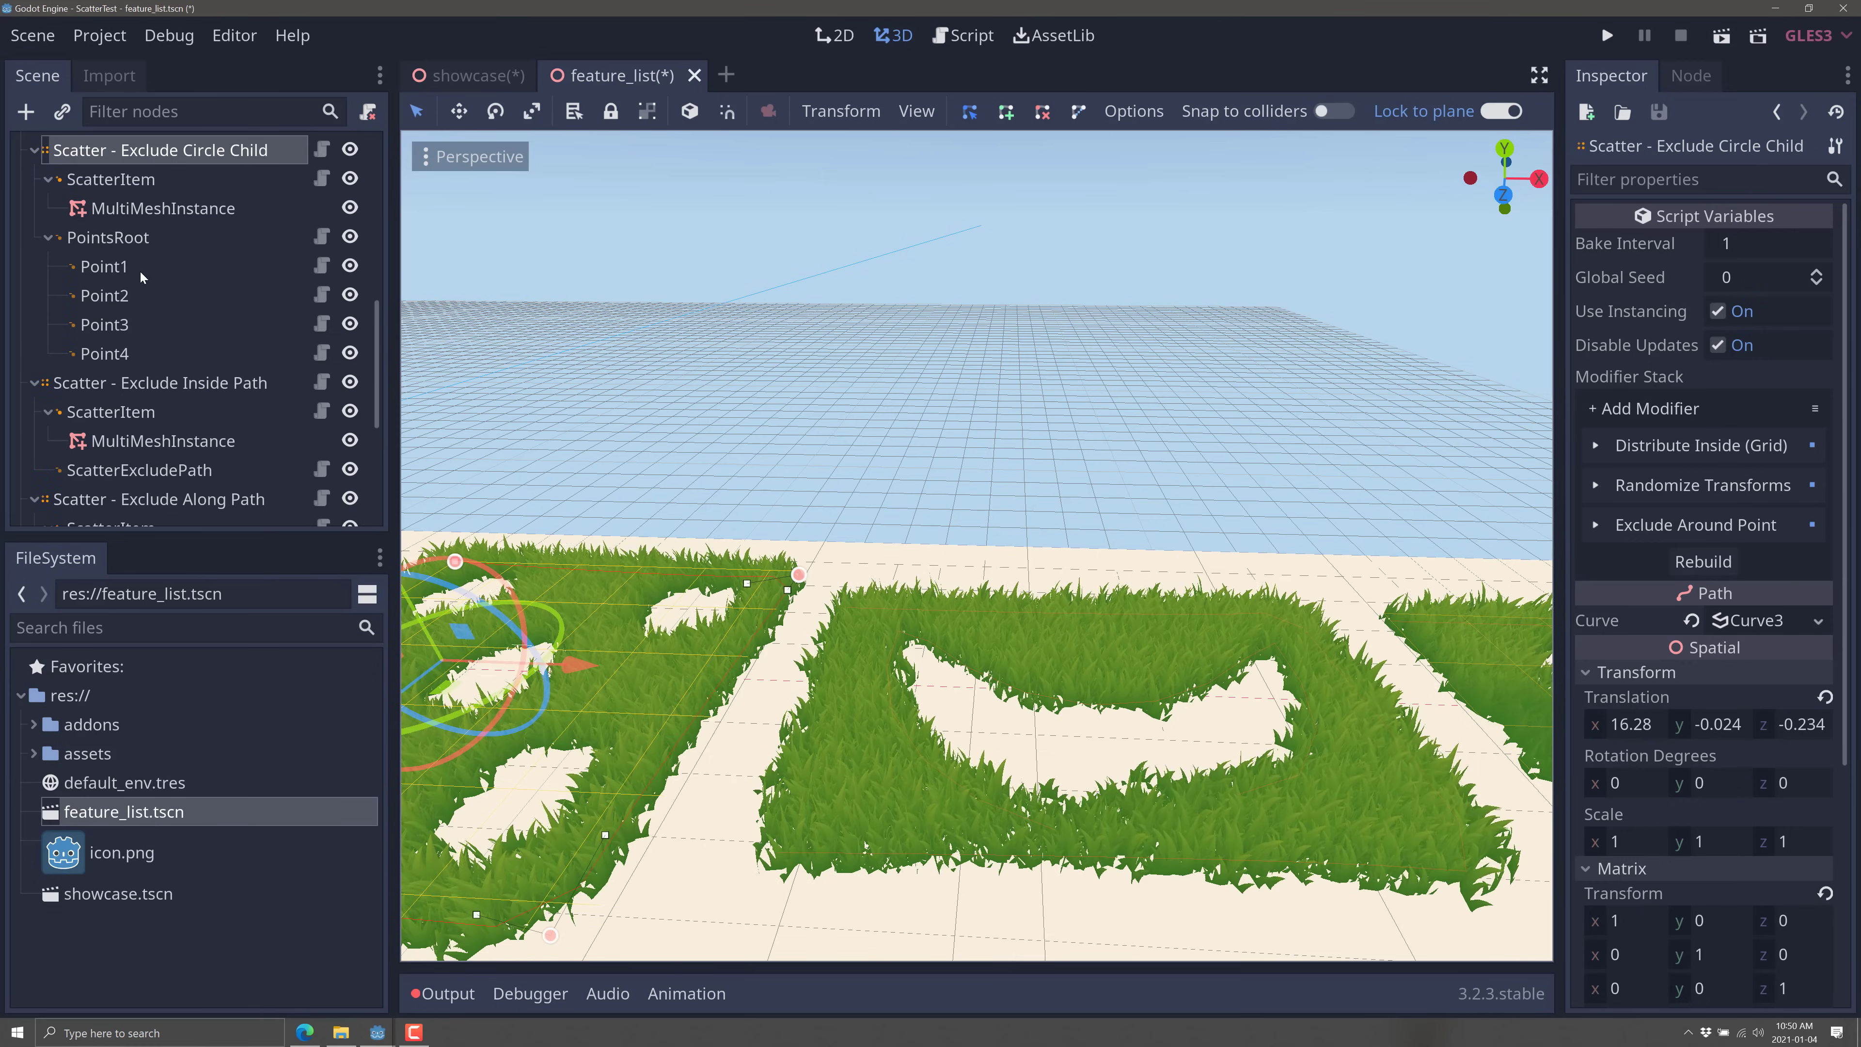
scroll(209, 363, "up", 1)
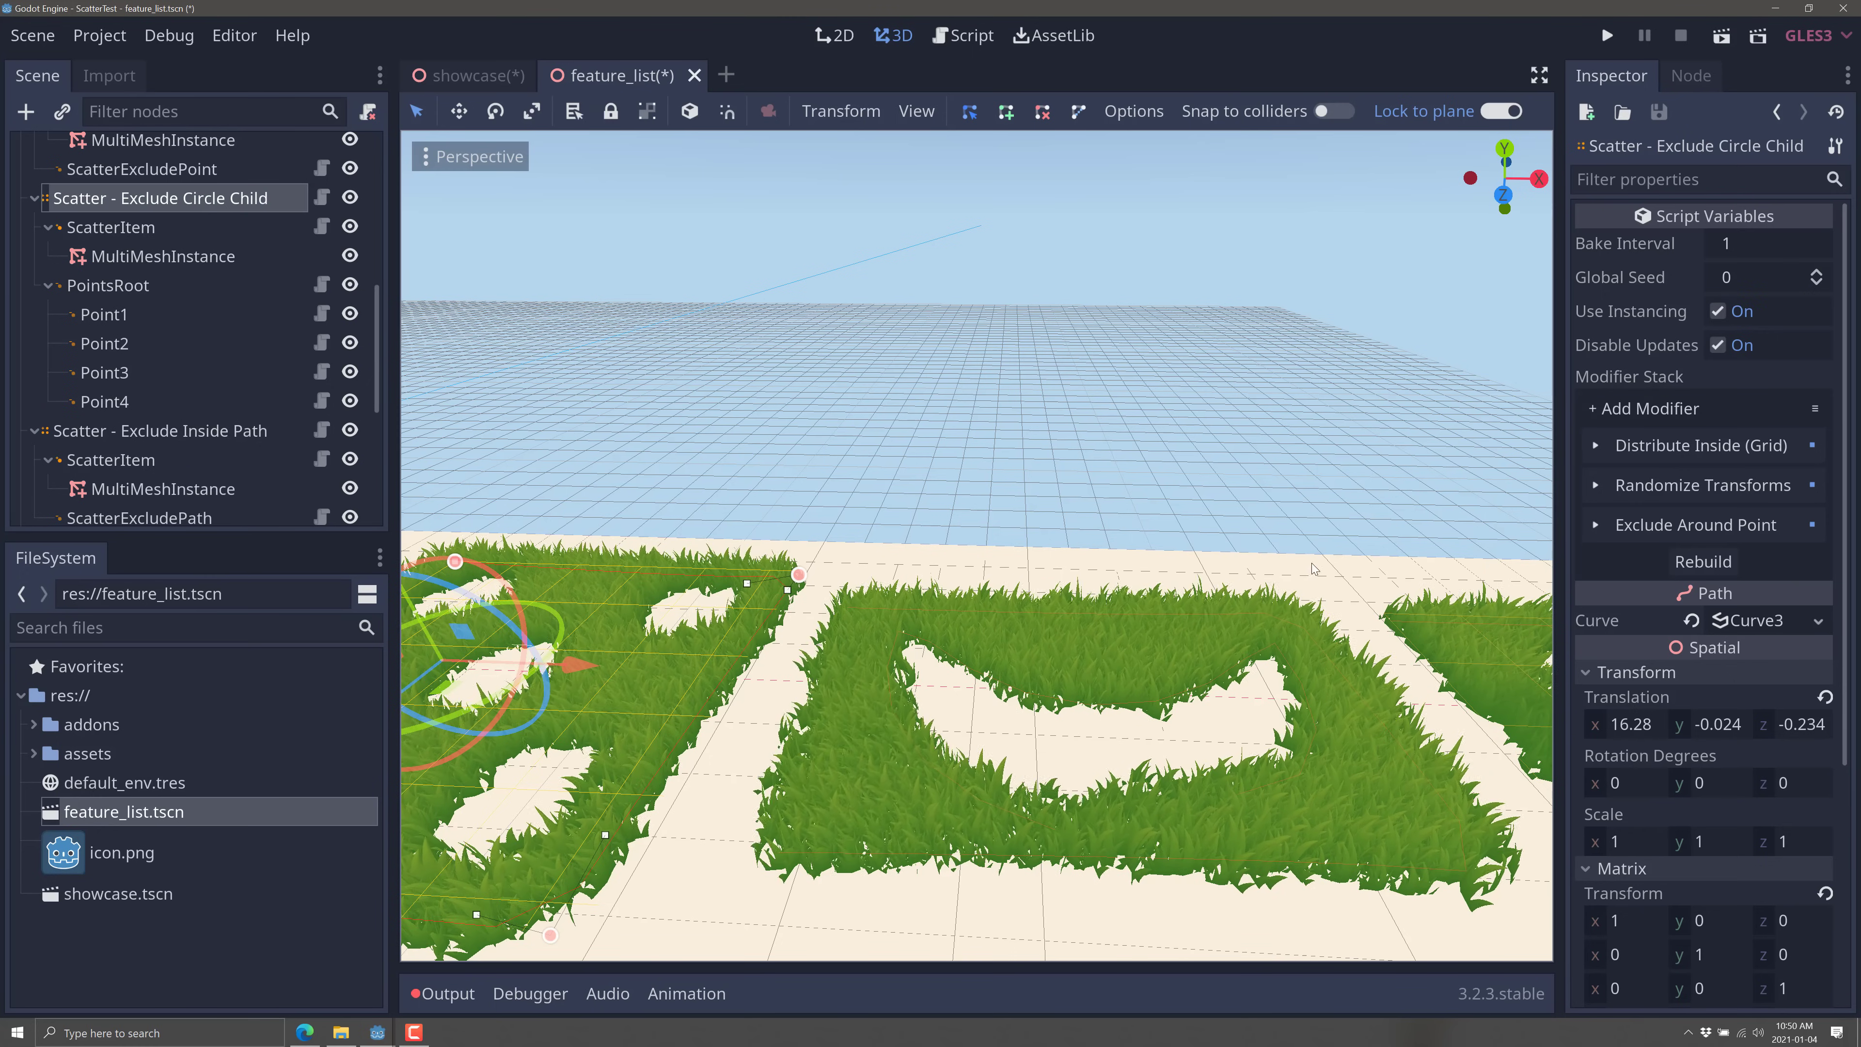
left_click(1396, 734)
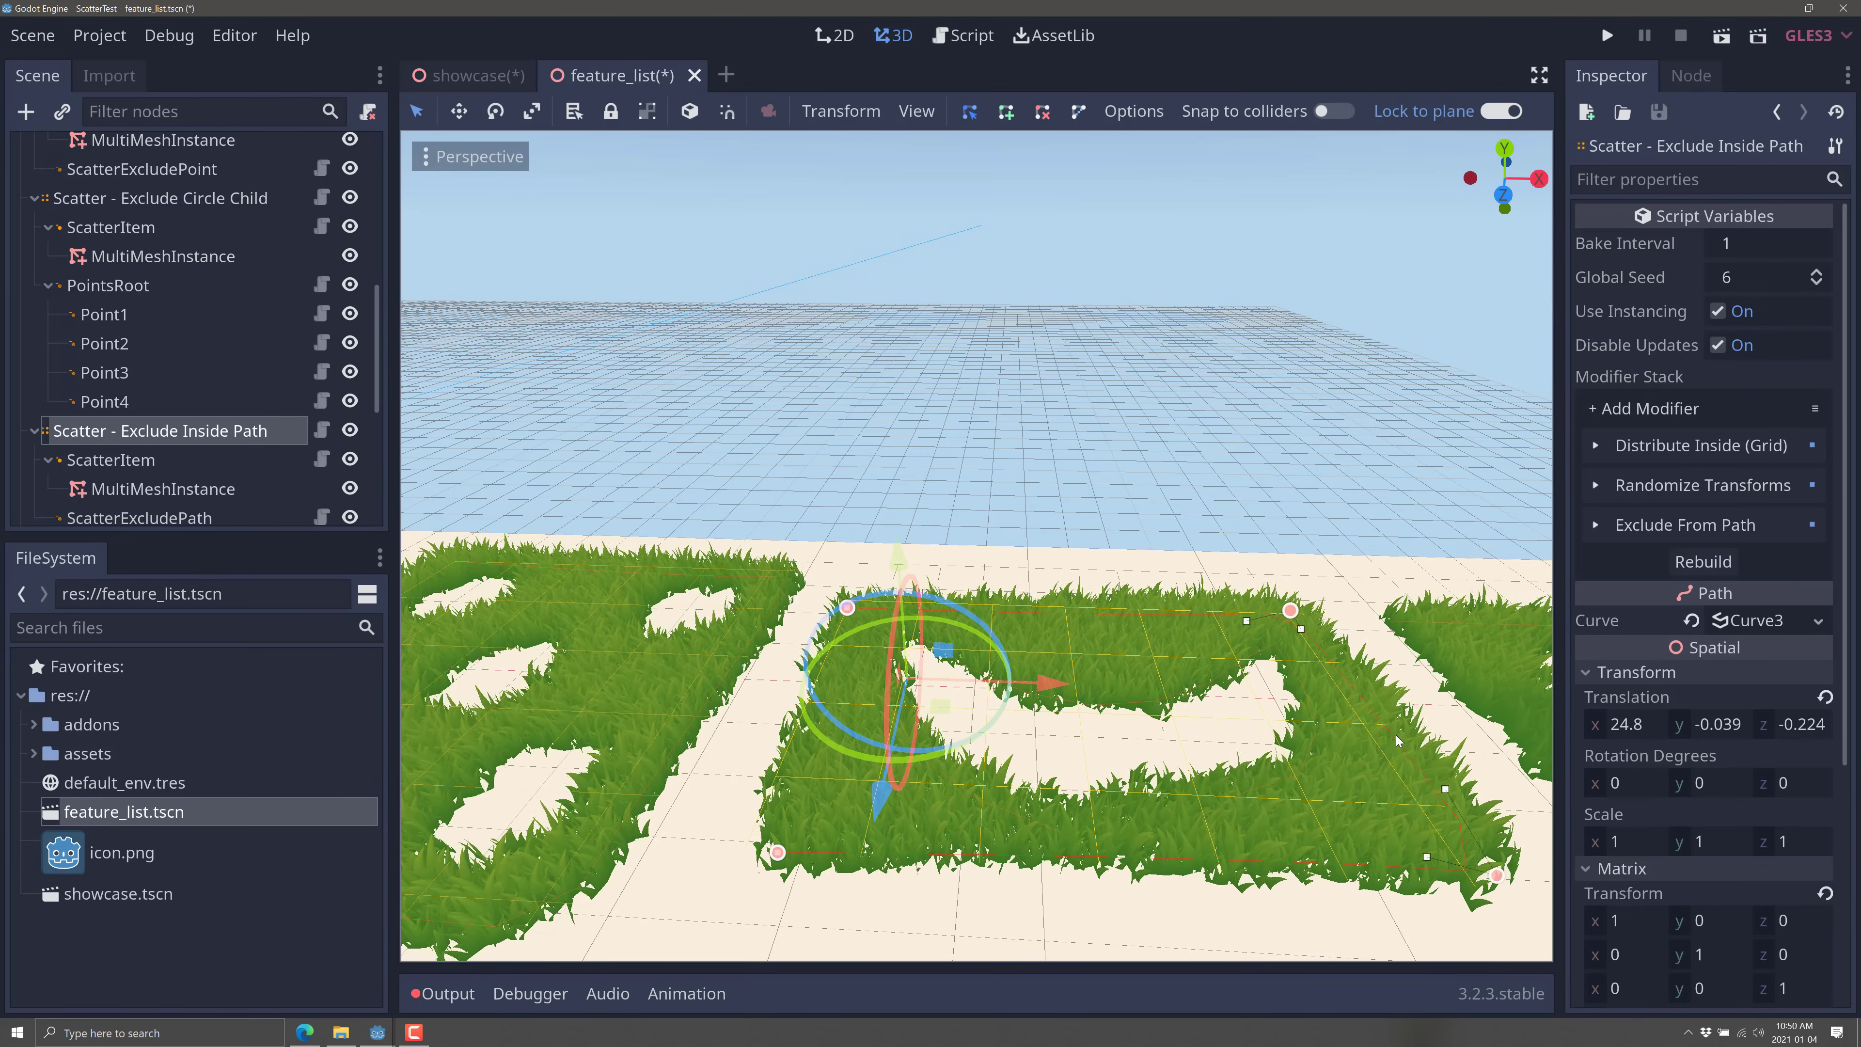
left_click(1331, 527)
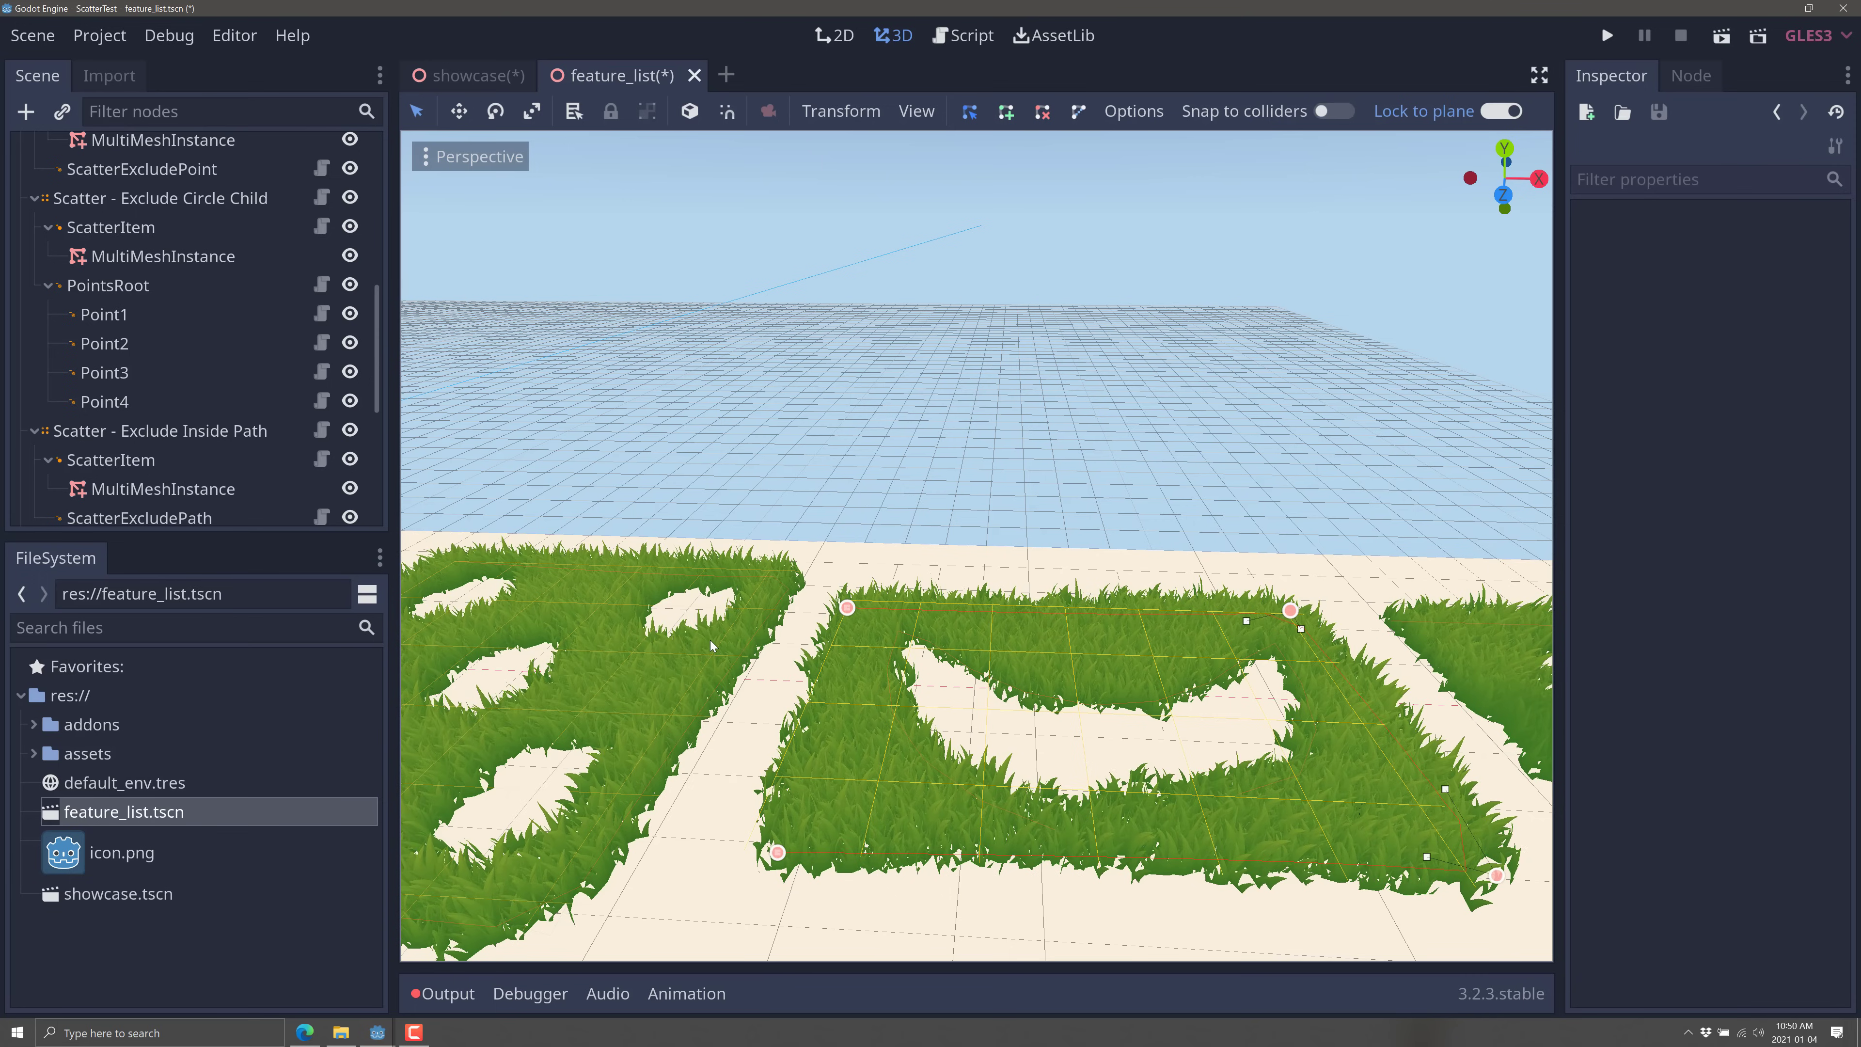
left_click(754, 648)
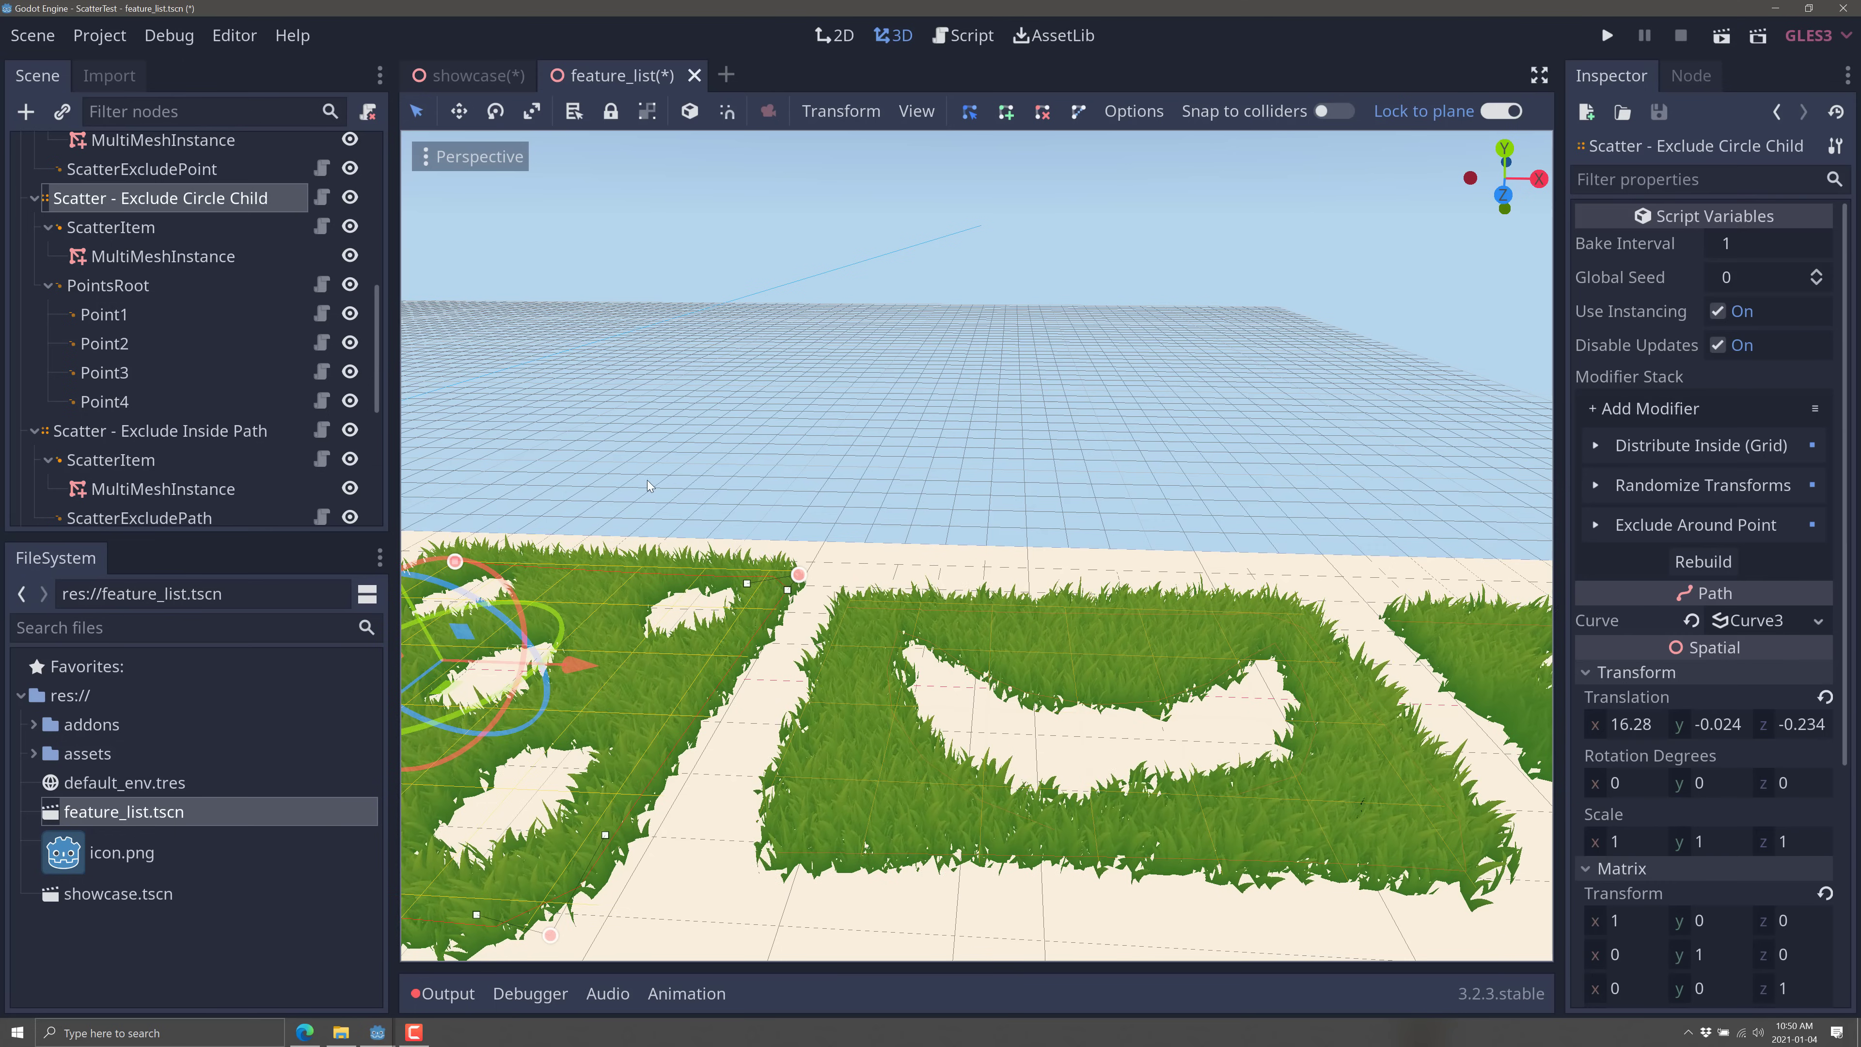
Step: Switch to the scatter repository on GitHub in the browser and locate its demos folder
key("alt+Tab")
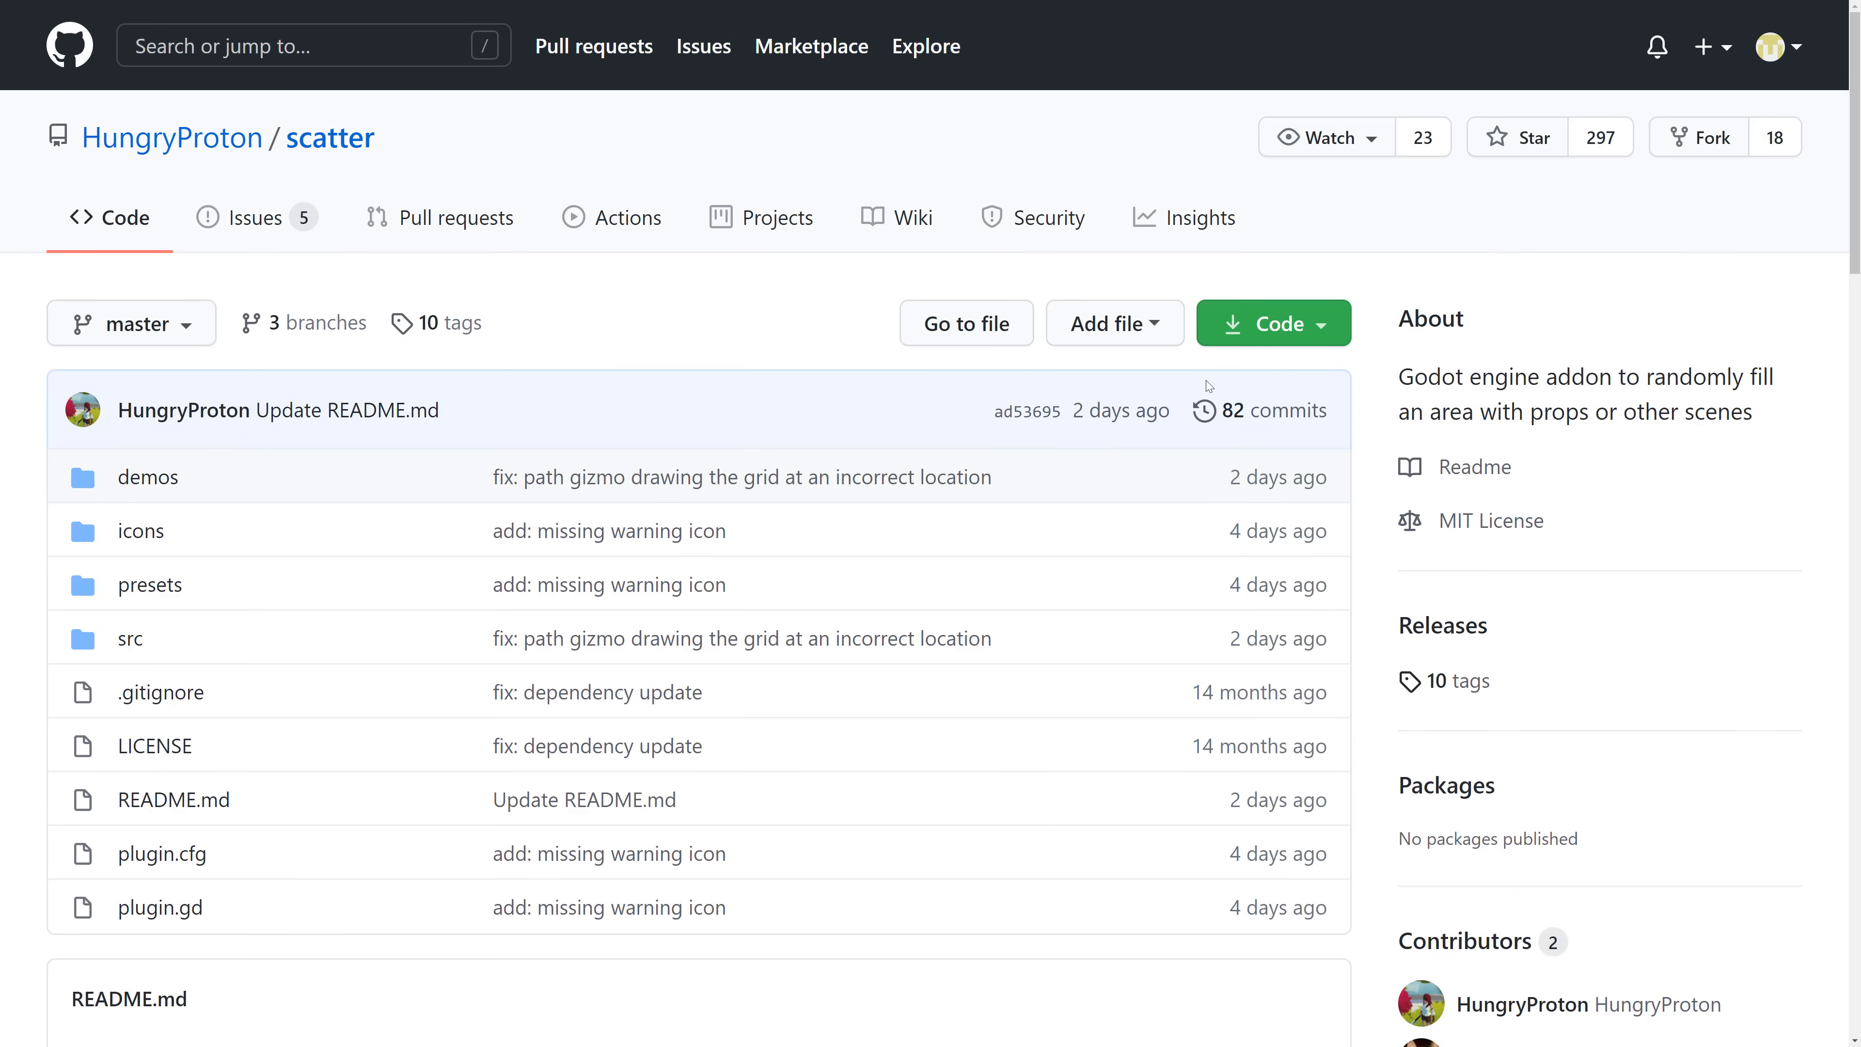
scroll(894, 601, "down", 2)
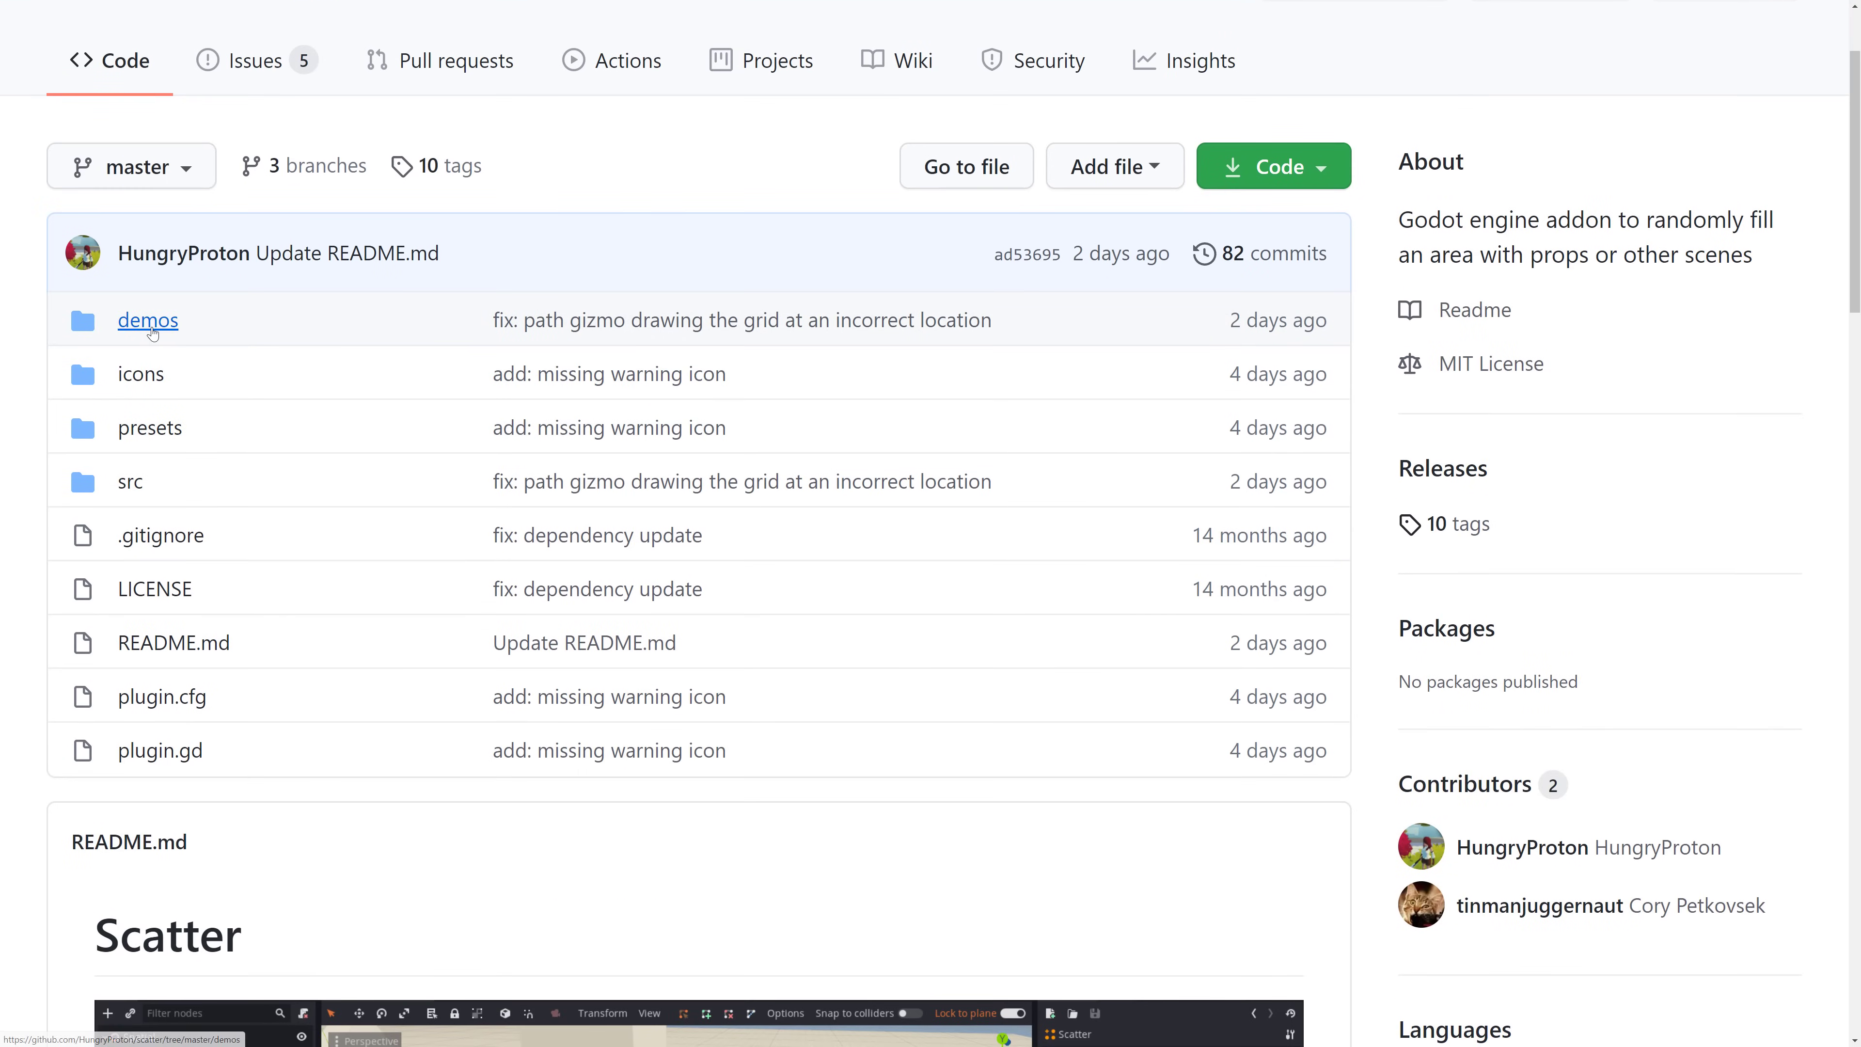
left_click(152, 333)
key("alt+Left")
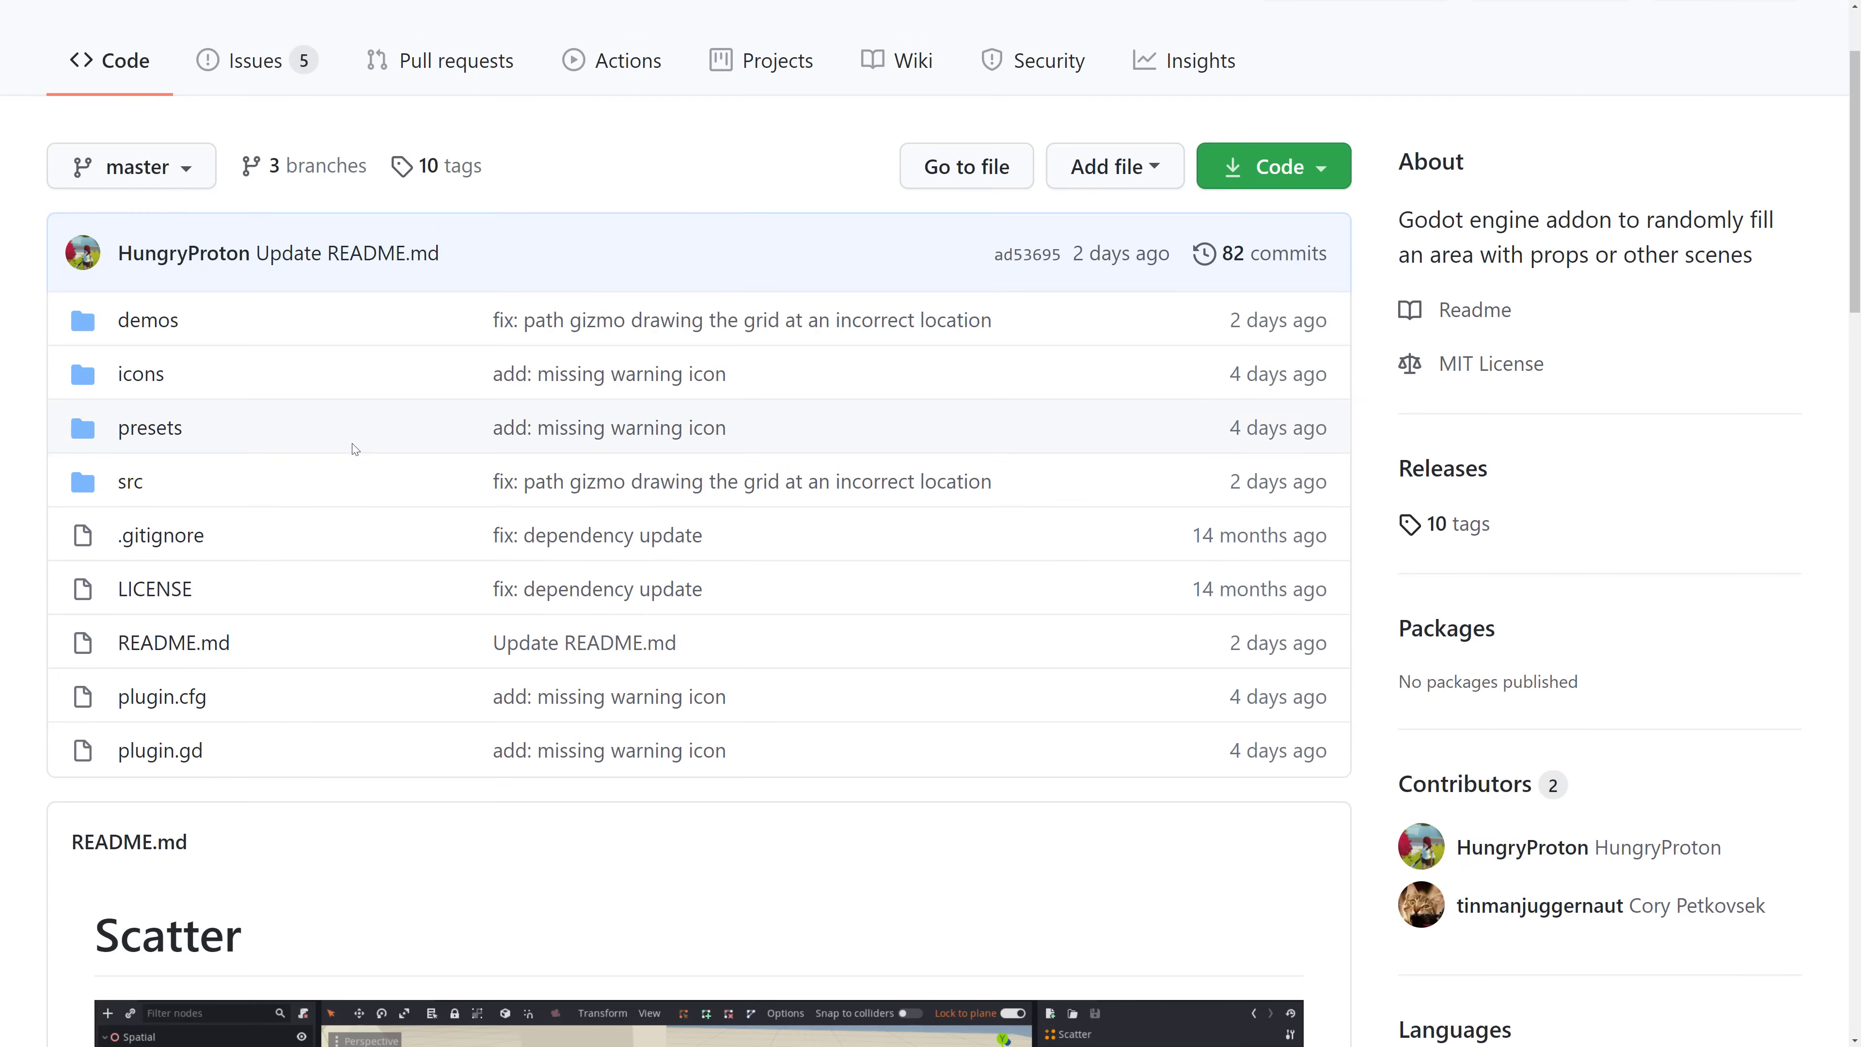
Step: Check the repository's latest update date for the demos folder and its license type
scroll(585, 546, "up", 2)
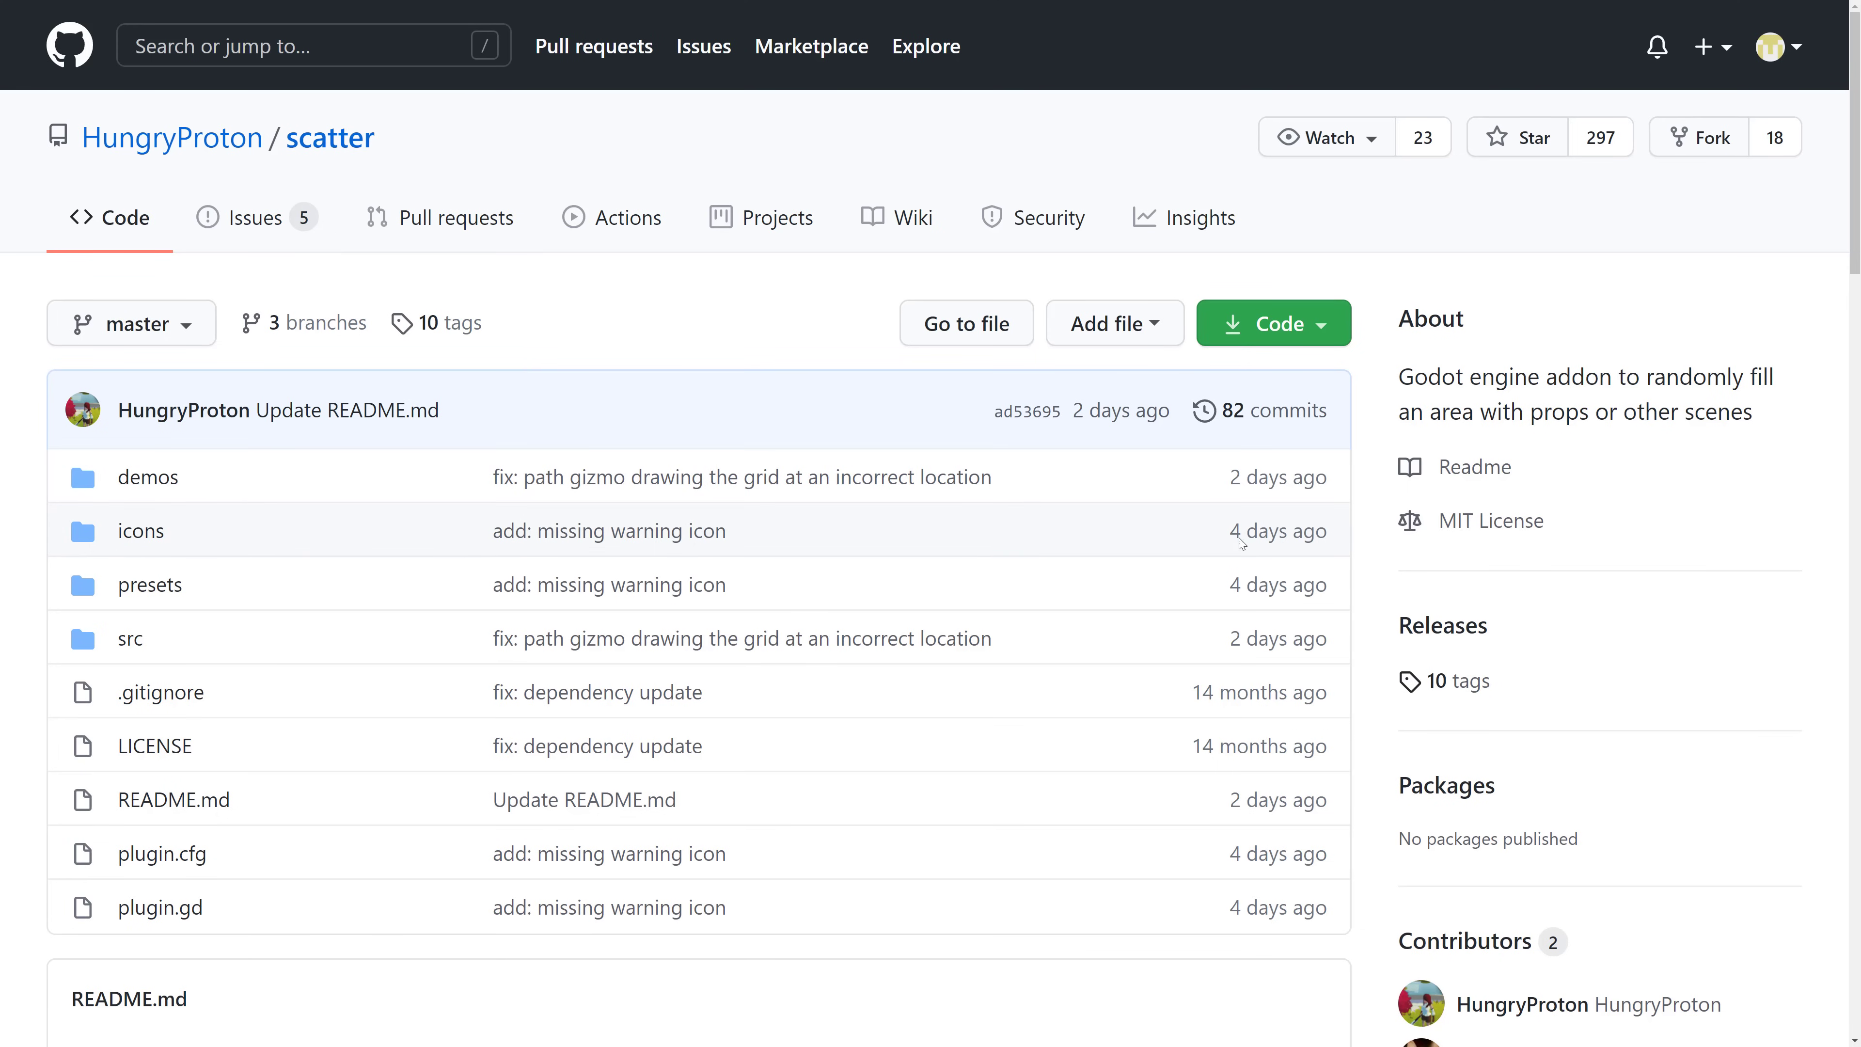
left_click_drag(1190, 482, 1356, 488)
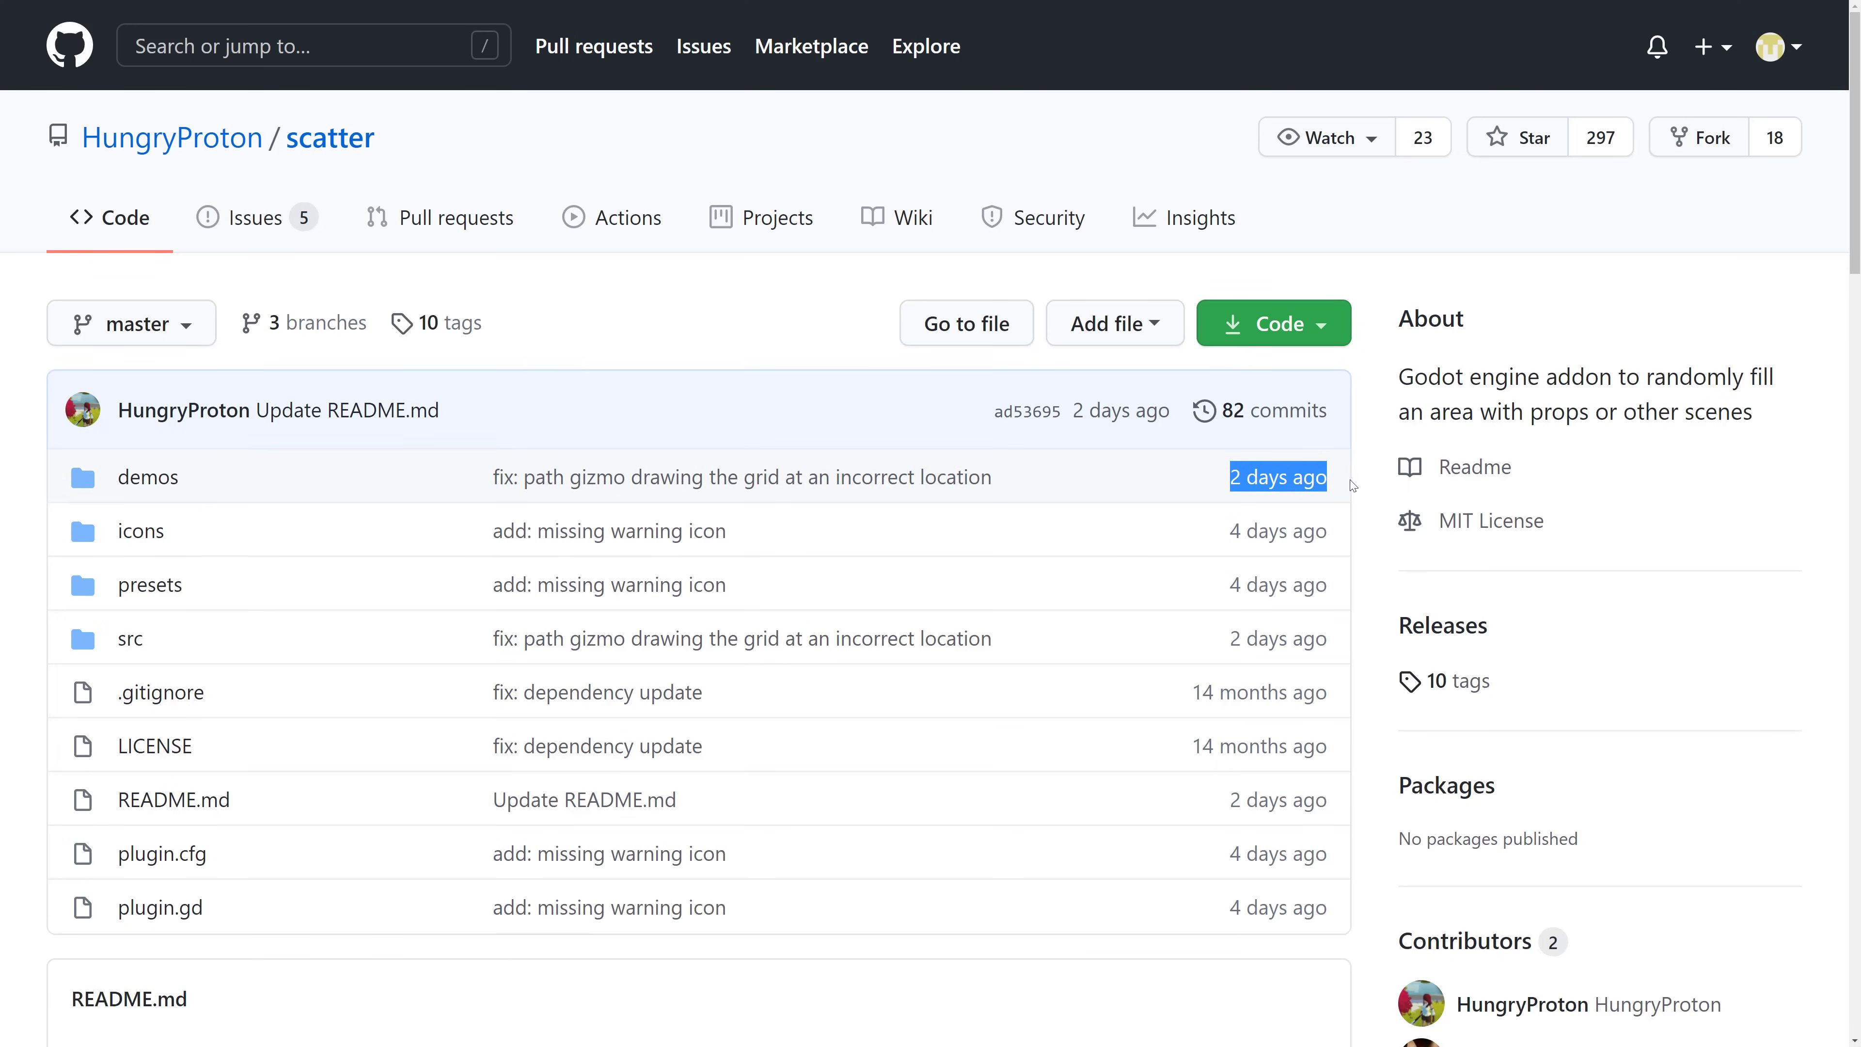
left_click(1556, 526)
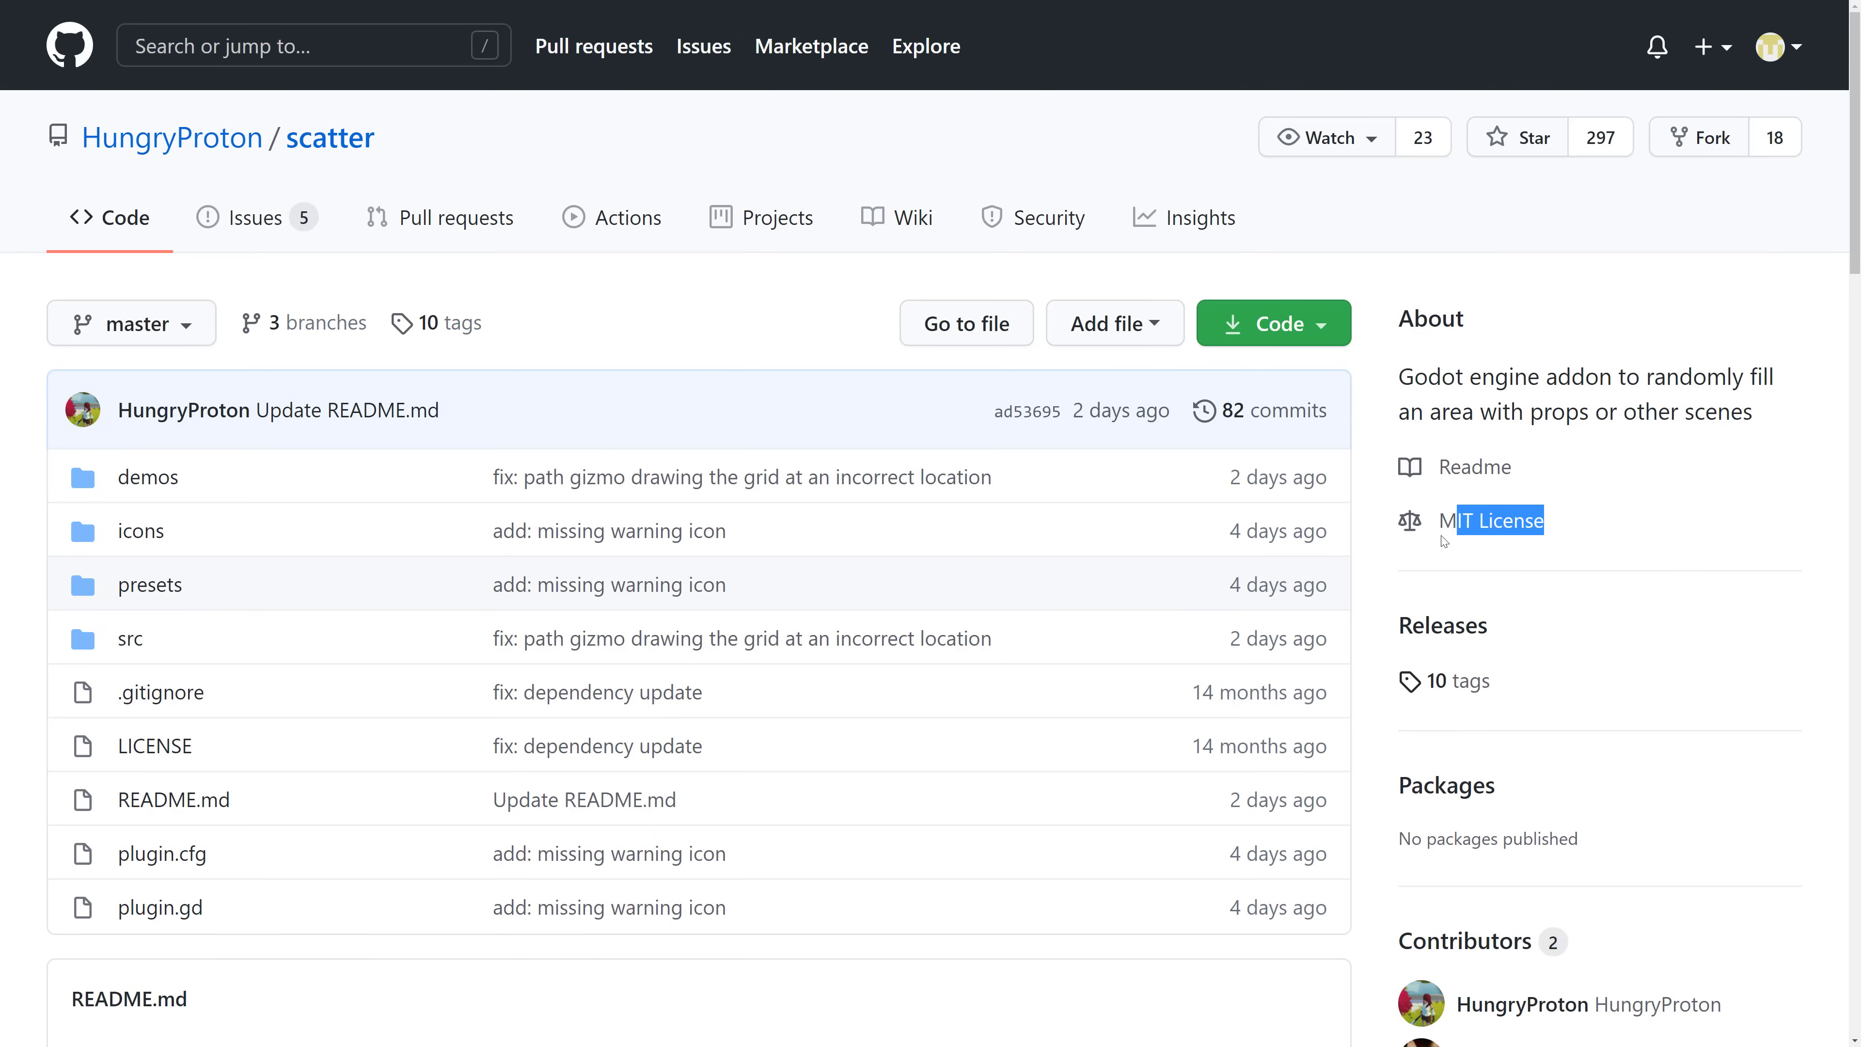
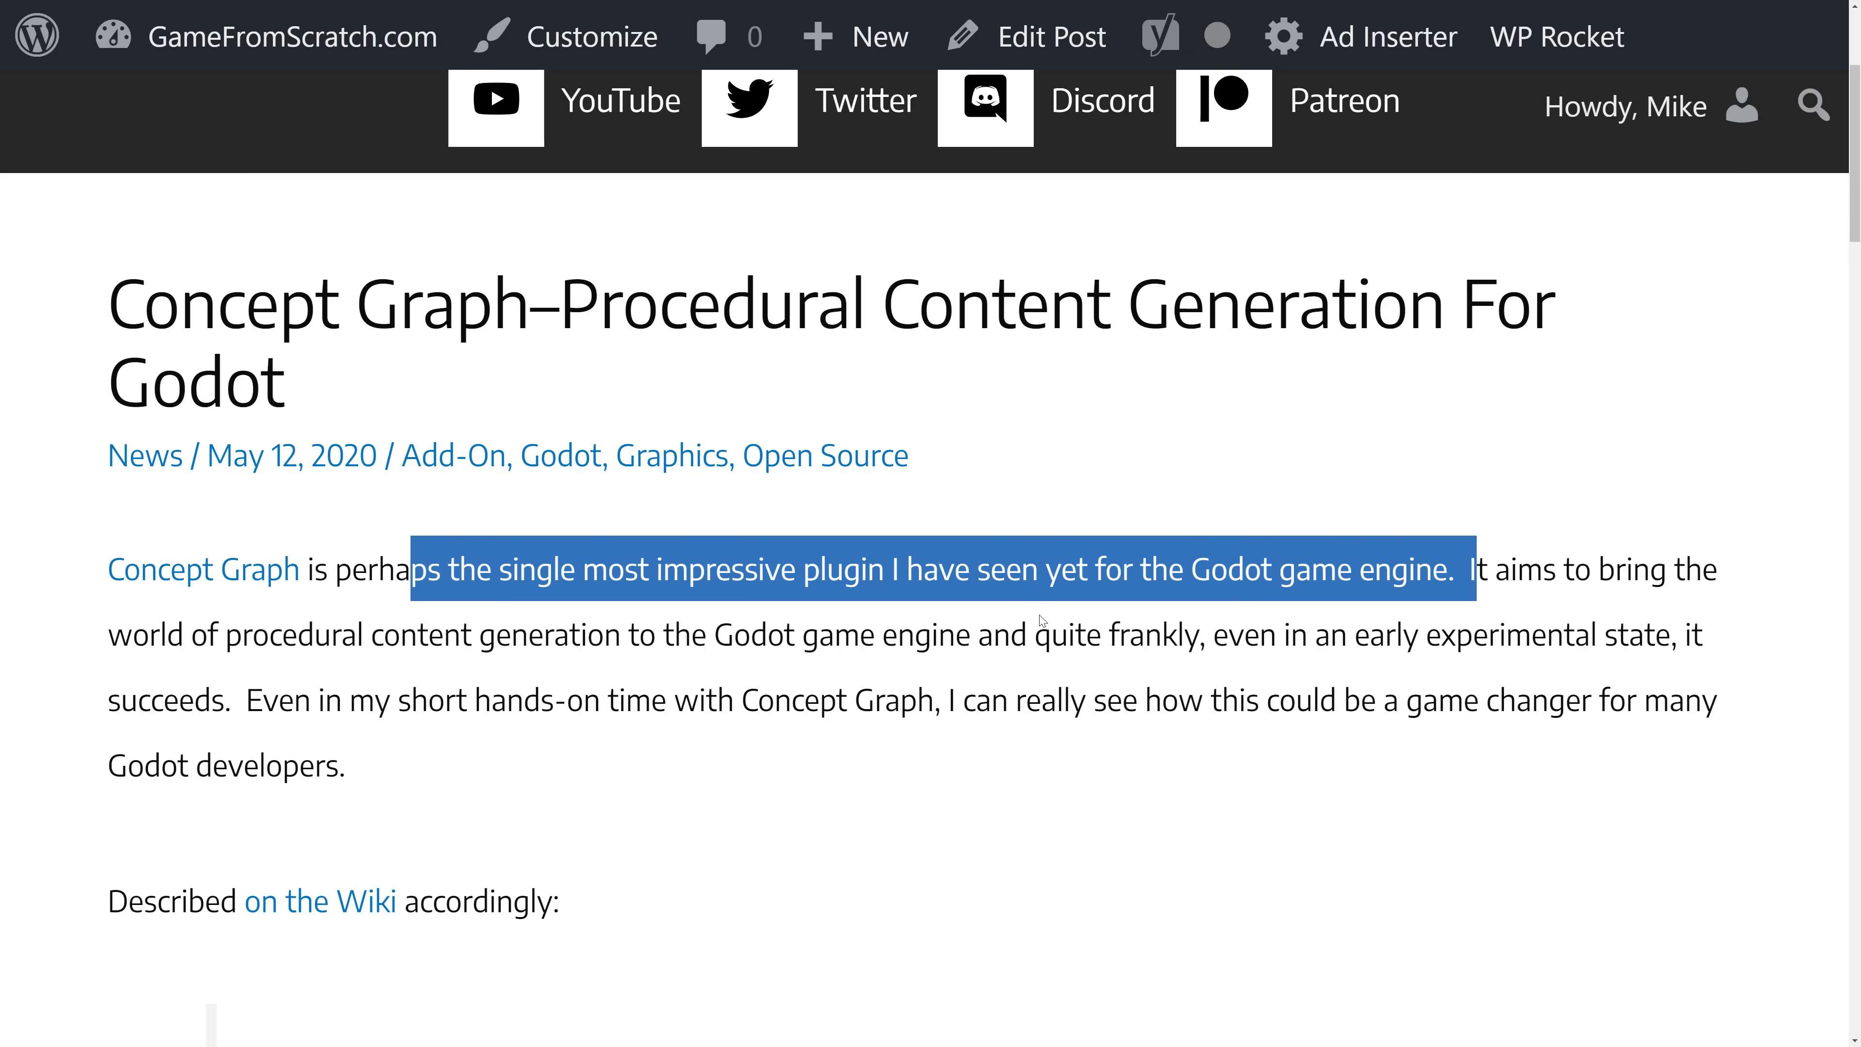
Step: Look through the Concept Graph article on GameFromScratch.com, examining its node graph image and embedded video preview
scroll(1042, 619, "down", 10)
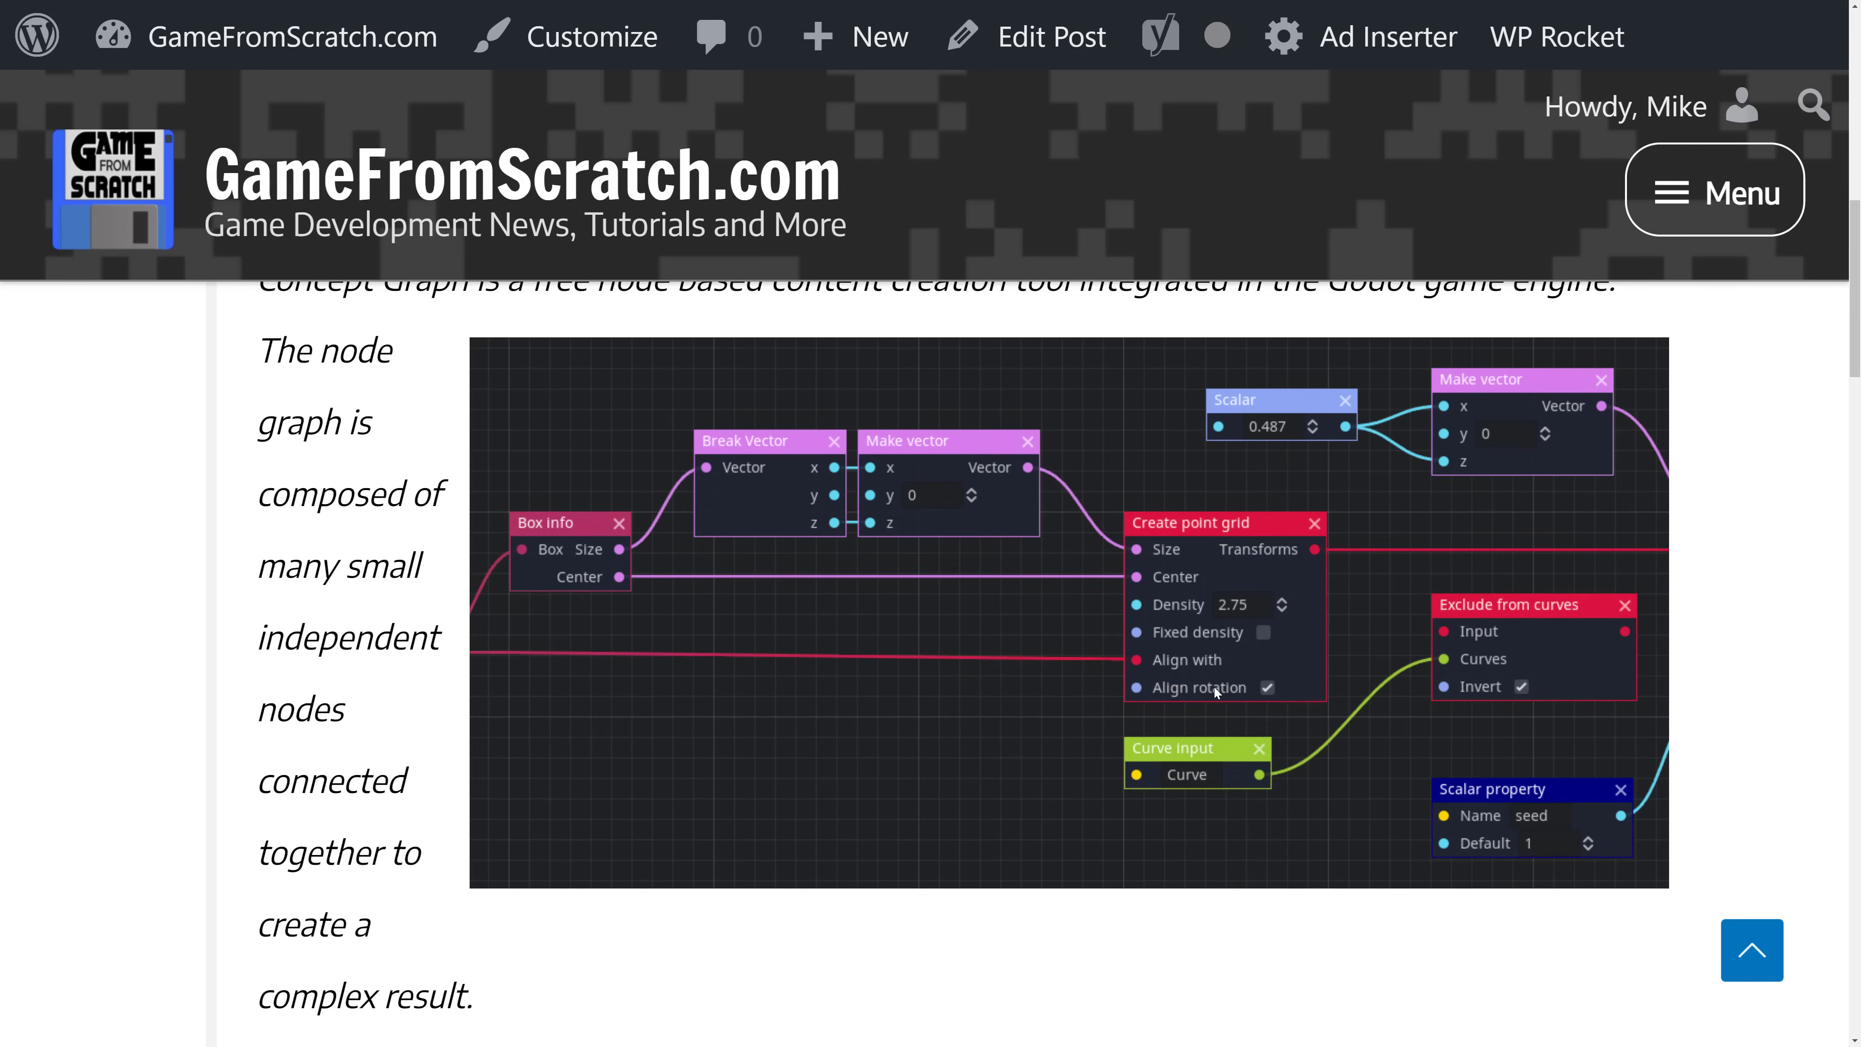
scroll(1216, 692, "down", 12)
scroll(1215, 693, "down", 10)
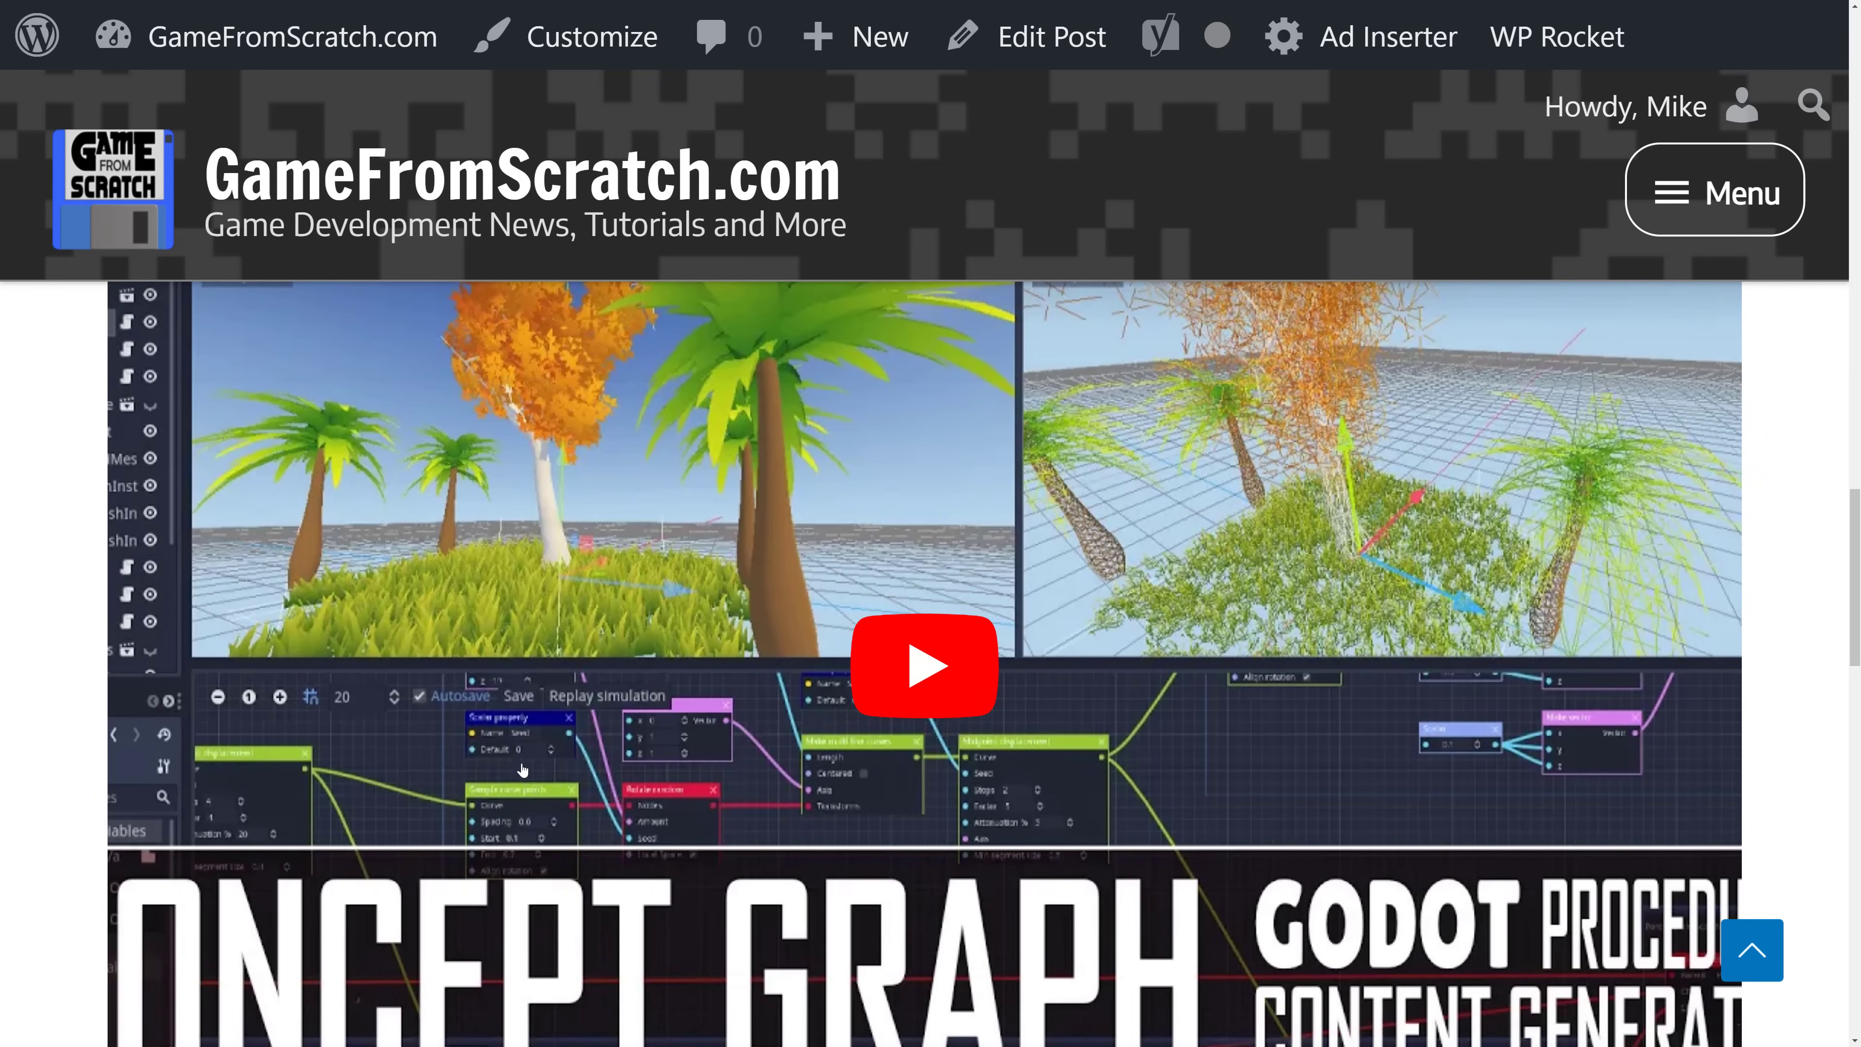
scroll(613, 493, "up", 2)
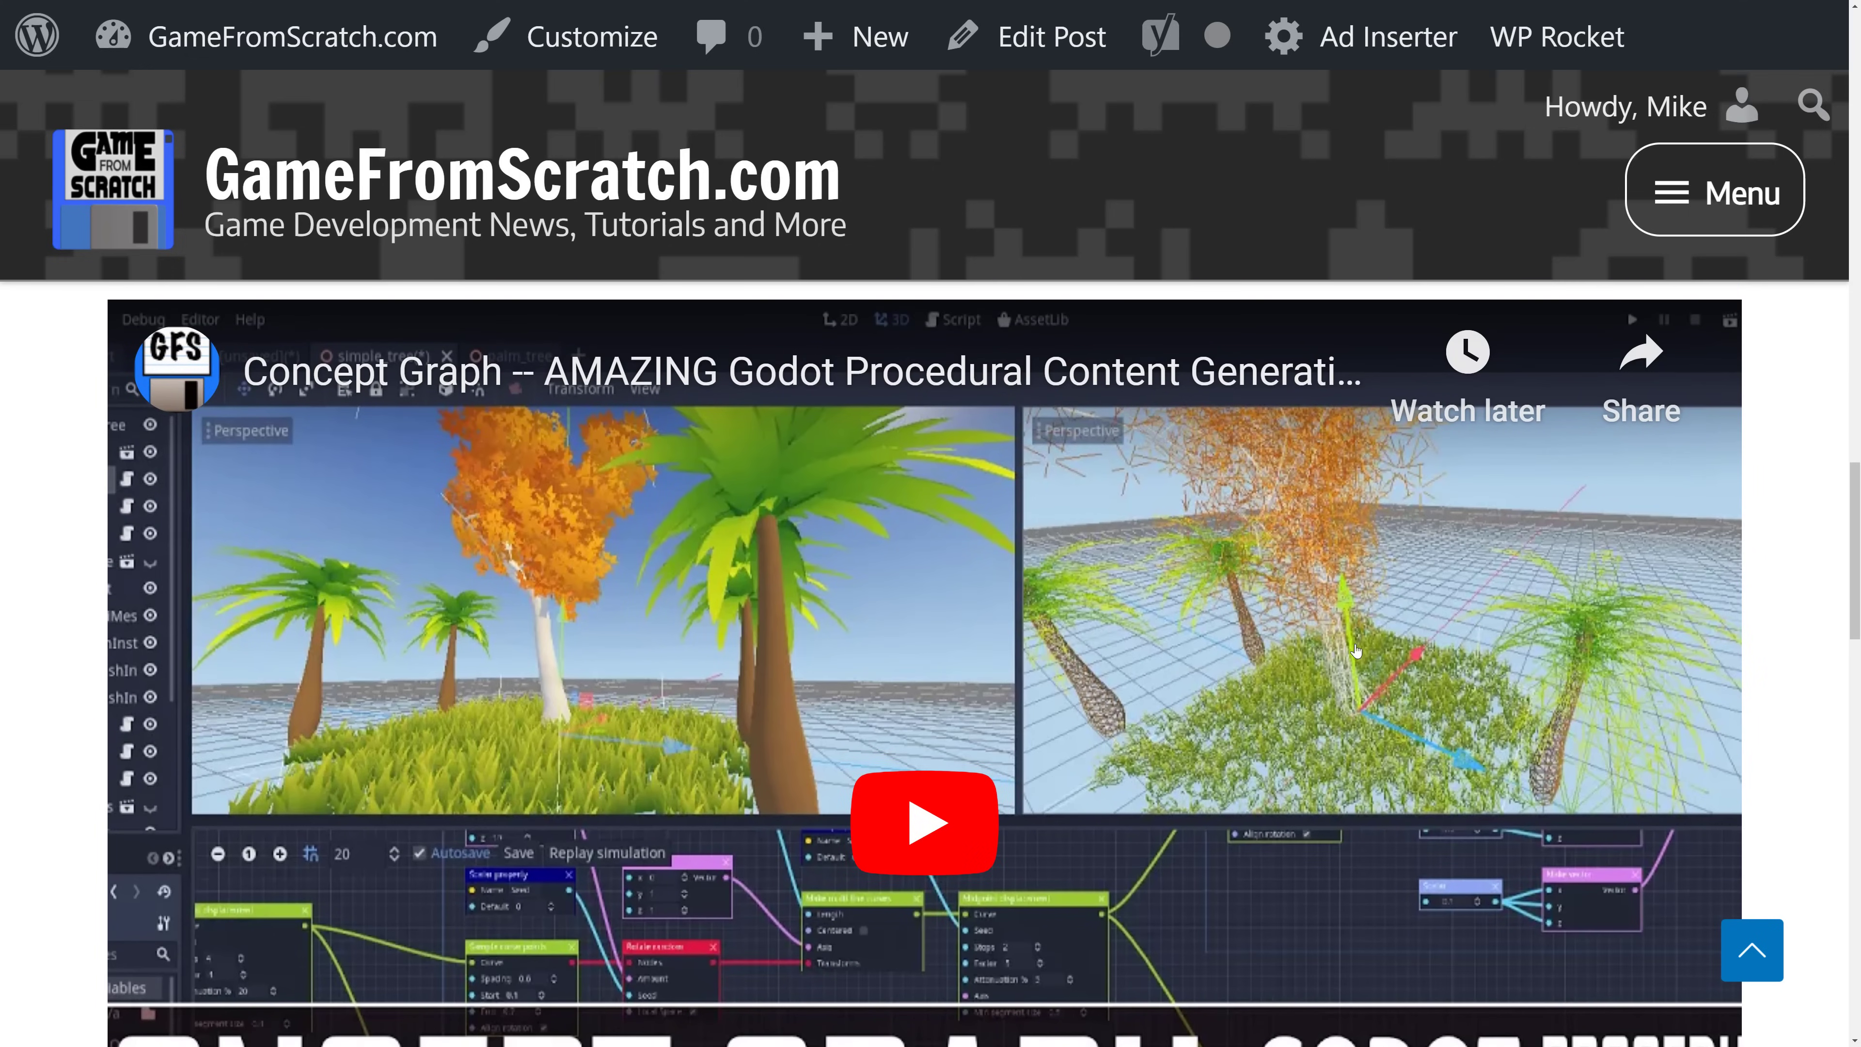
scroll(1166, 777, "up", 8)
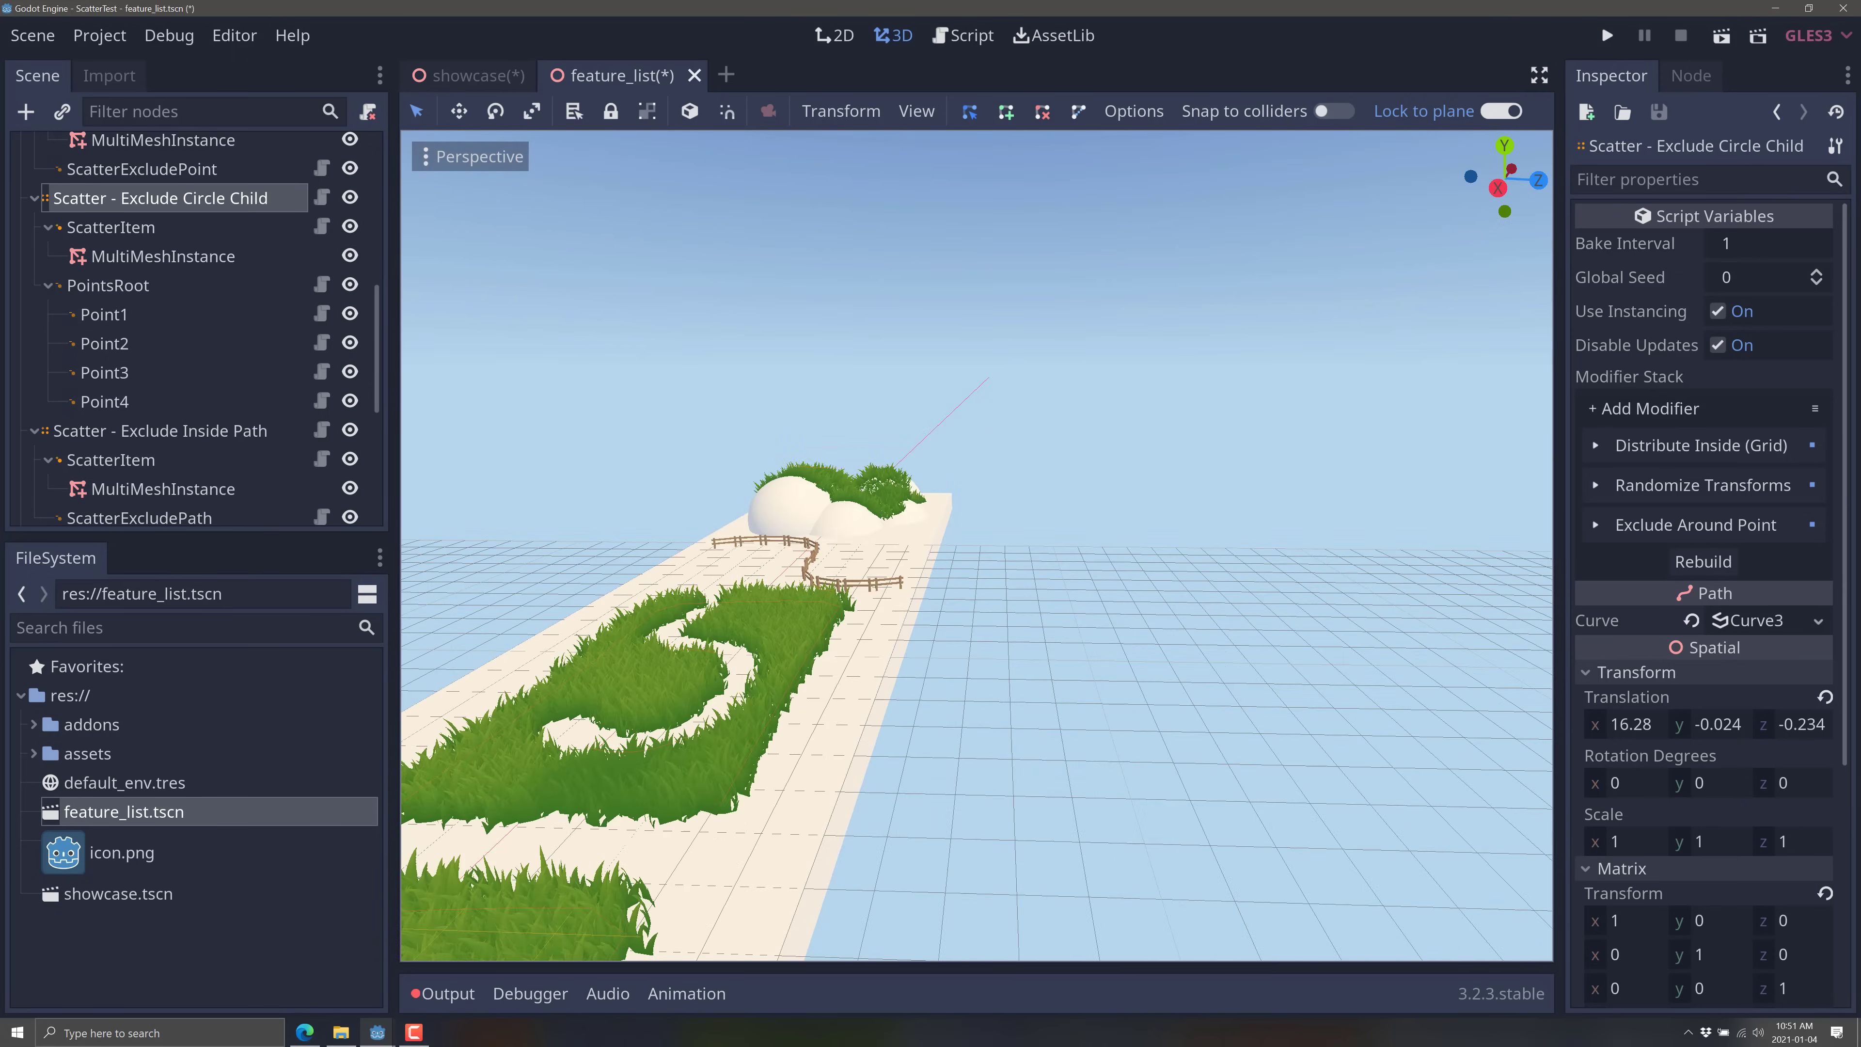
Step: Return to the feature_list scene in Godot and examine the grass exclusion examples from both ends of the row
right_click_drag(977, 546, 733, 572)
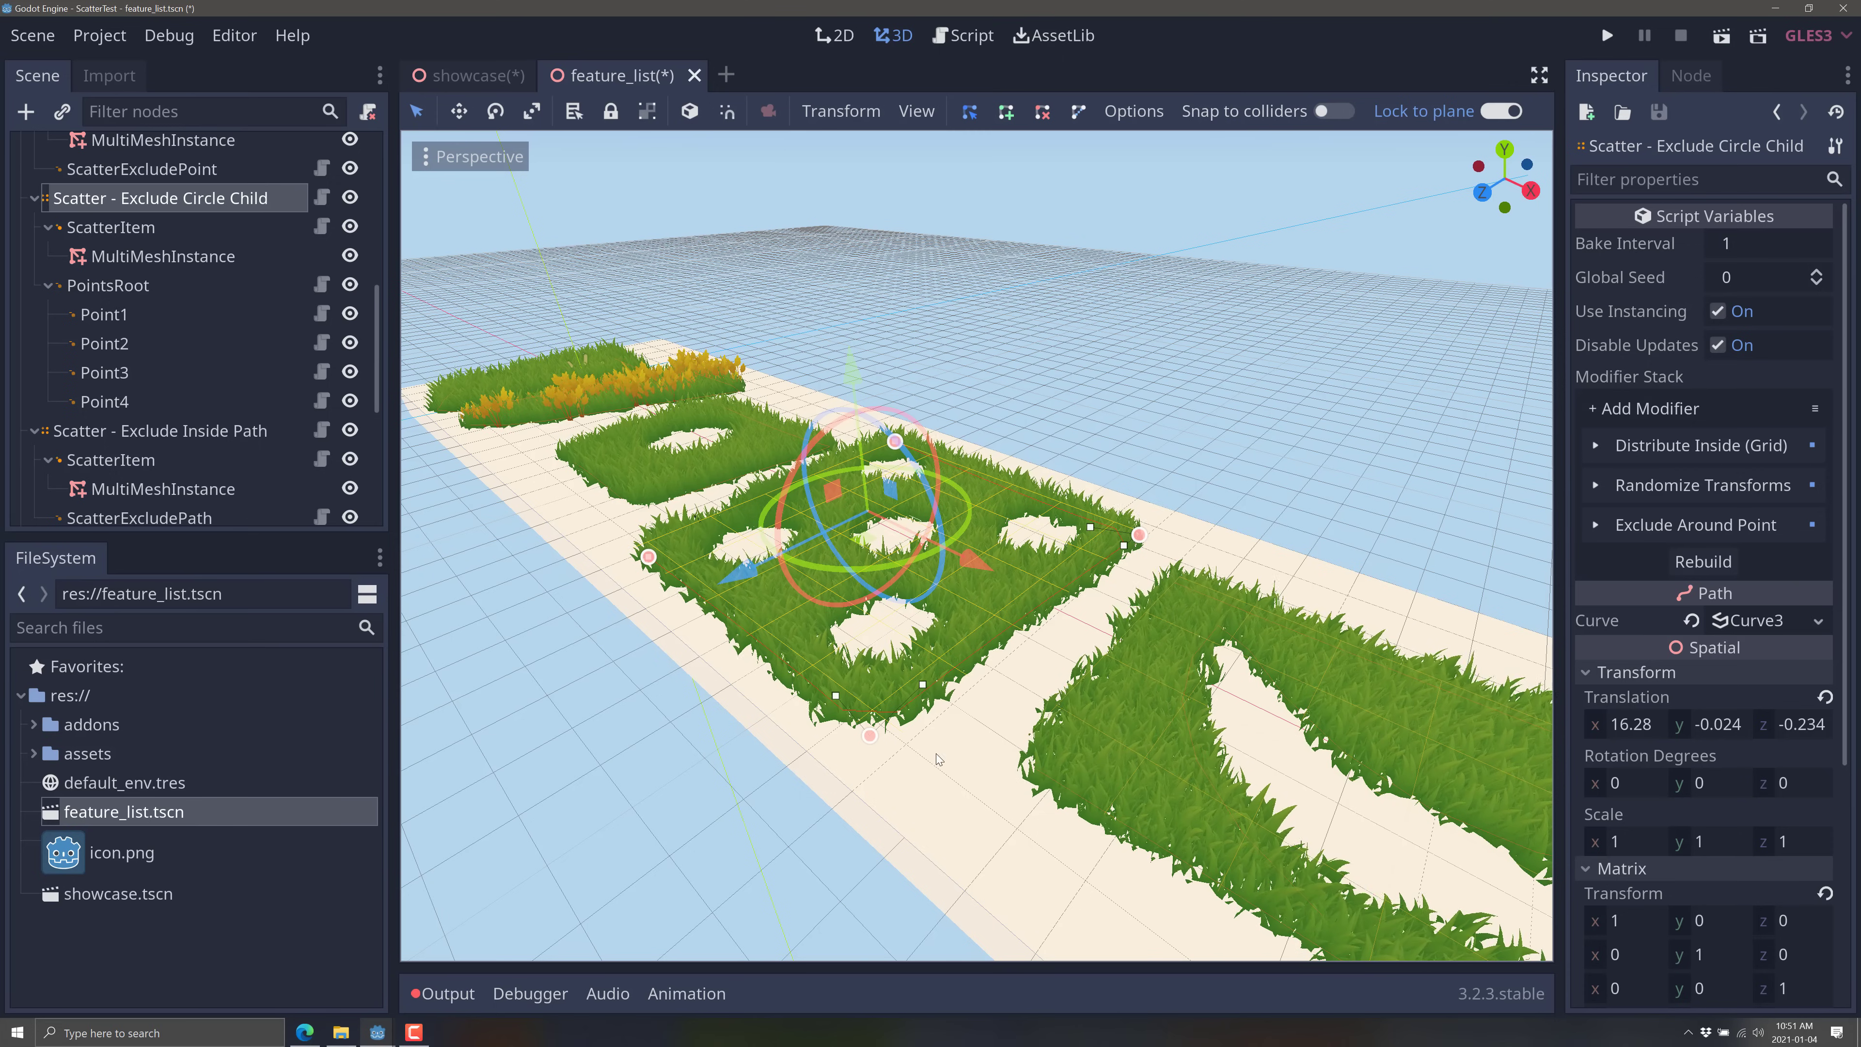
right_click_drag(937, 753, 953, 754)
middle_click_drag(1011, 400, 1075, 397)
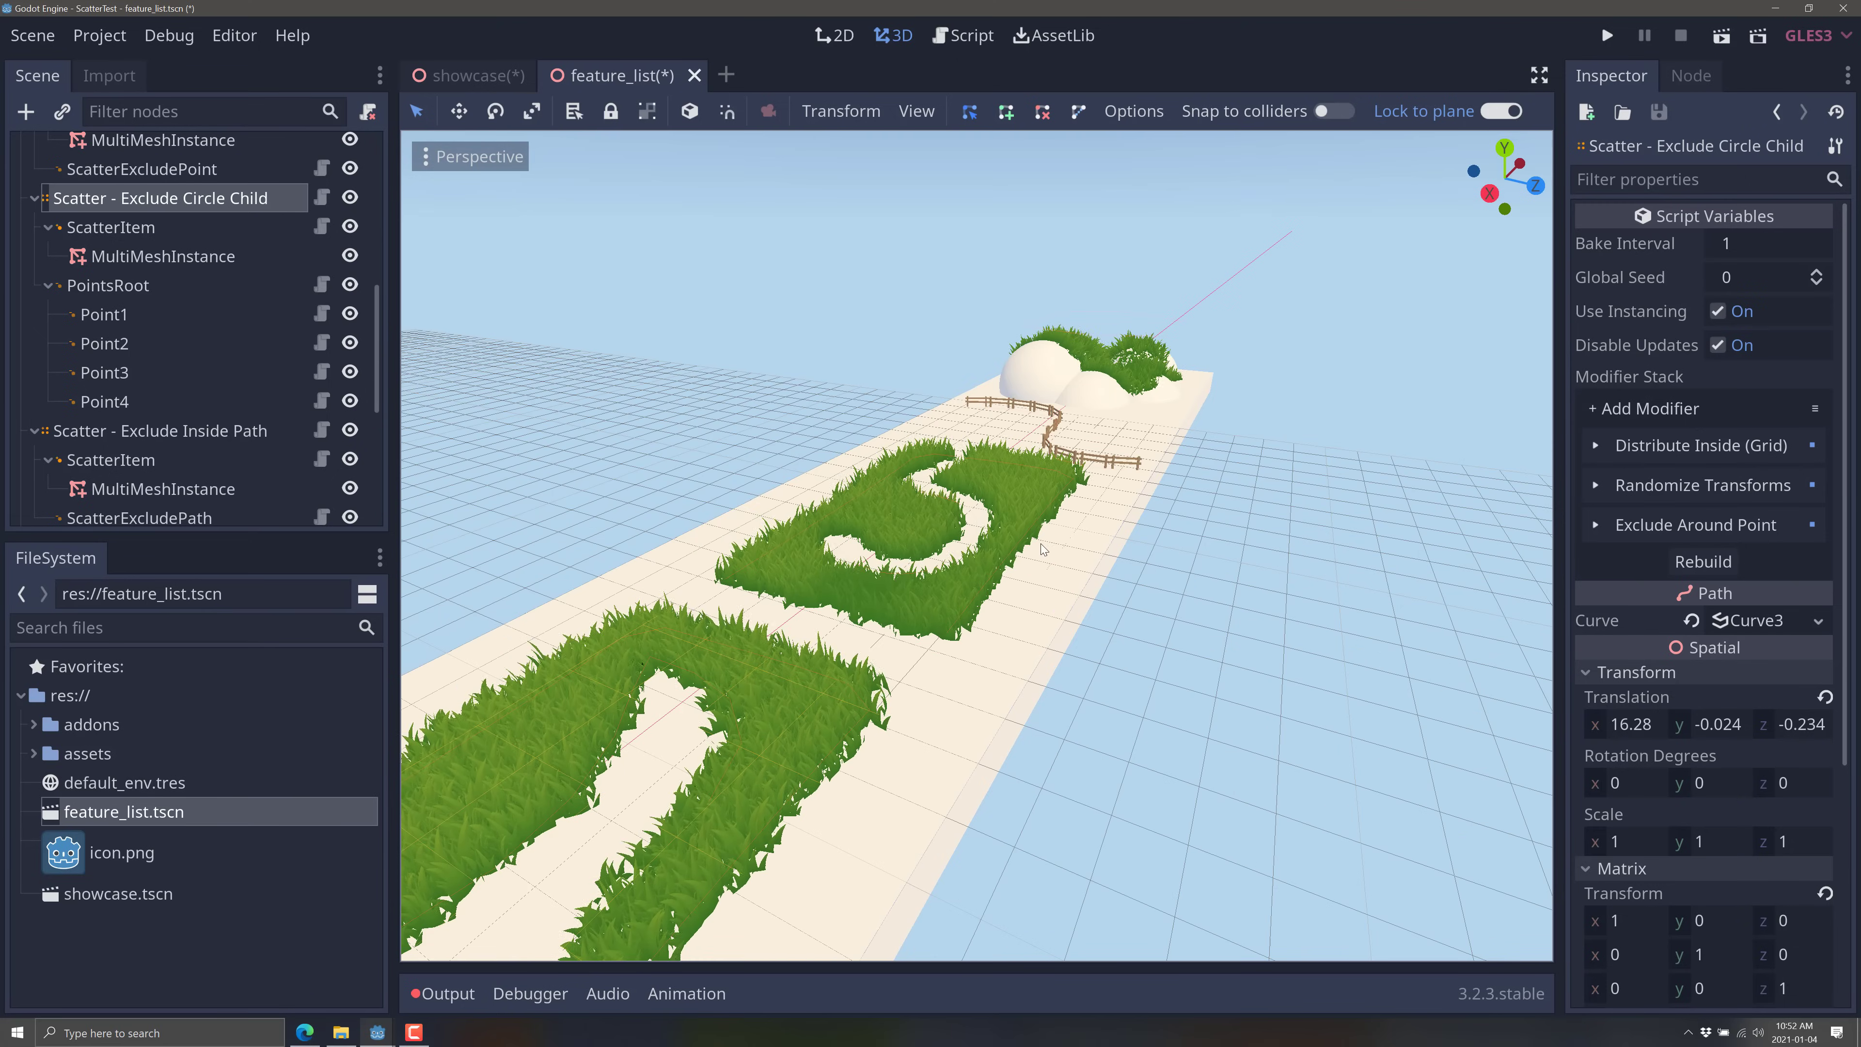